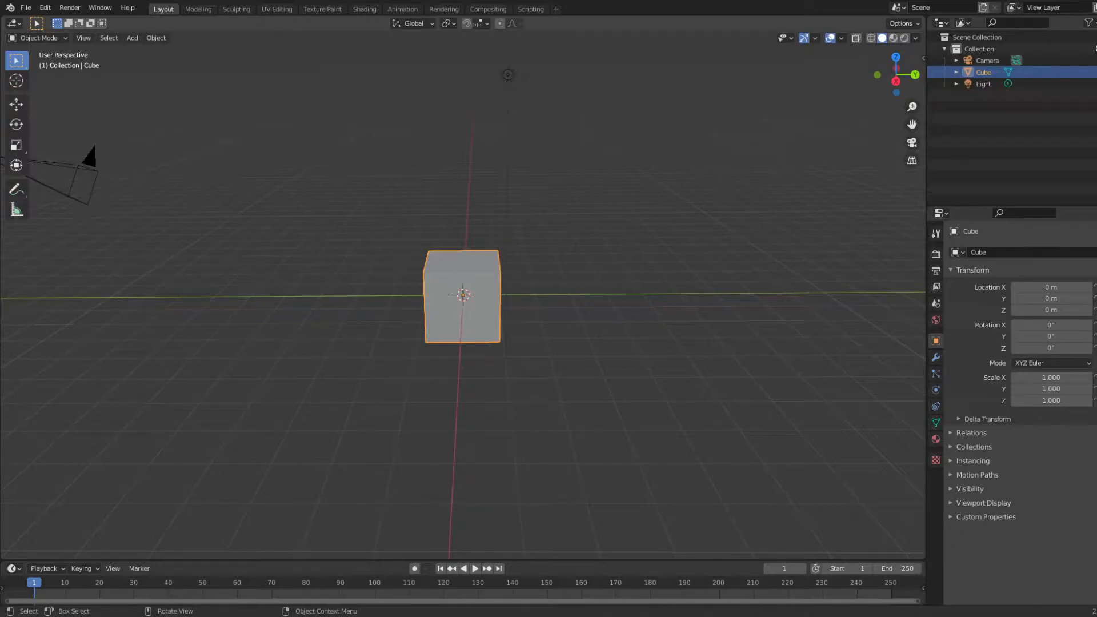
Step: Set the cube material's Base Color to purple and display the viewport in Material Preview shading
middle_drag(440, 320, 442, 321)
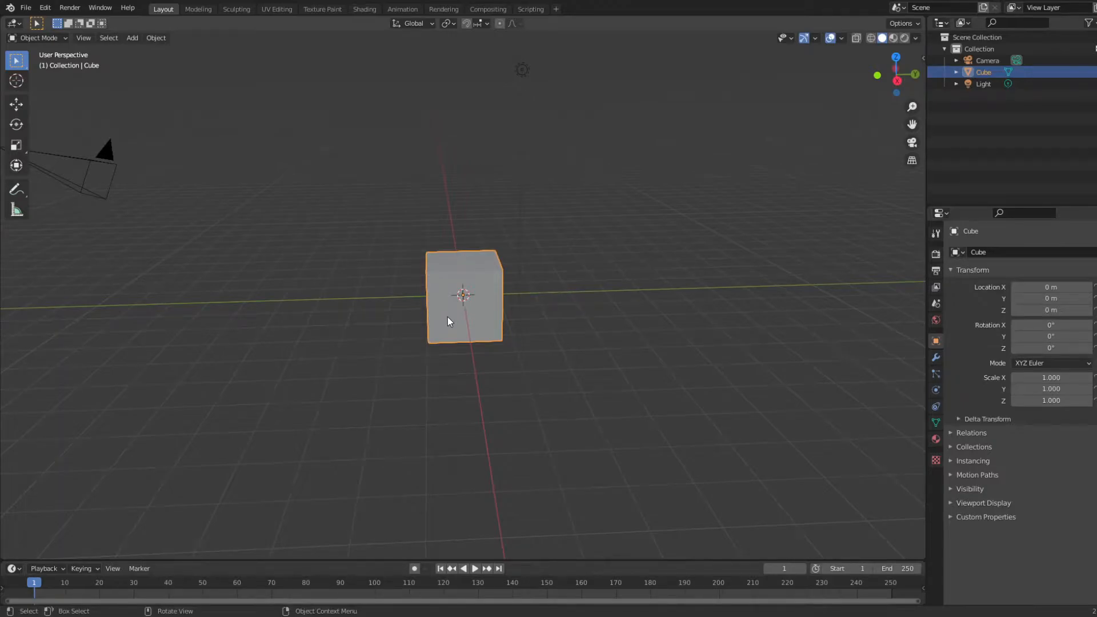
click(936, 439)
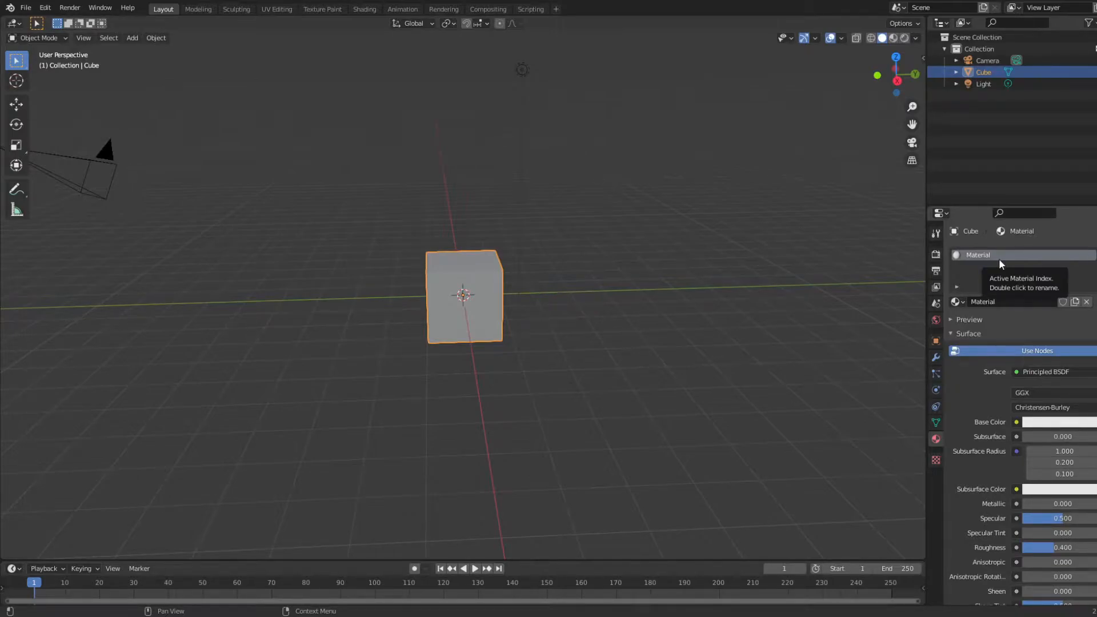
click(1061, 421)
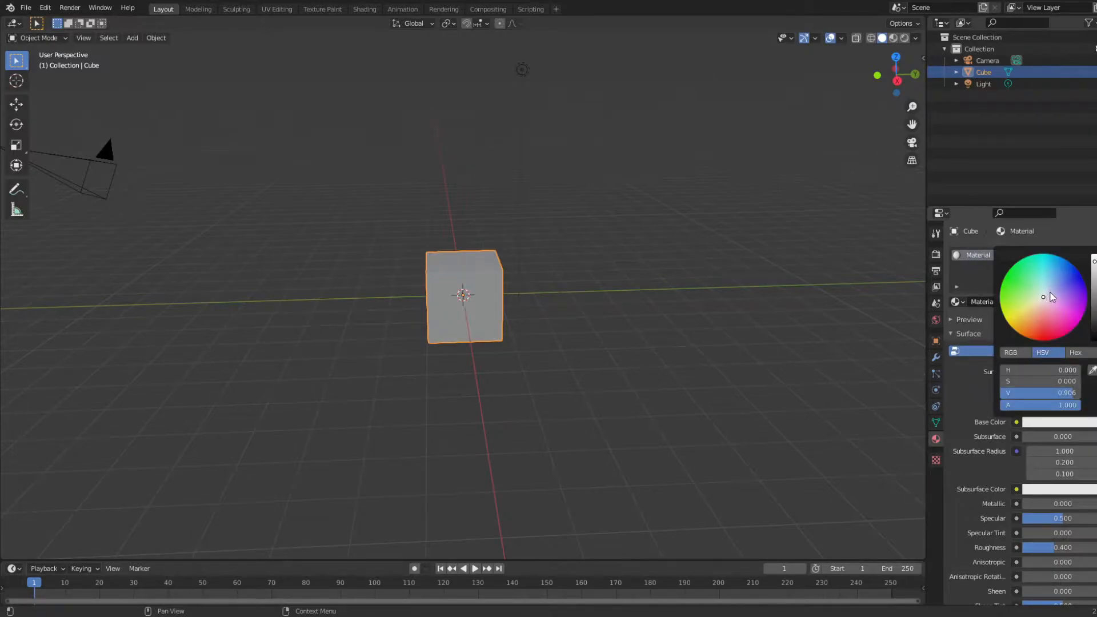
drag(1050, 297, 1085, 310)
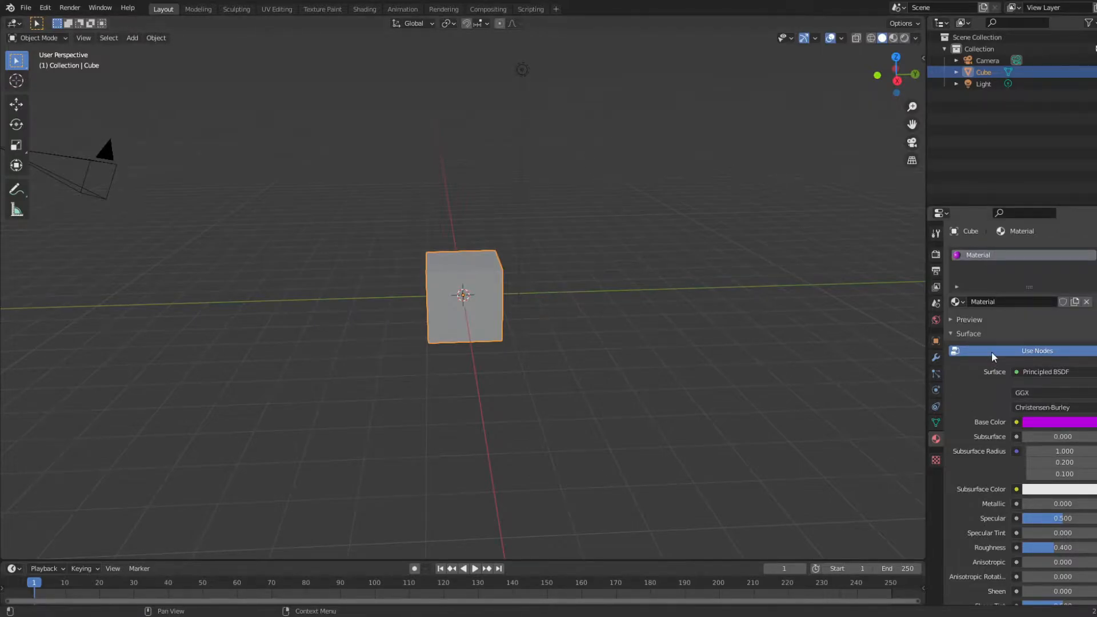
click(894, 37)
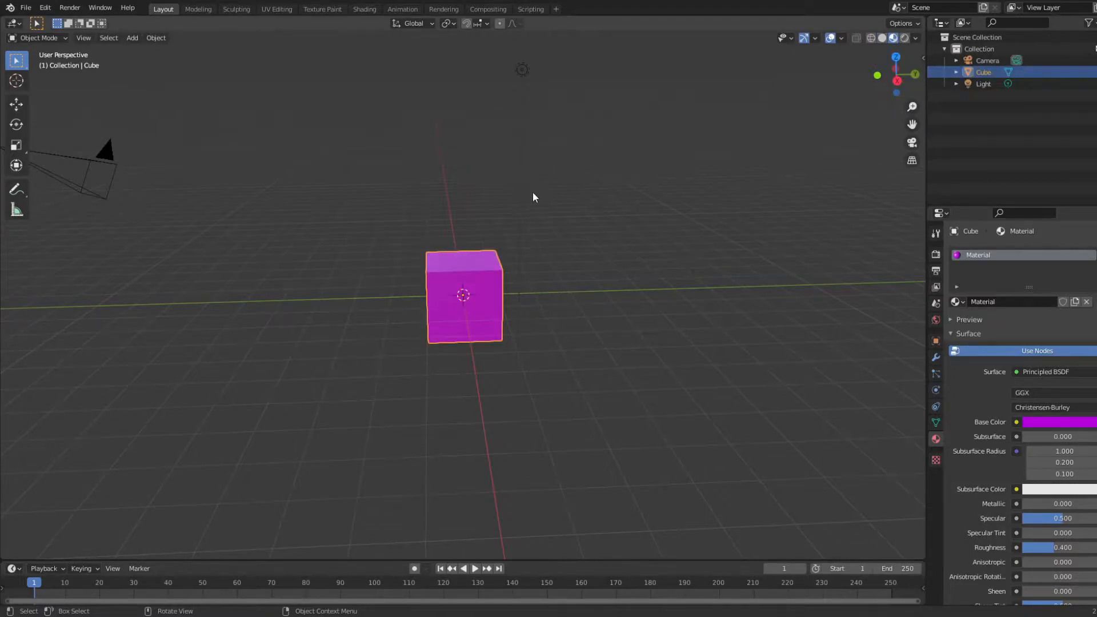
middle_drag(532, 191, 533, 222)
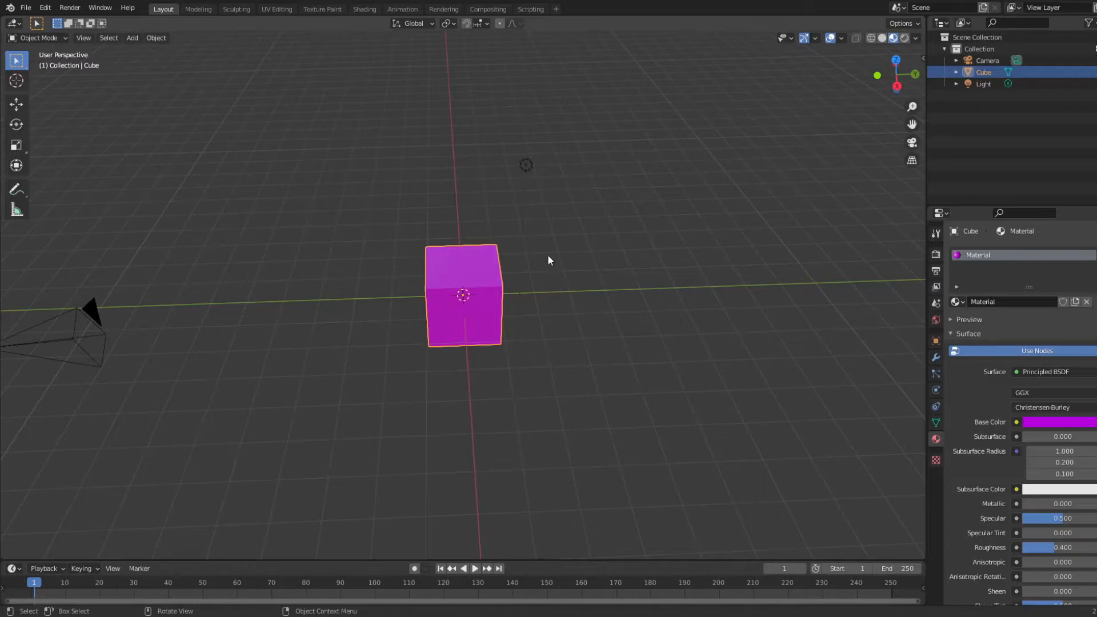
middle_drag(681, 361, 670, 335)
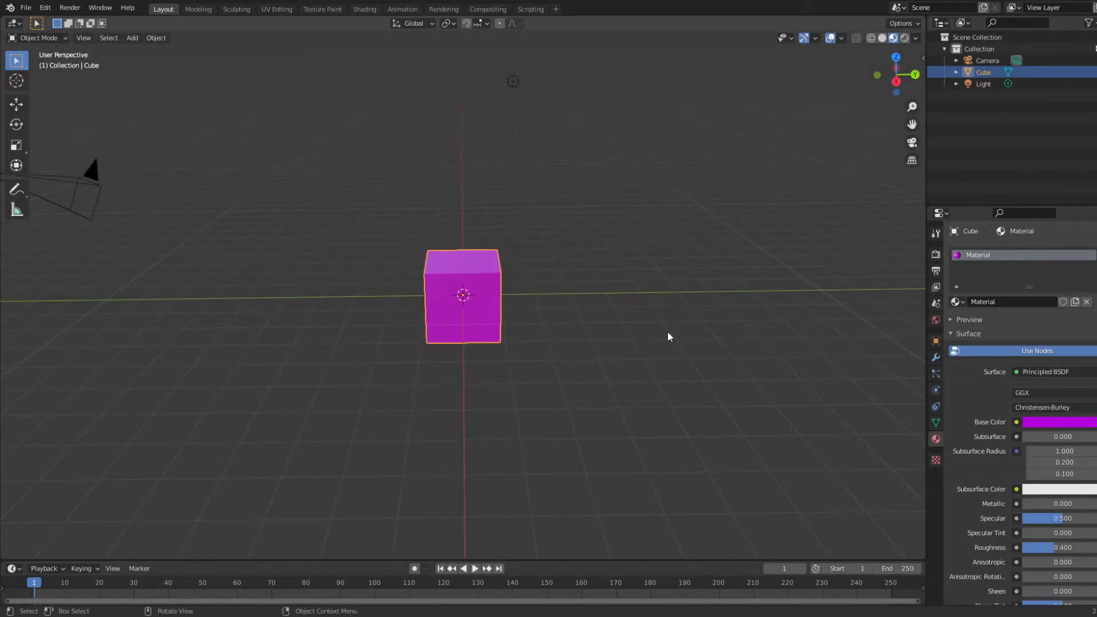
Step: Switch to the Shading workspace and add a MixRGB node in front of the Principled BSDF node
click(366, 8)
drag(701, 583, 400, 394)
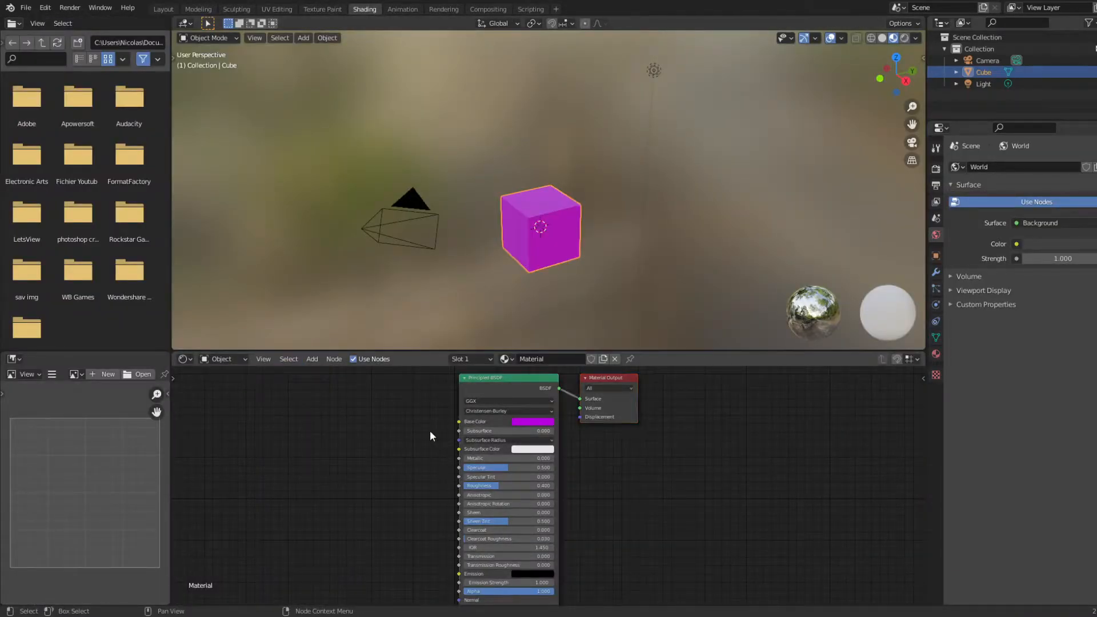
key(Home)
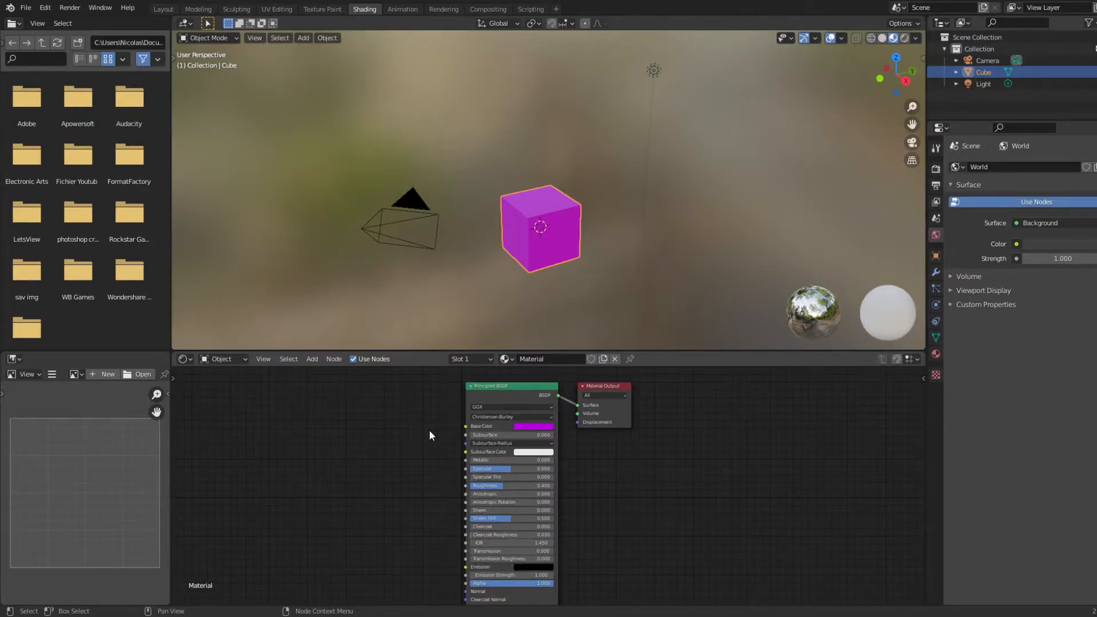
click(312, 359)
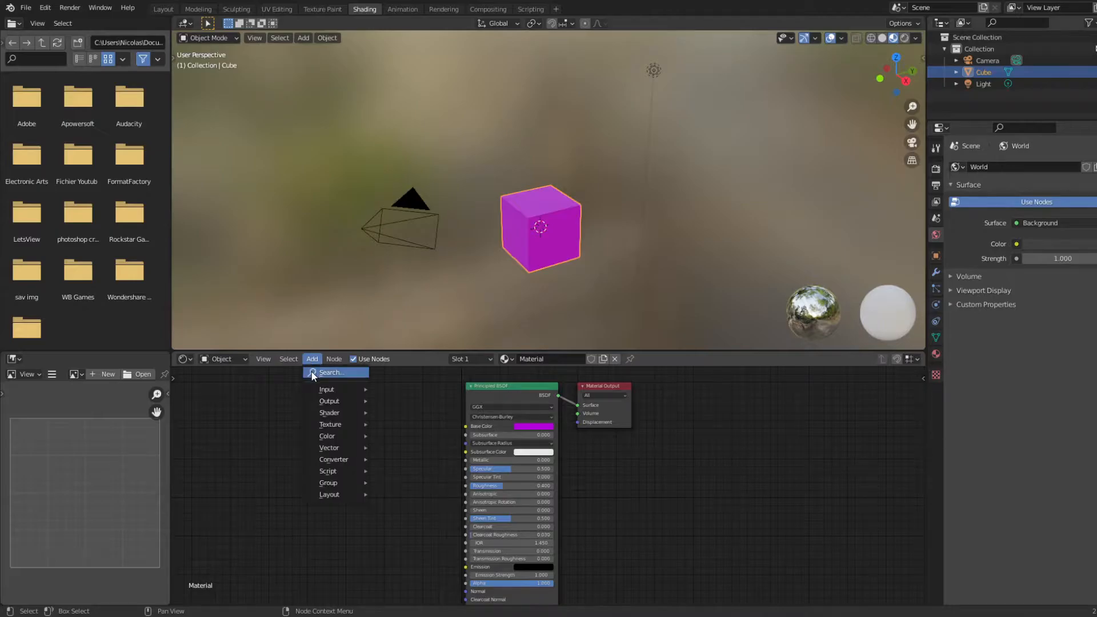
click(321, 370)
text(mi)
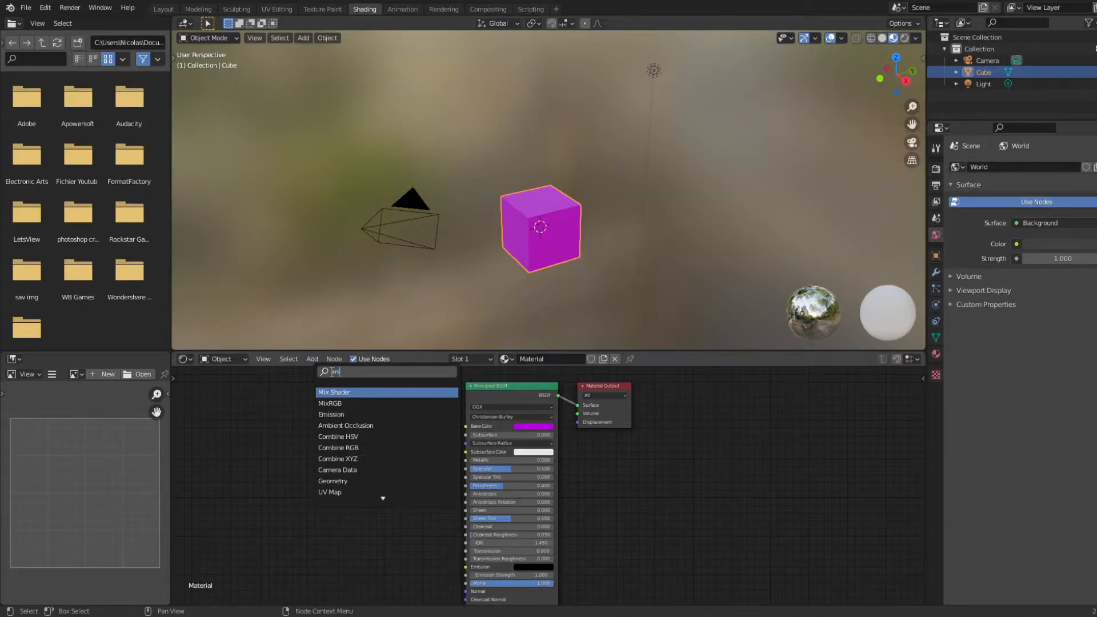
text(x)
key(Down)
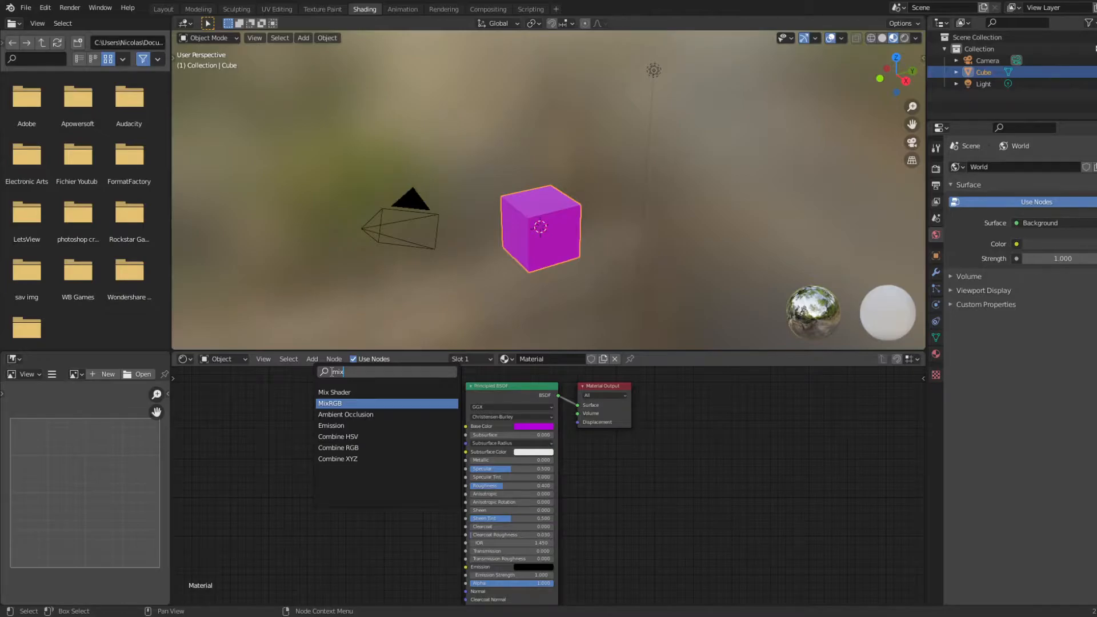
key(Return)
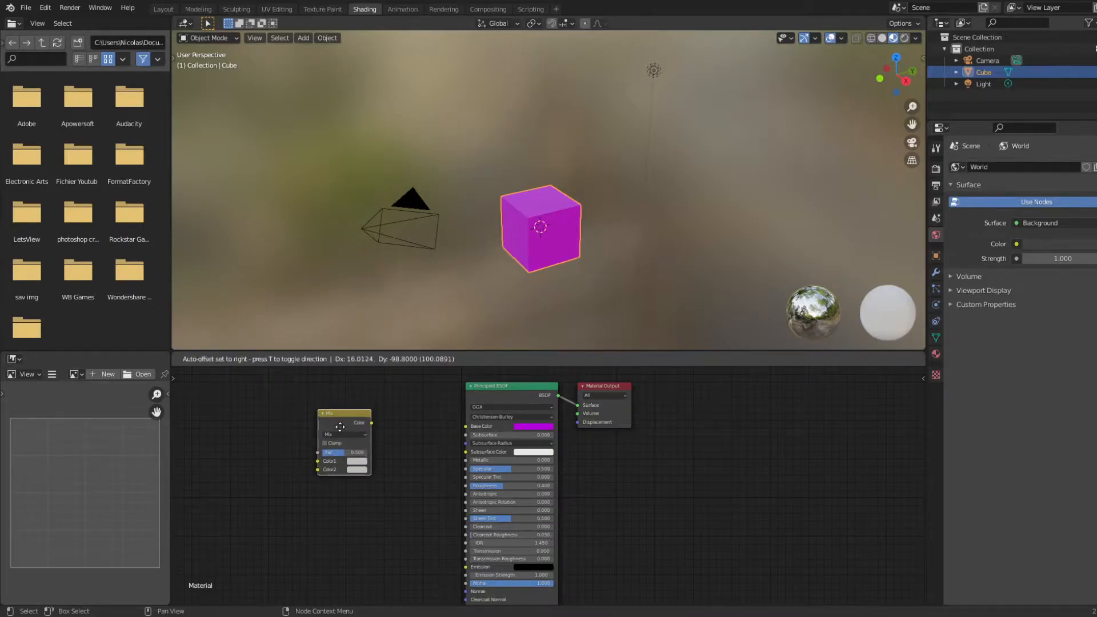
click(347, 428)
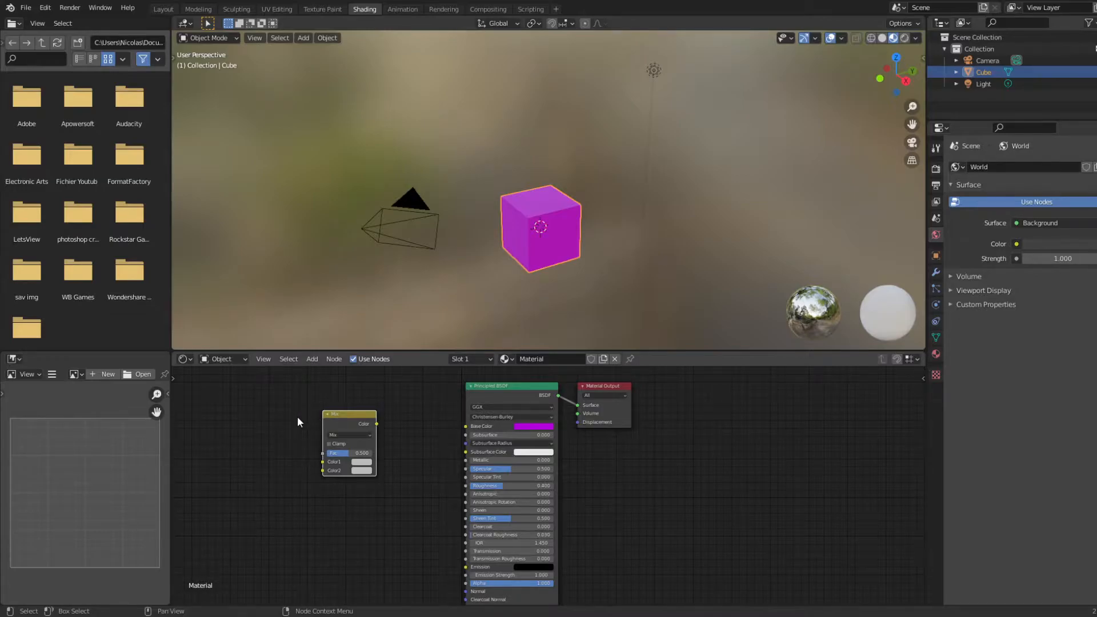
drag(331, 423, 364, 422)
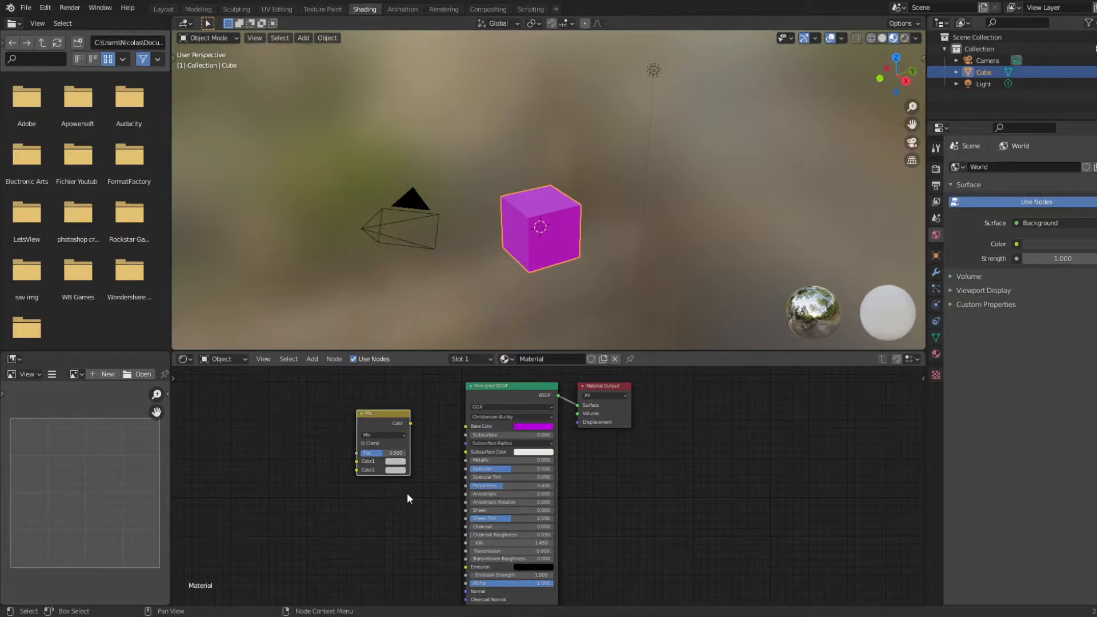
drag(407, 492, 347, 470)
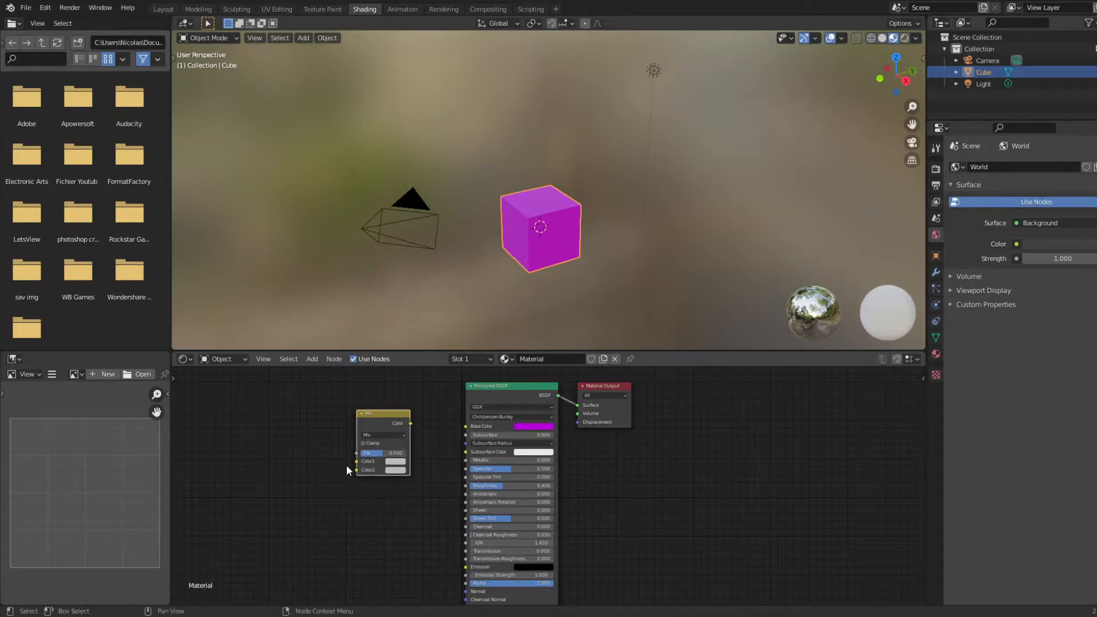
click(426, 502)
drag(422, 495, 283, 464)
middle_drag(629, 243, 575, 244)
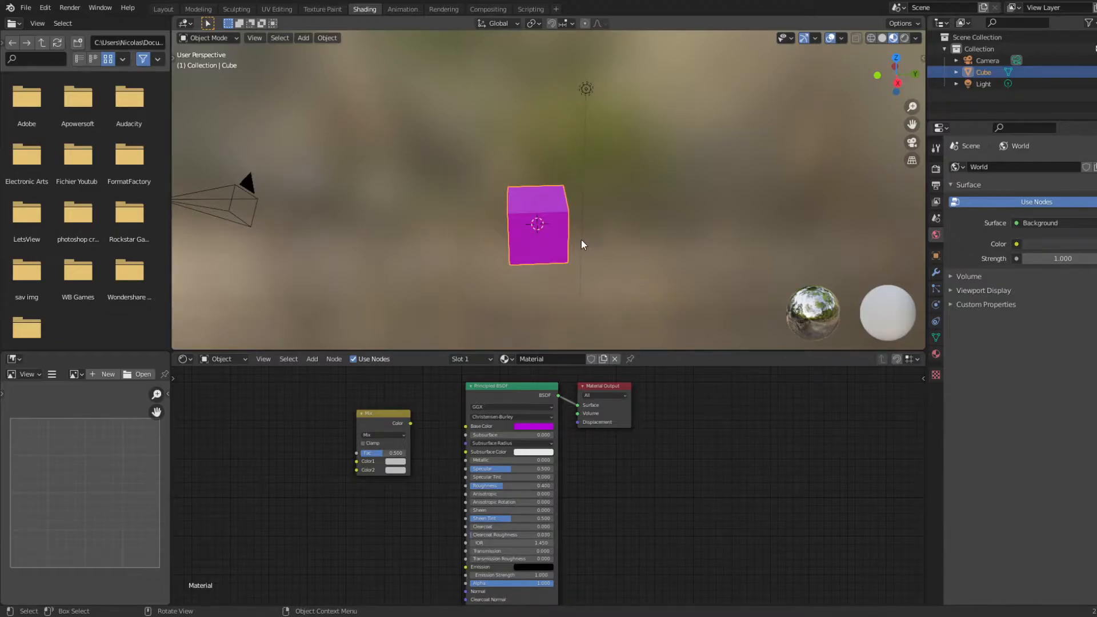
middle_drag(560, 250, 521, 231)
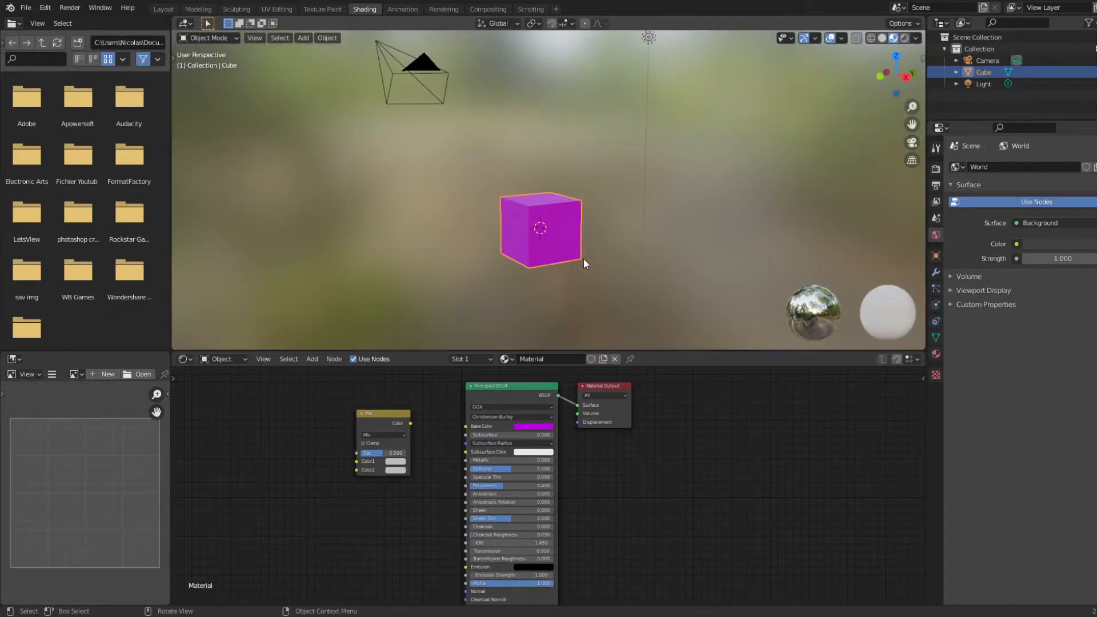
middle_drag(584, 259, 537, 269)
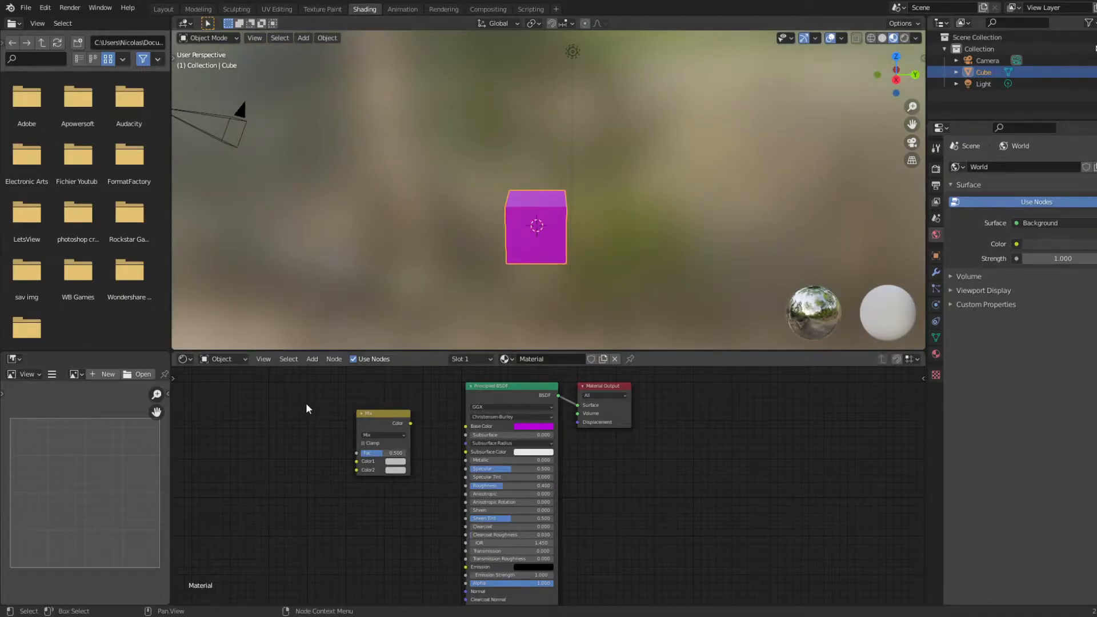
Step: Add an Image Texture node and place it on the input side of the Mix node
click(312, 361)
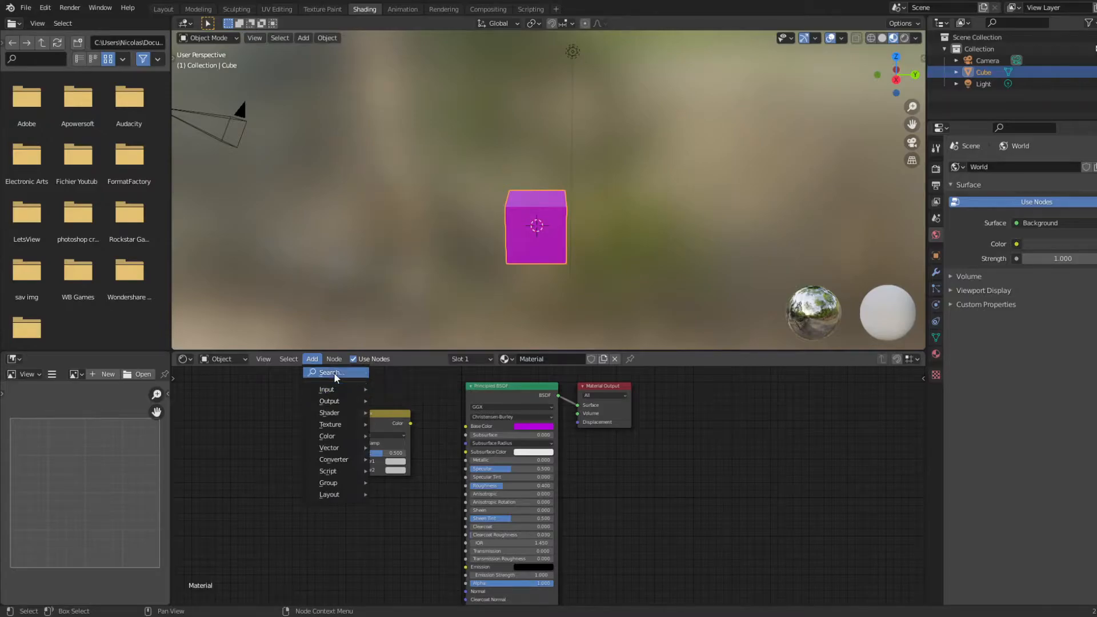
click(331, 372)
text(tex)
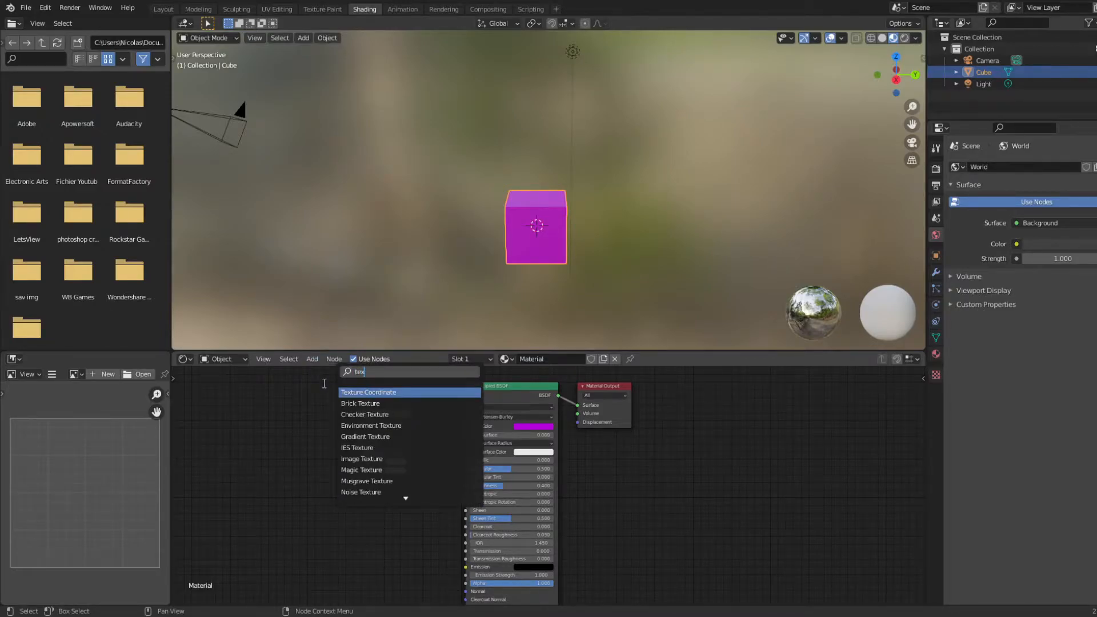
key(Down)
key(Down)
key(Down)
key(Down)
key(Down)
key(Down)
key(Return)
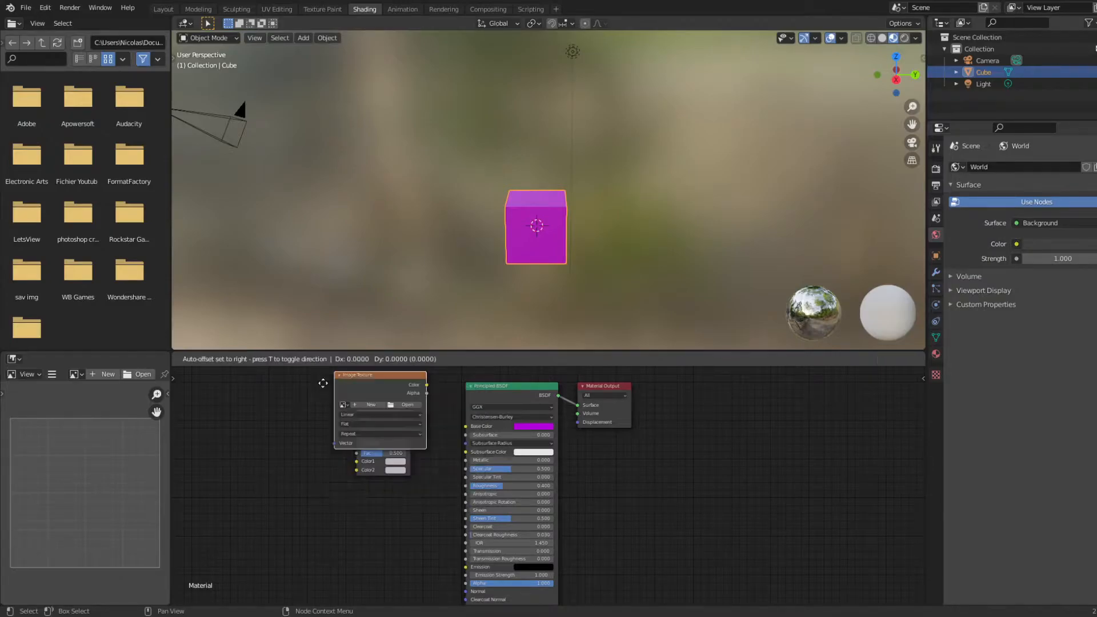
click(185, 479)
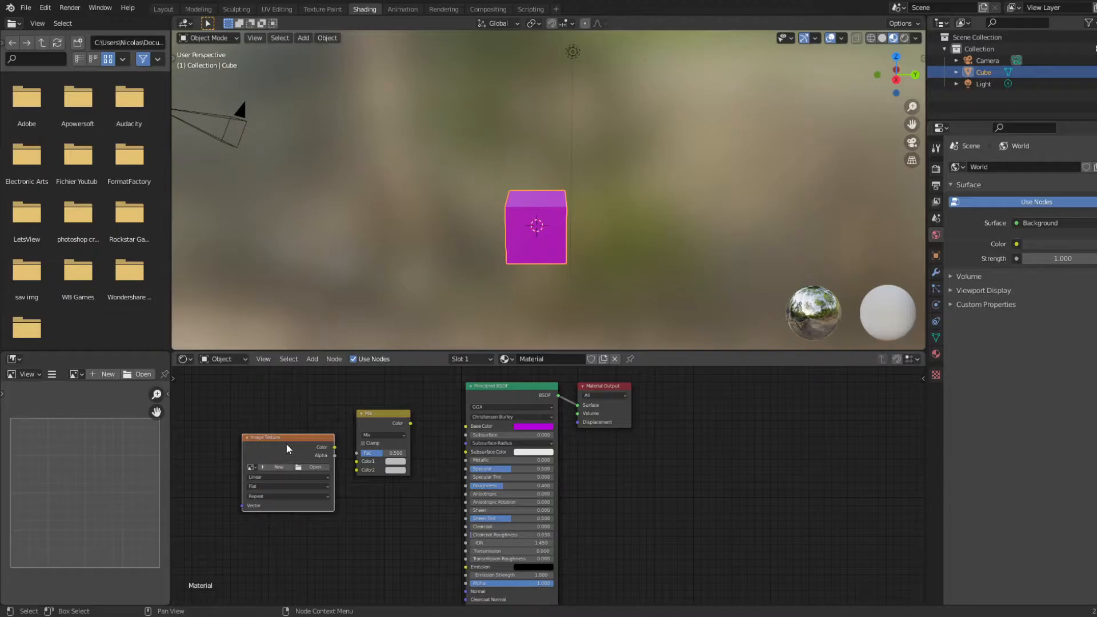
drag(286, 445, 273, 441)
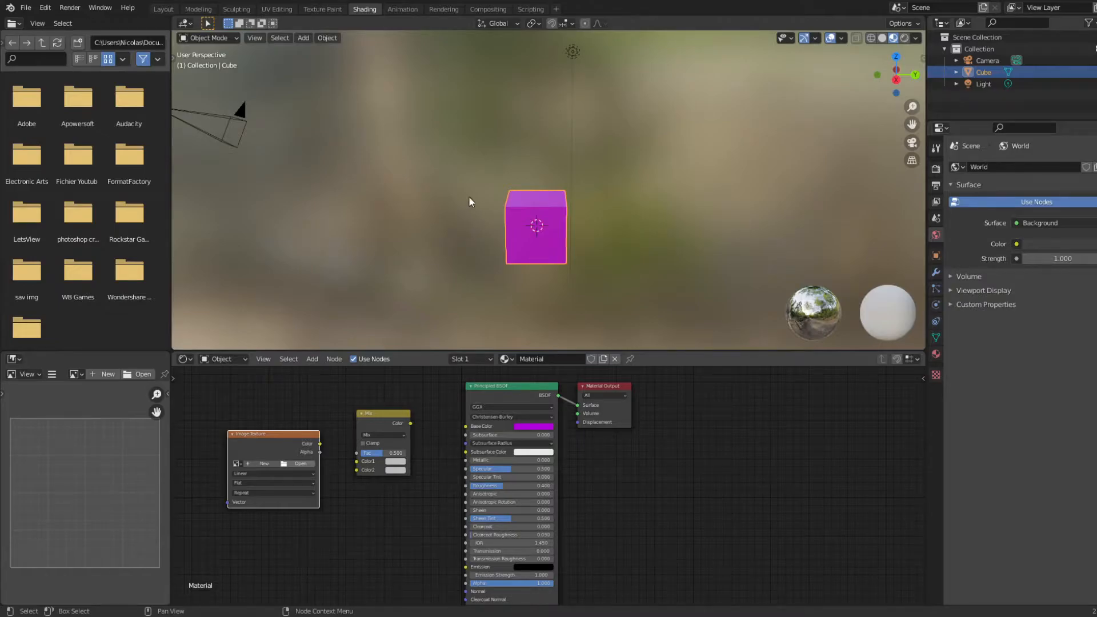
Step: Load the logo PNG into the Image Texture node and move the node up beside the Mix node
double_click(436, 181)
drag(270, 444, 268, 421)
click(319, 530)
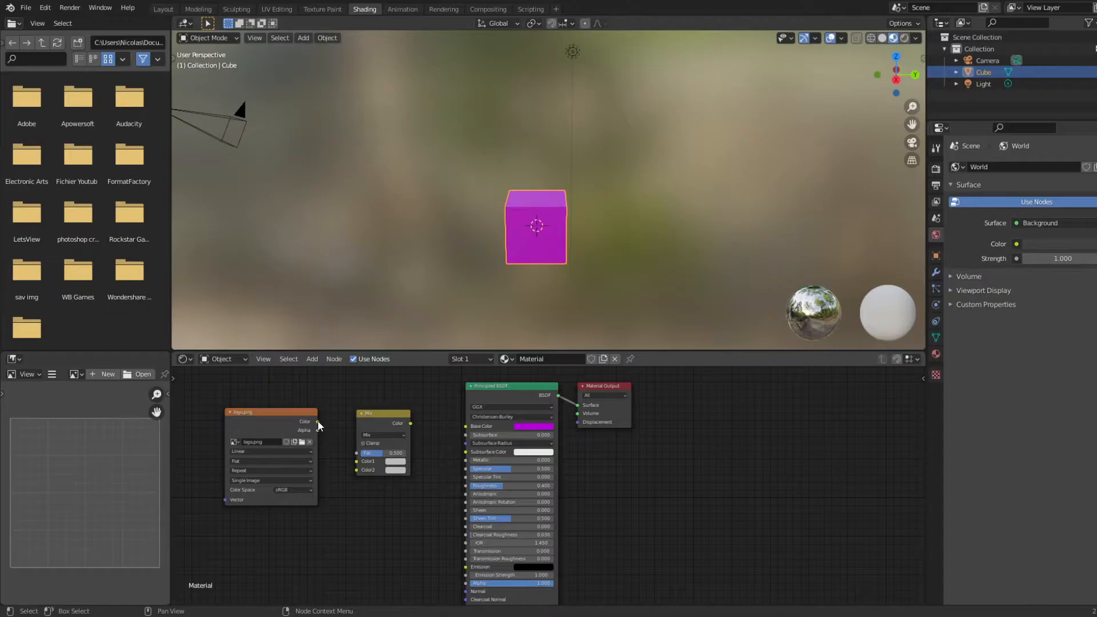
Step: Connect the image texture's Color output to the Mix node's Color2 input and move the texture node lower
drag(318, 421, 320, 418)
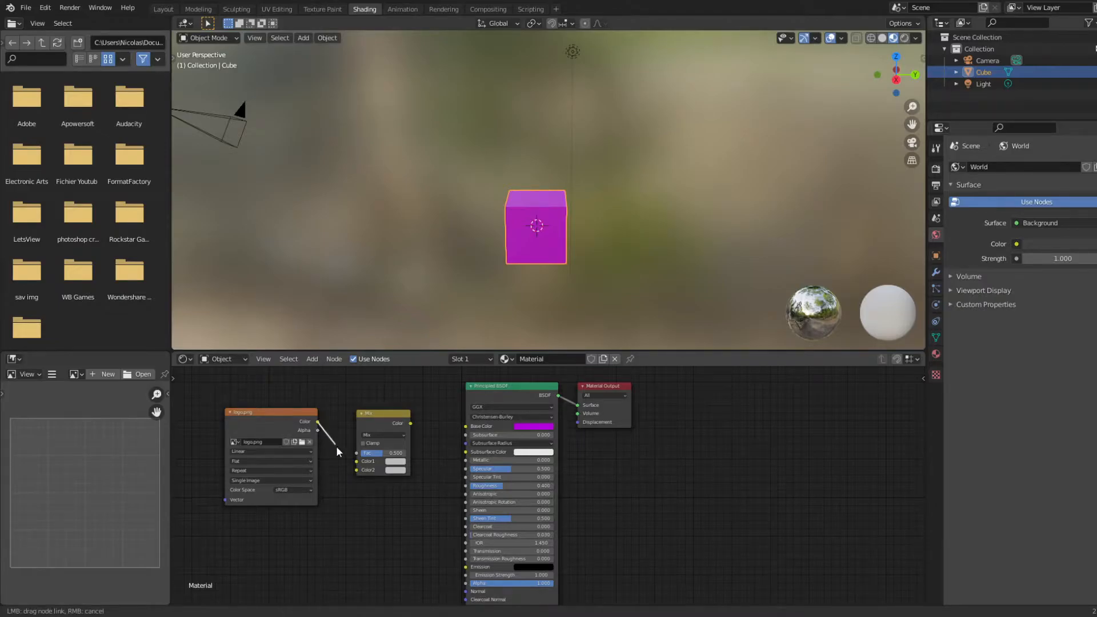
drag(354, 476, 355, 471)
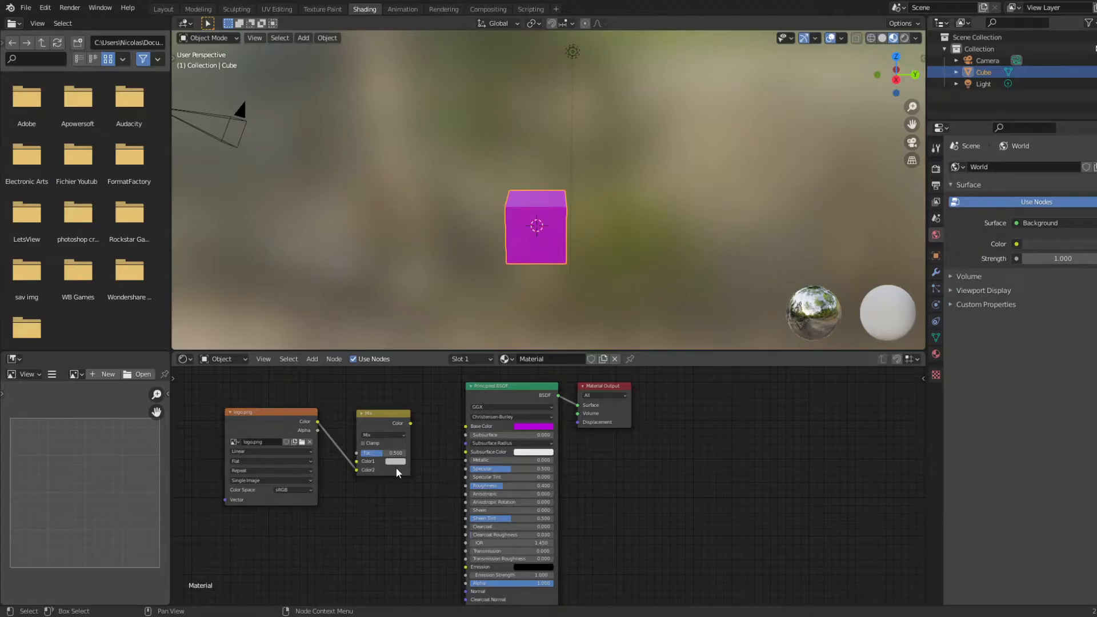
drag(272, 425, 268, 481)
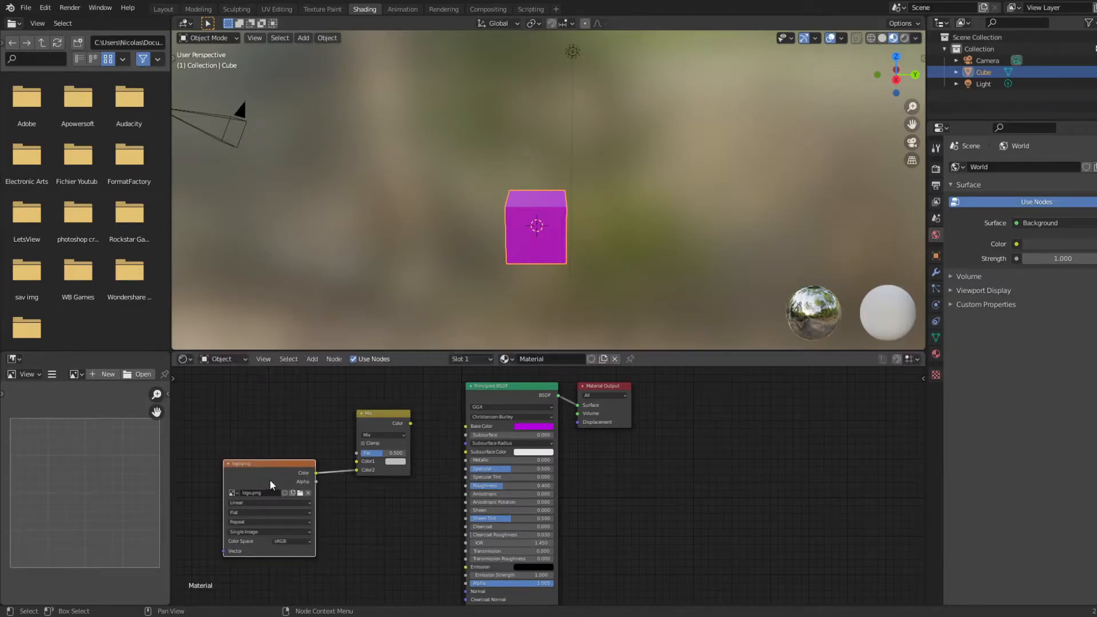
click(410, 494)
mouse_move(357, 461)
mouse_down()
mouse_move(345, 458)
mouse_move(356, 470)
mouse_up()
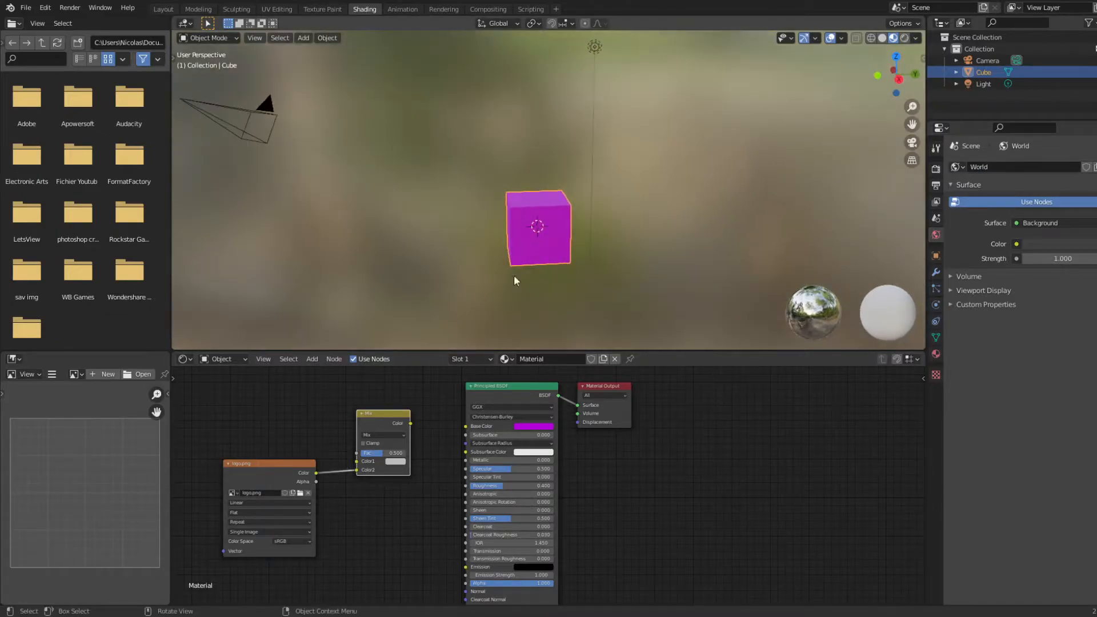
Step: Set the Mix node's Color1 to the purple sampled from the Principled BSDF's Base Color and link the image's Alpha output to its Fac input
click(394, 462)
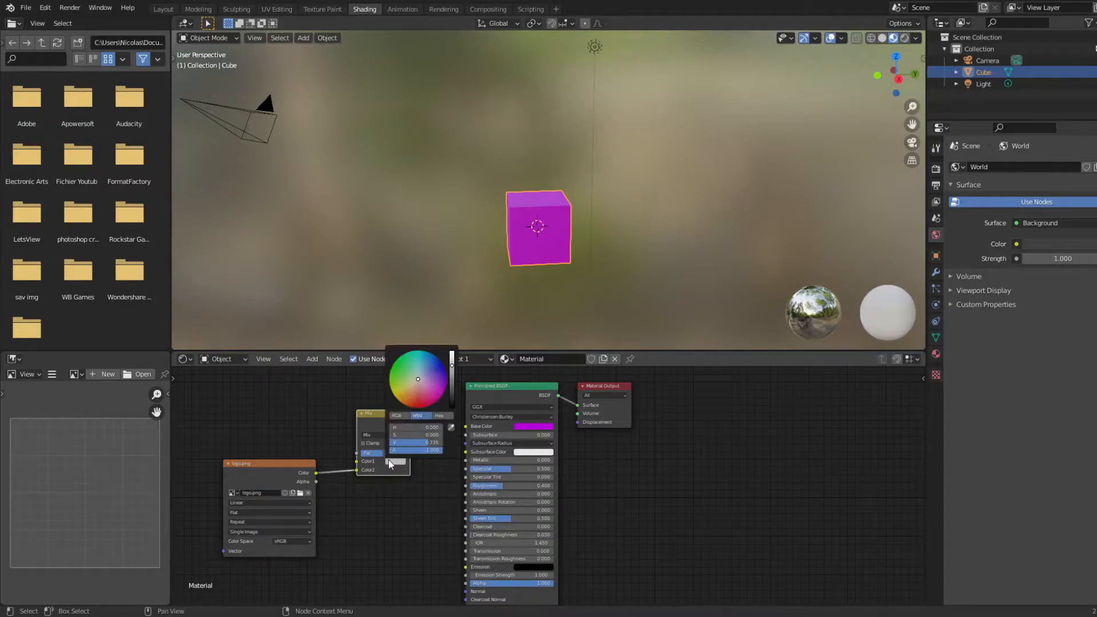
click(450, 428)
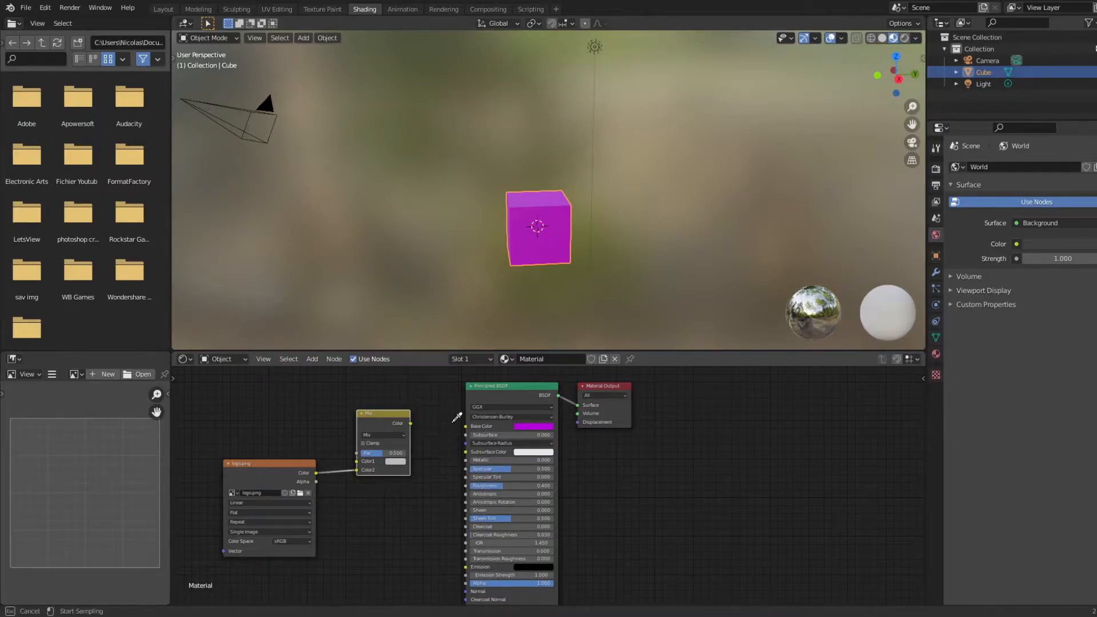
click(566, 244)
click(396, 463)
click(451, 427)
click(536, 426)
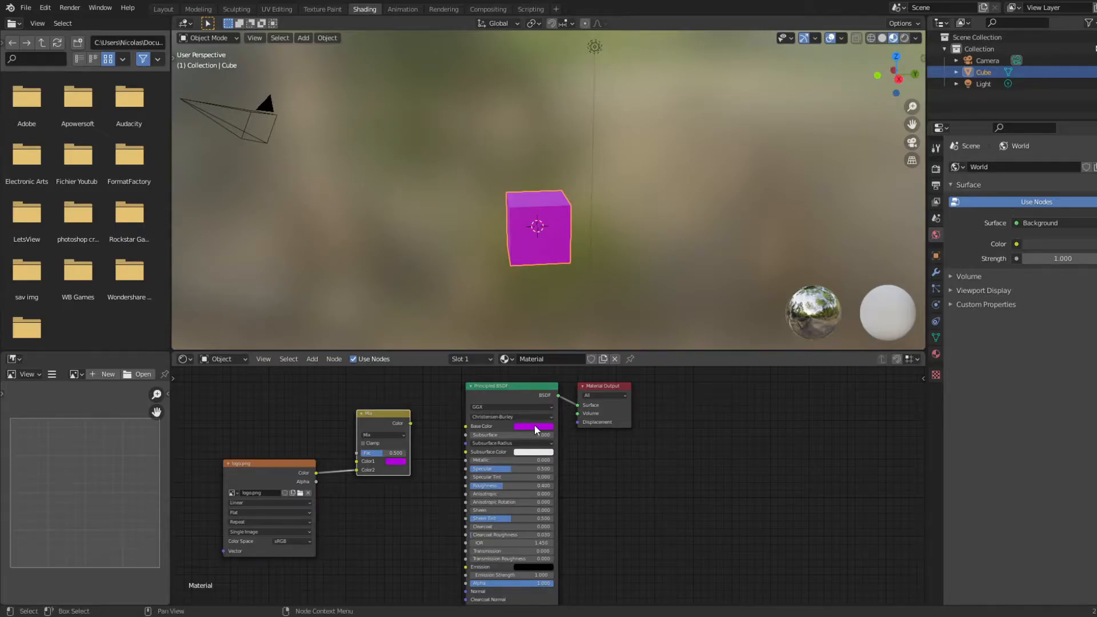
click(389, 506)
drag(317, 481, 356, 451)
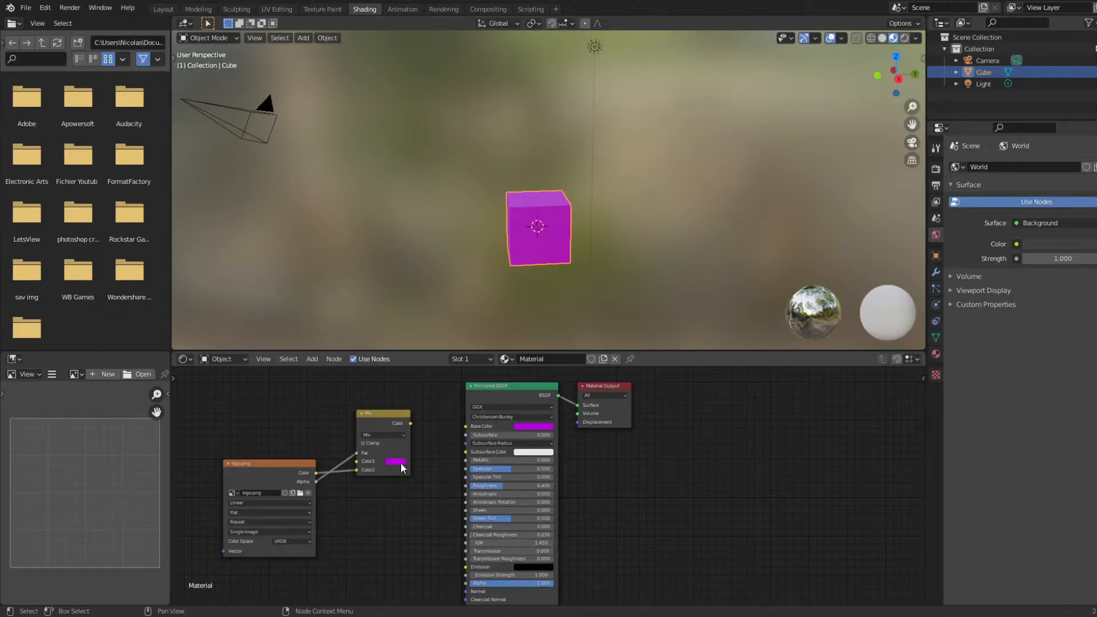
Step: Delete the Principled BSDF node and connect the Mix node's Color output to the Material Output's Surface input
click(516, 393)
key(x)
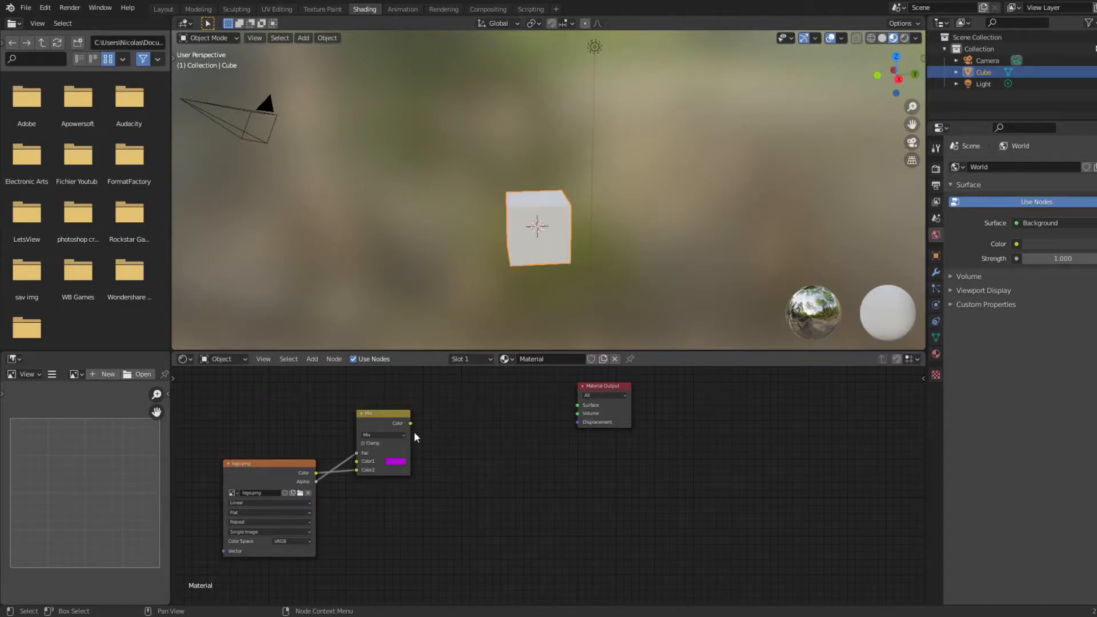
drag(410, 423, 585, 406)
mouse_move(636, 276)
middle_down()
mouse_move(413, 258)
mouse_move(476, 191)
mouse_move(639, 174)
mouse_move(742, 239)
mouse_move(671, 310)
mouse_move(554, 298)
mouse_move(465, 240)
mouse_move(654, 254)
mouse_move(598, 268)
mouse_move(622, 262)
middle_up()
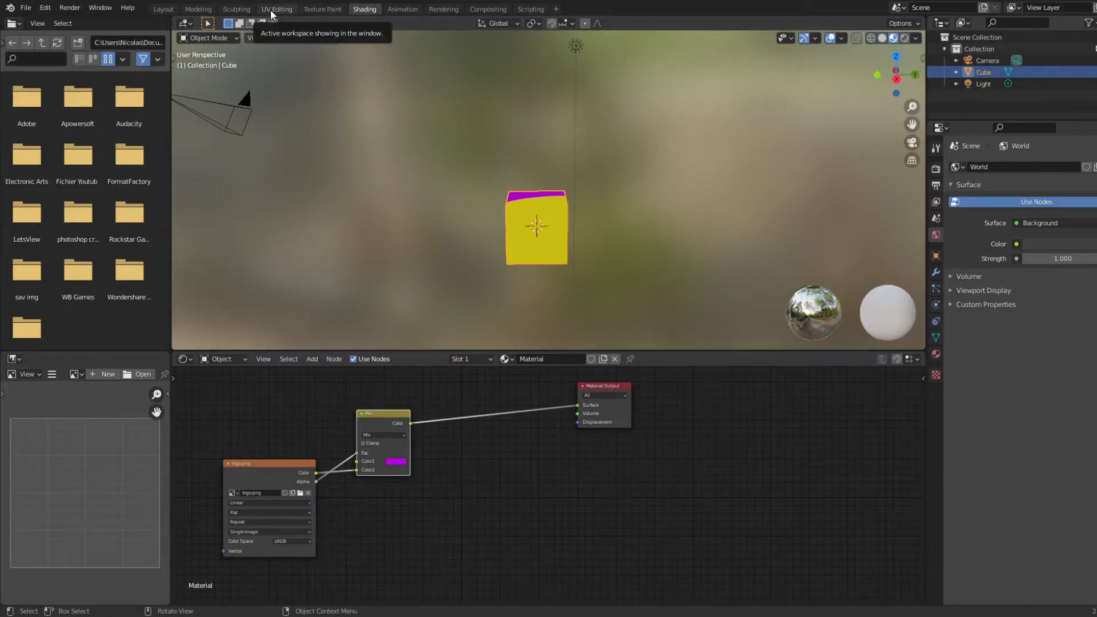
Step: Open the UV Editing workspace and scale the cube's entire UV layout up until one face is about as wide as the yellow logo
click(273, 9)
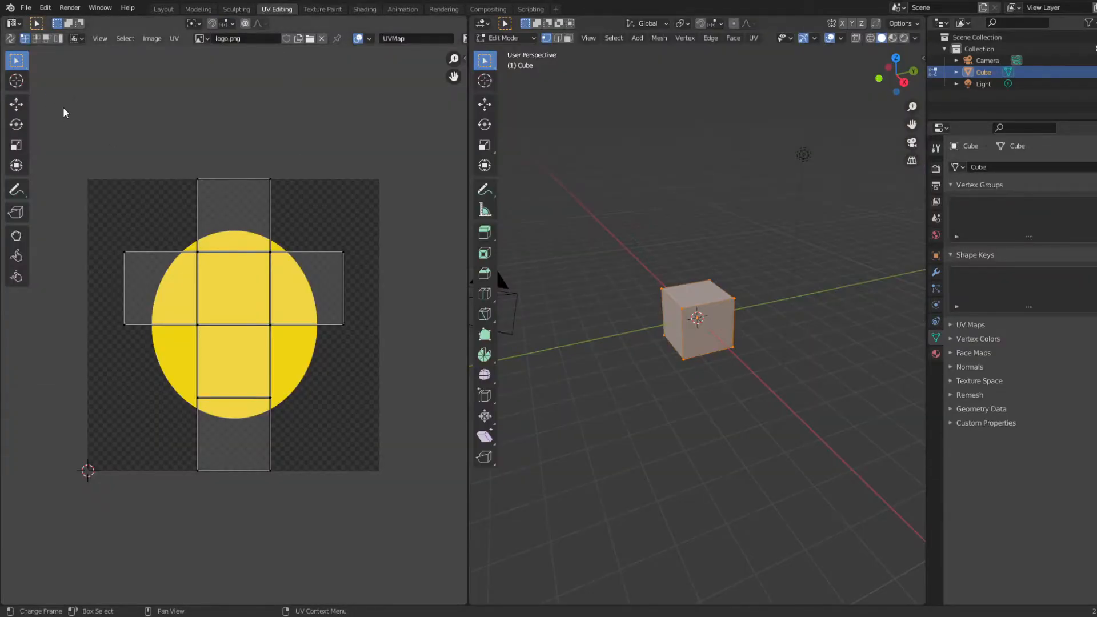
key(a)
key(s)
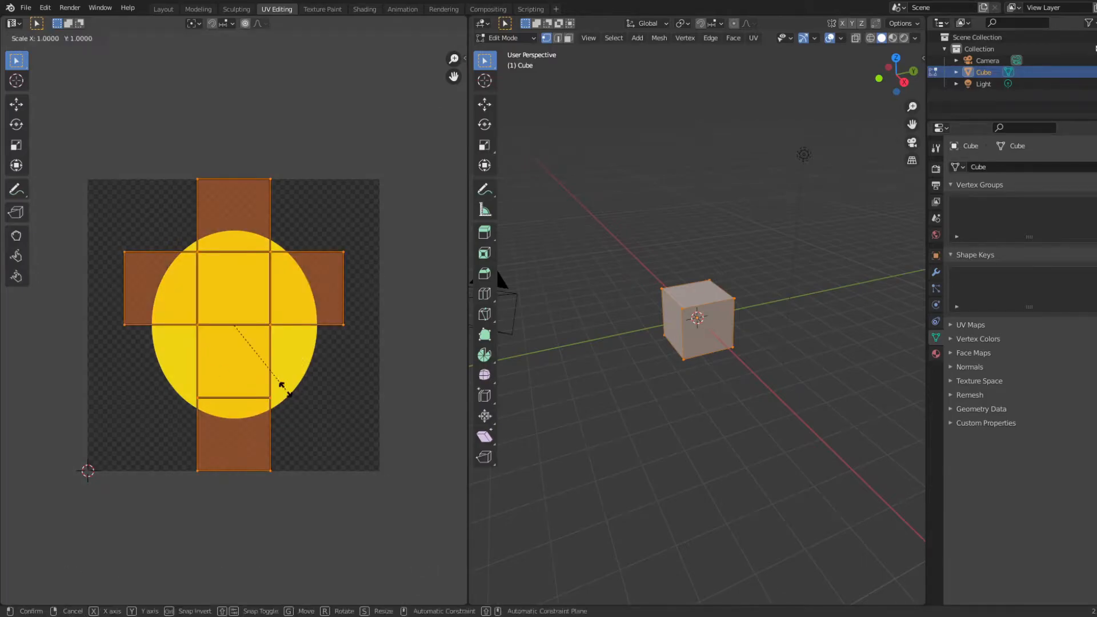
click(422, 385)
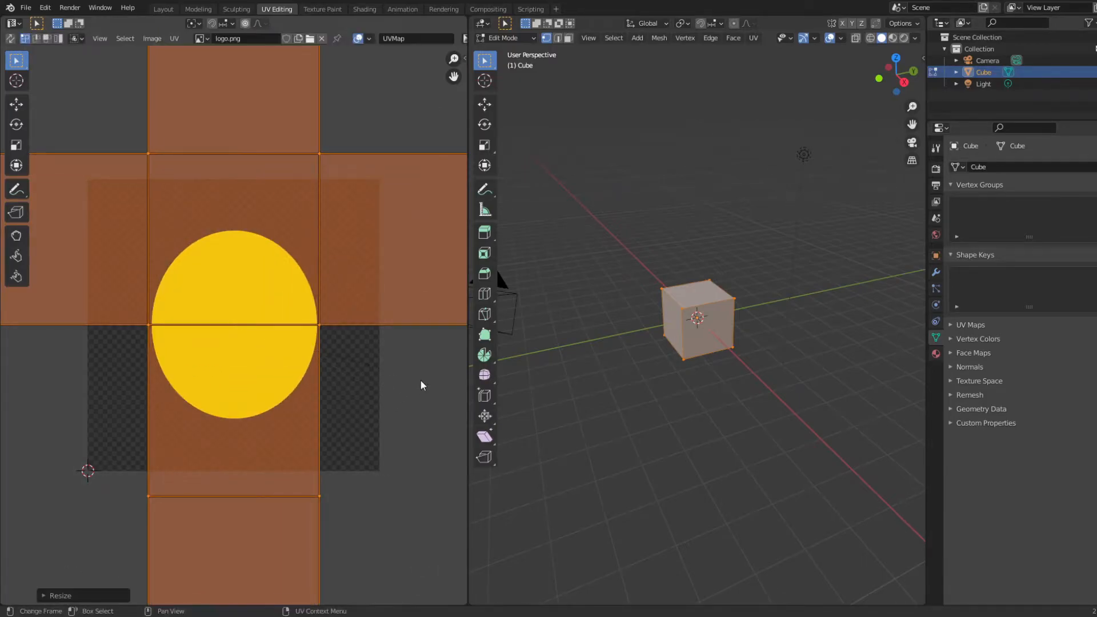
Step: Show the cube in Material Preview and move the UV layout so a single face frames the yellow logo, checking the other sides
click(893, 38)
mouse_move(817, 373)
middle_down()
mouse_move(654, 342)
mouse_move(723, 339)
mouse_move(730, 357)
middle_up()
key(g)
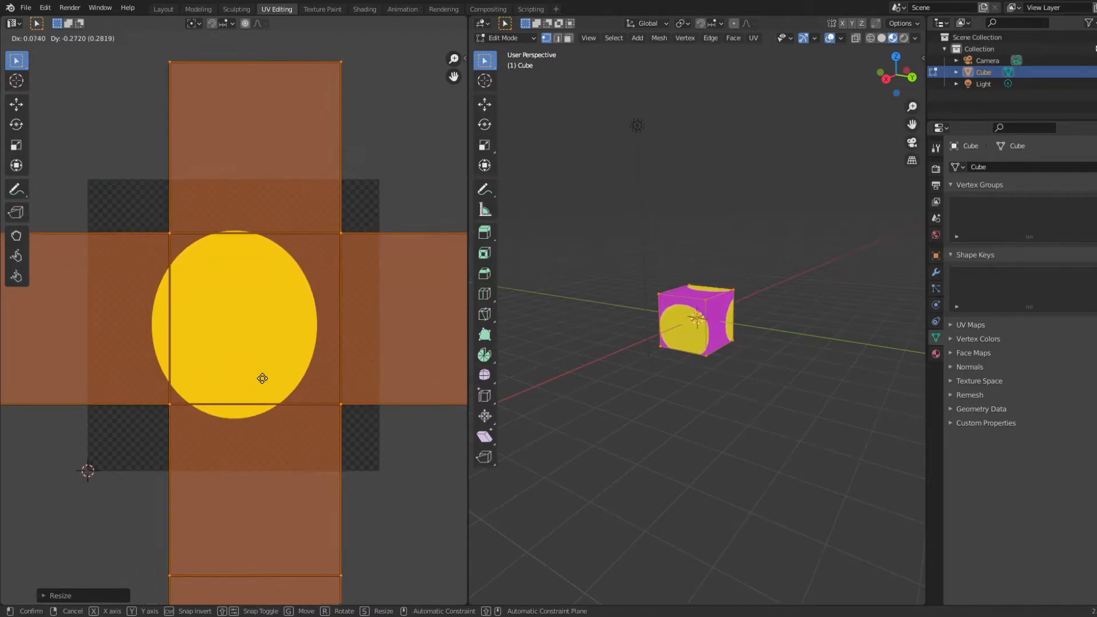
click(242, 391)
middle_drag(624, 327, 769, 329)
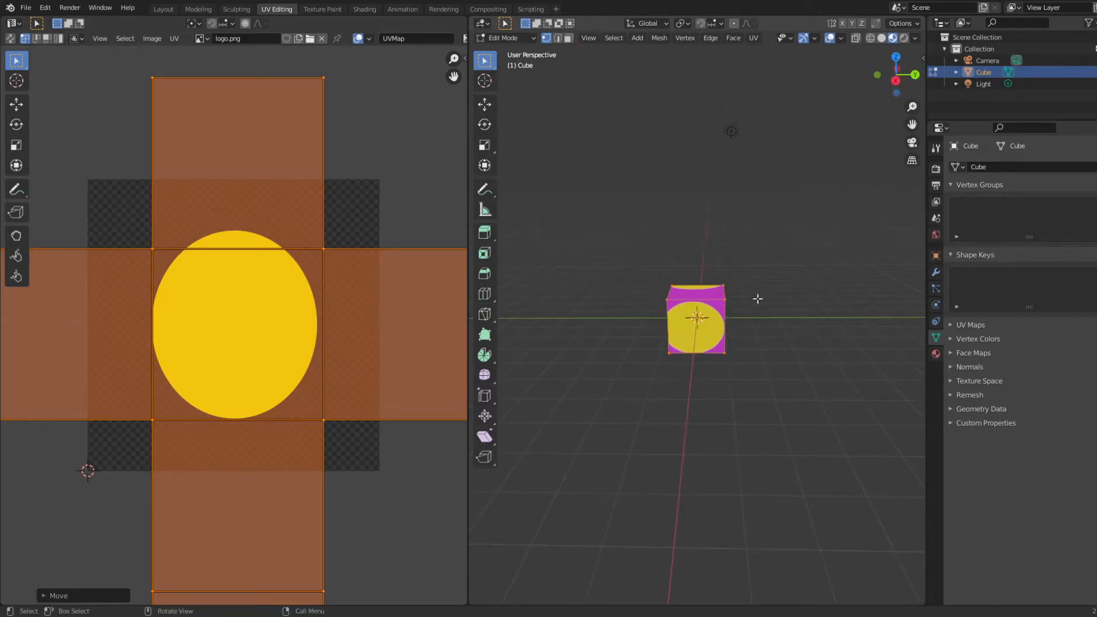
middle_drag(769, 280, 770, 315)
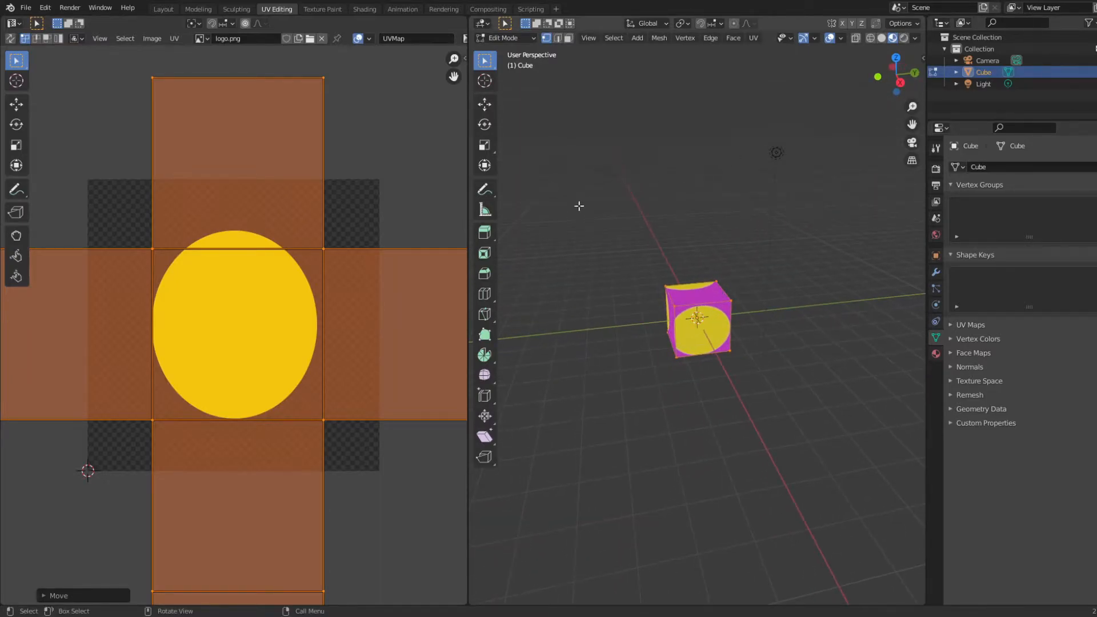
middle_drag(559, 233, 721, 307)
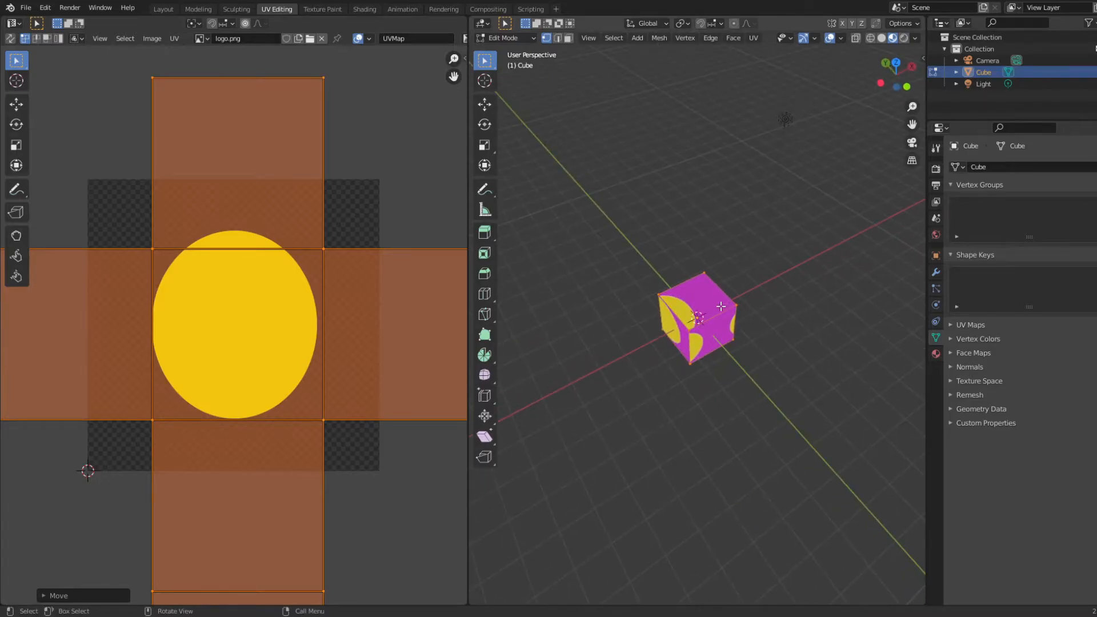
middle_drag(599, 314, 765, 282)
middle_drag(780, 374, 814, 341)
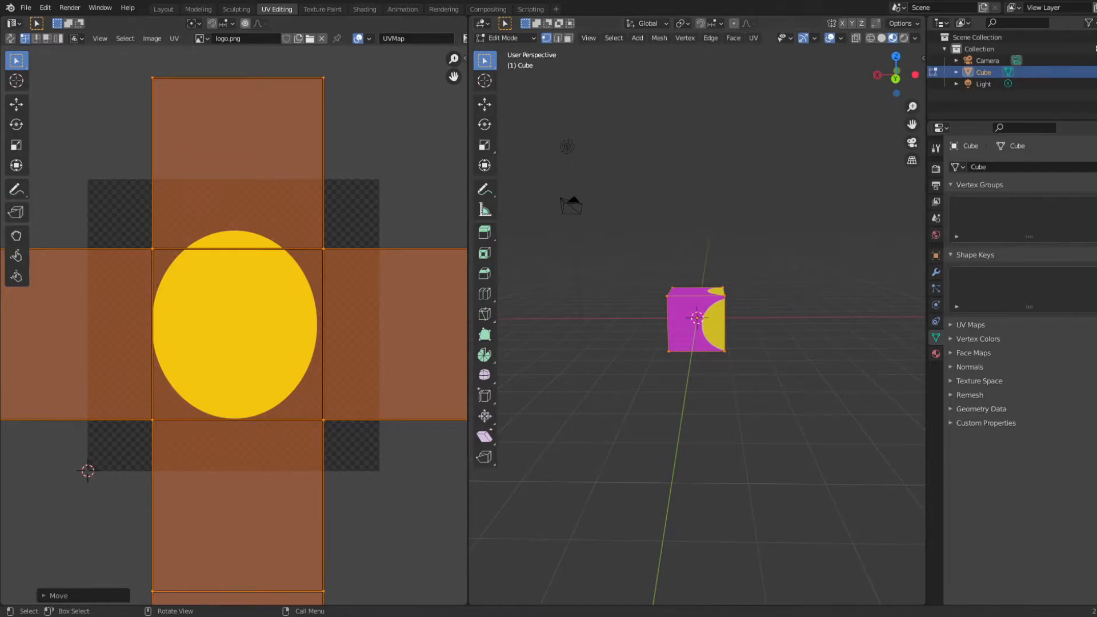
Step: Start a new General file without saving the current one
click(41, 9)
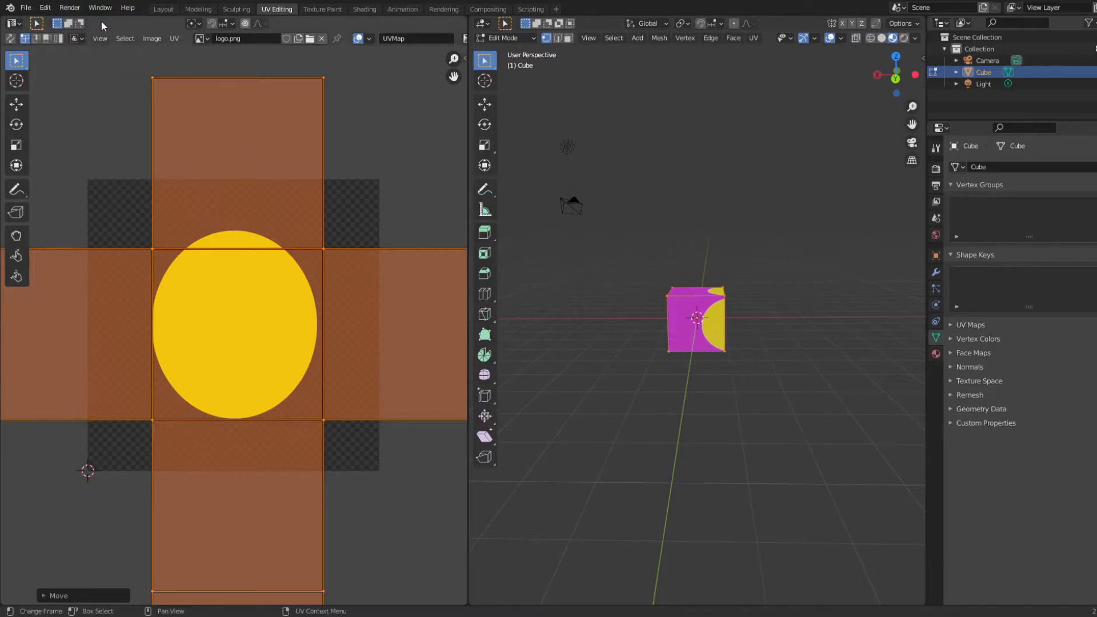
click(24, 9)
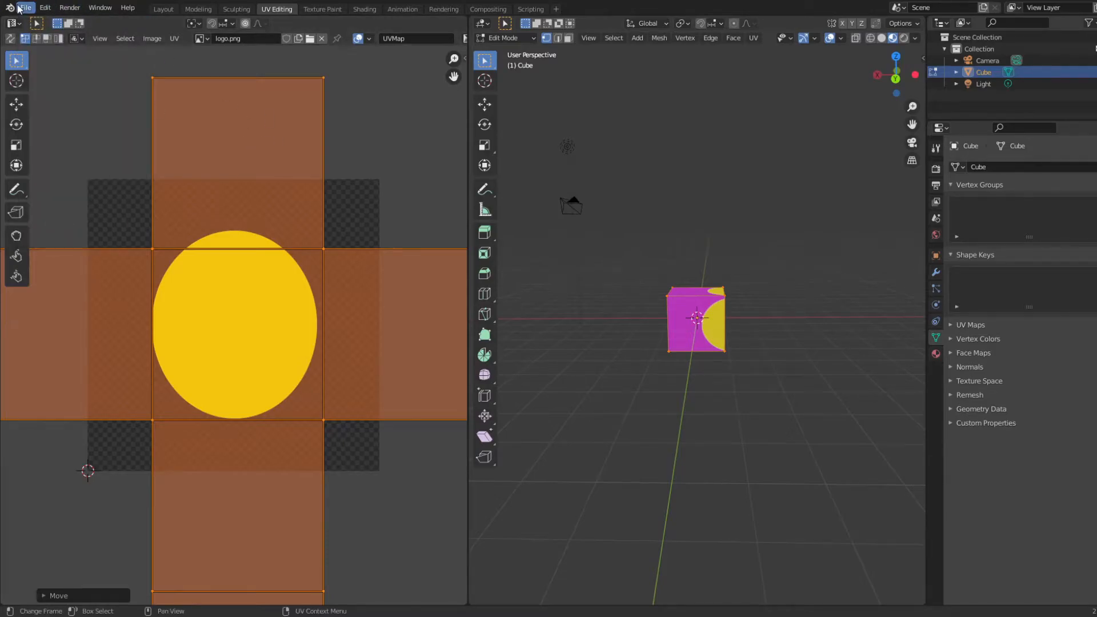
click(19, 8)
mouse_move(40, 21)
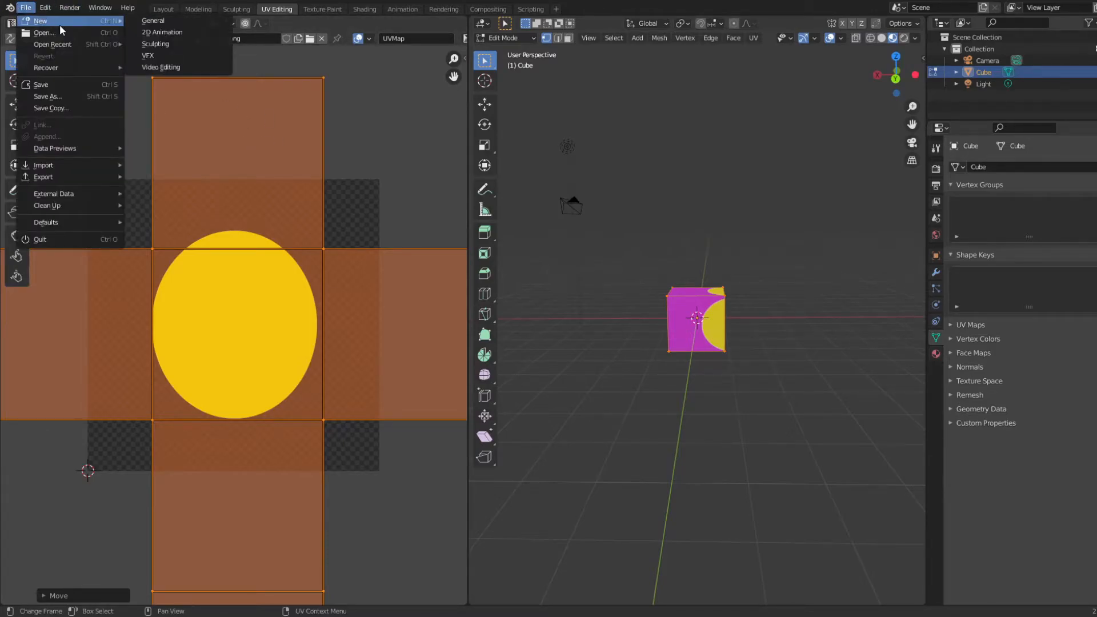
click(171, 23)
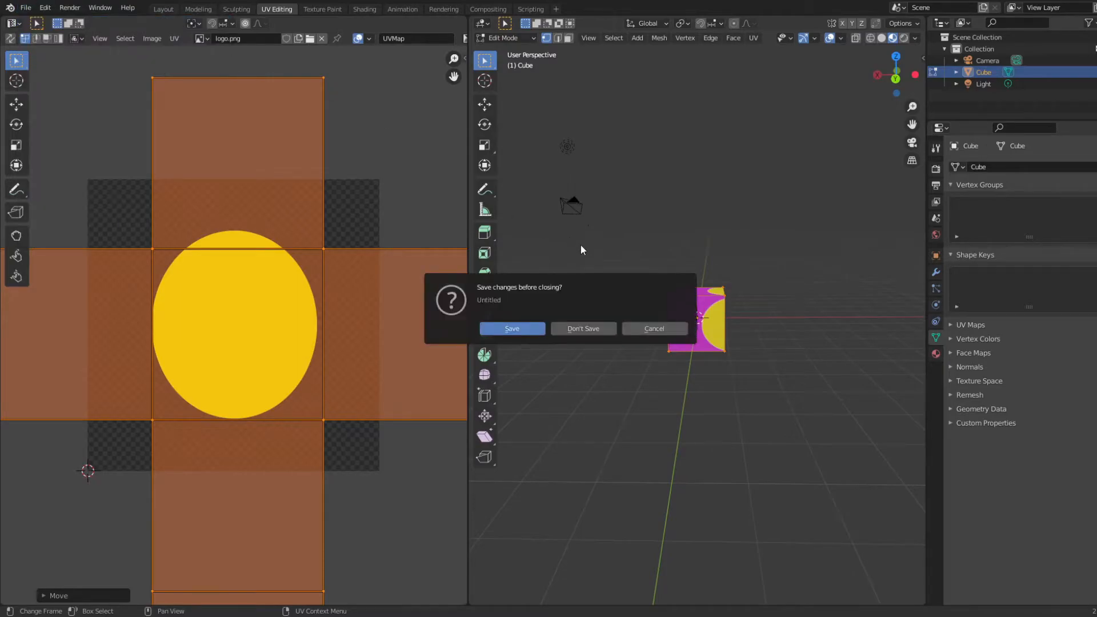
click(566, 330)
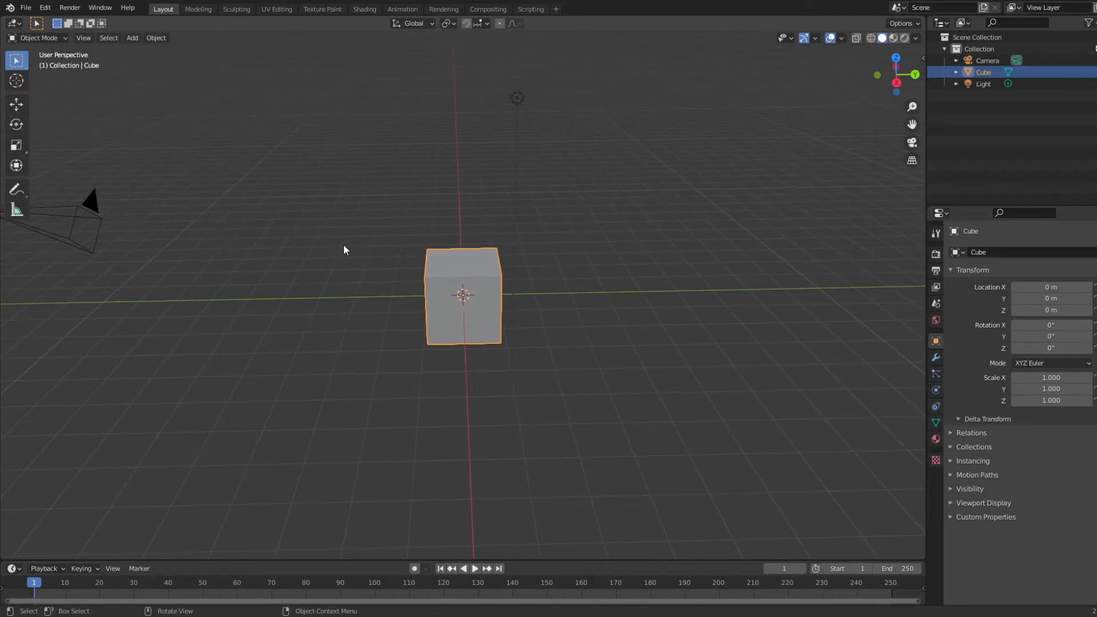
Step: Set the default cube material's Base Color to magenta and display the viewport in Material Preview
middle_drag(479, 153, 477, 152)
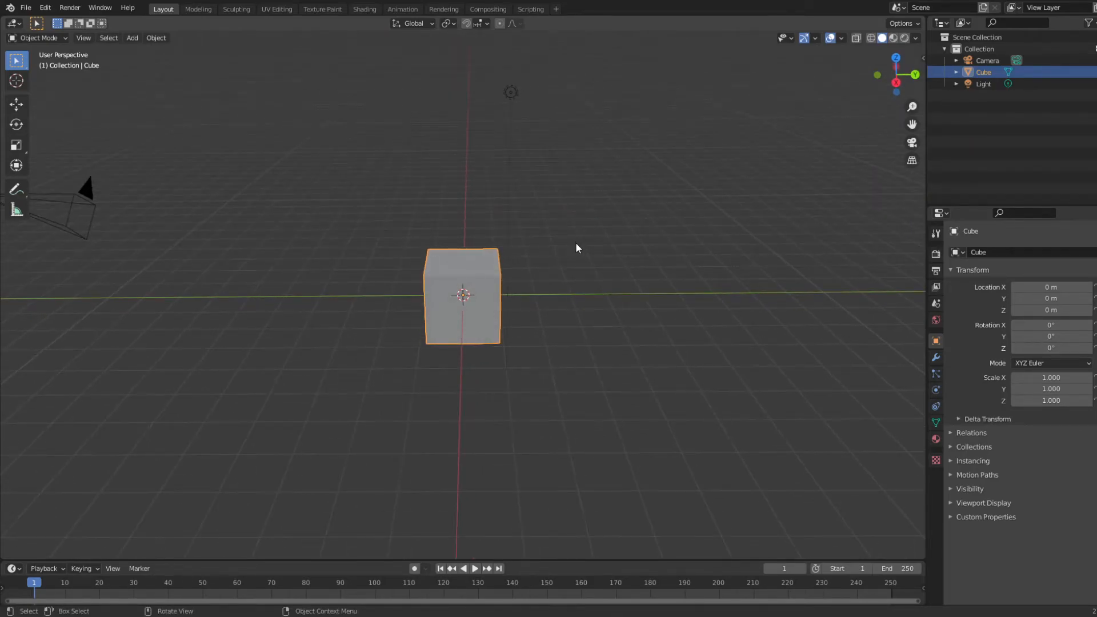
click(937, 439)
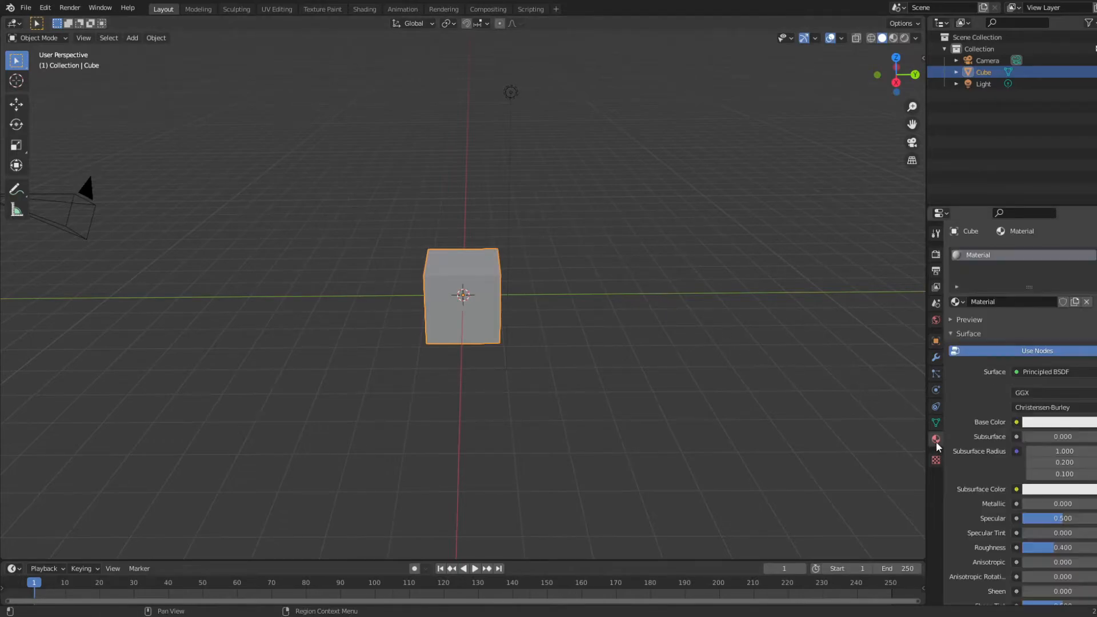
click(1079, 427)
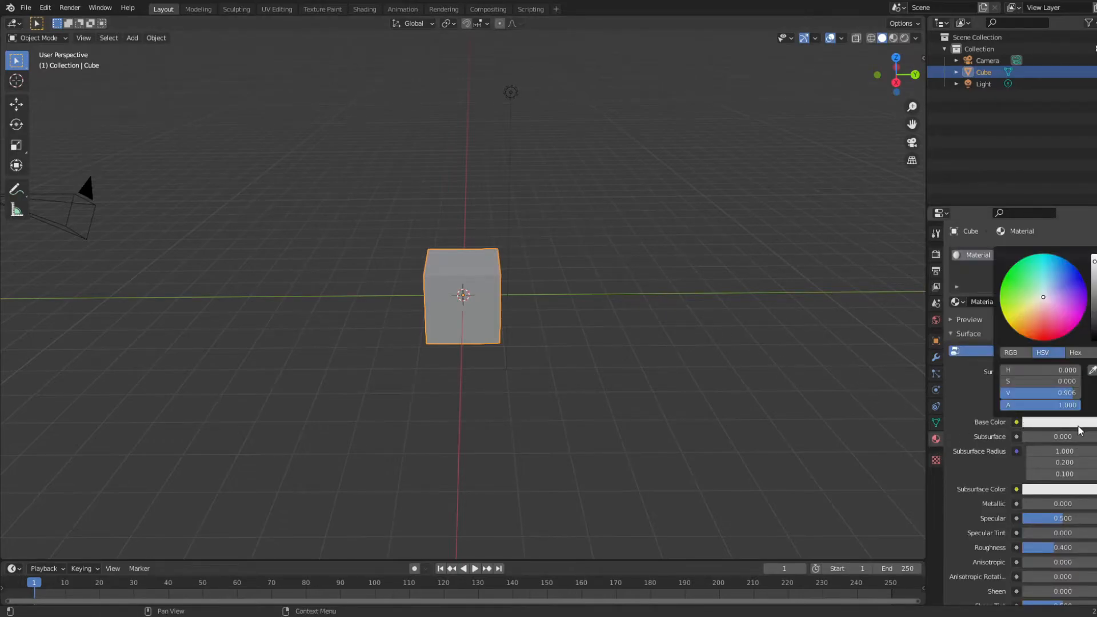
click(1077, 308)
drag(1077, 308, 1080, 322)
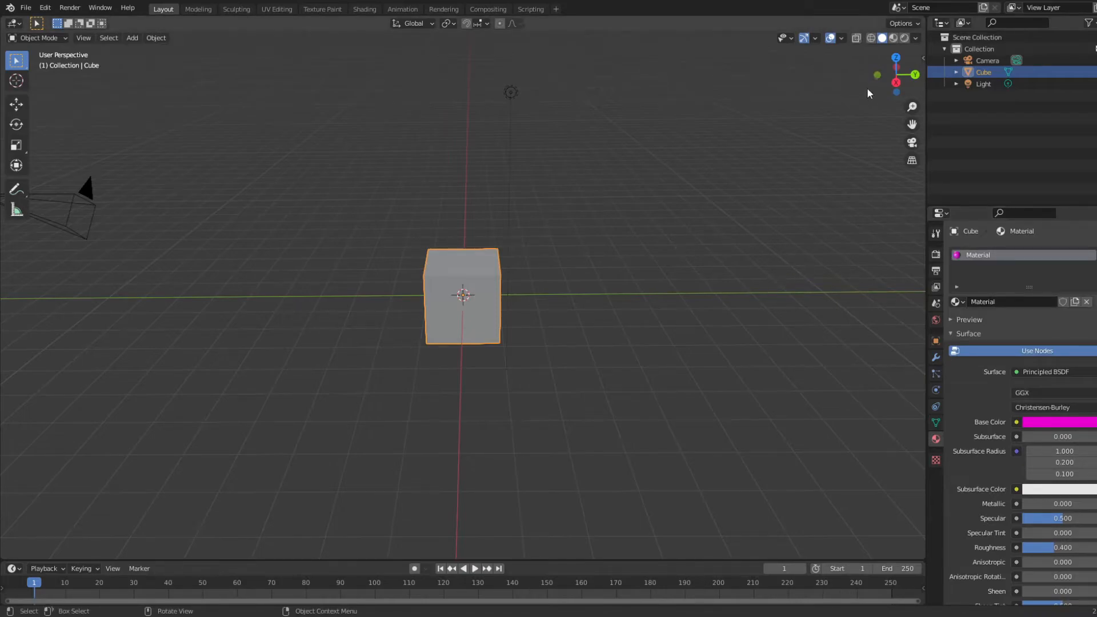
click(894, 37)
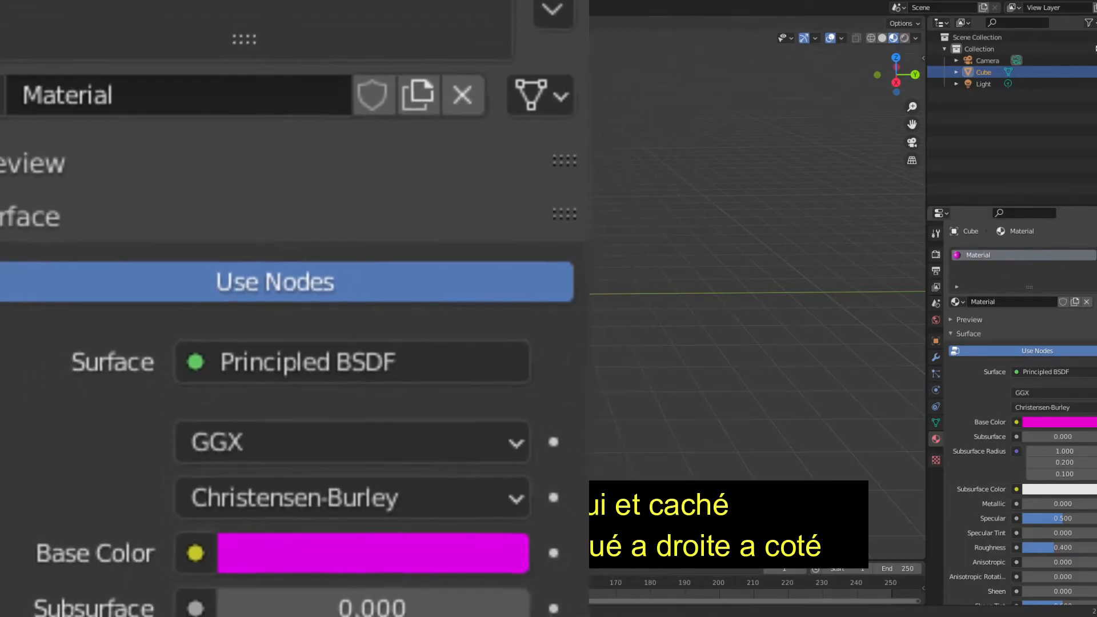
Step: Add a second material slot to the cube, create a new material in it and leave that slot active
click(1096, 256)
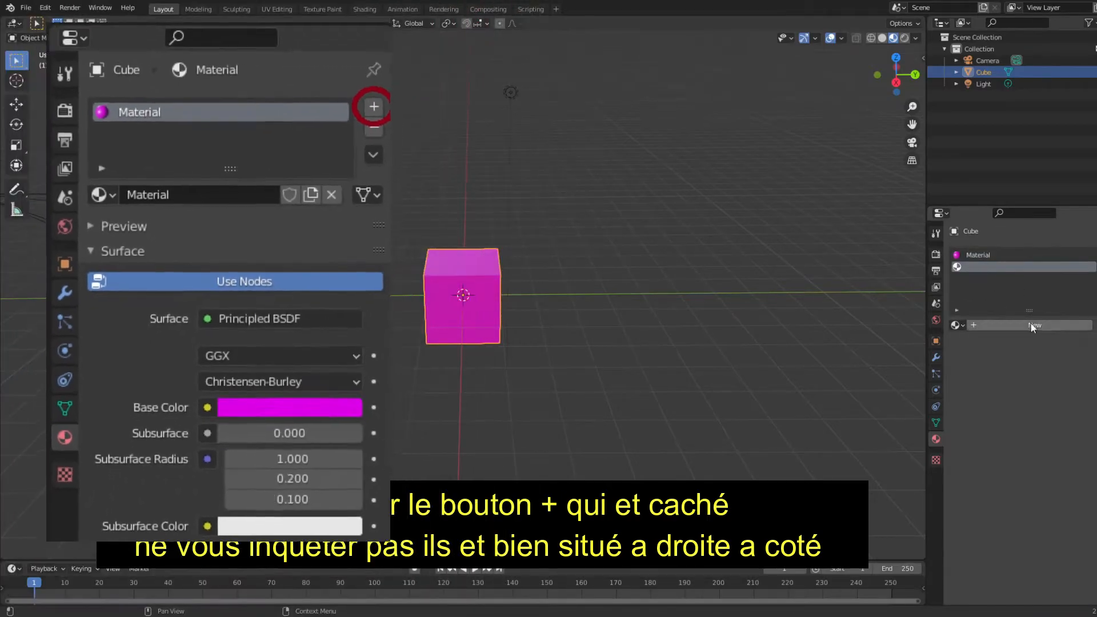
click(1033, 323)
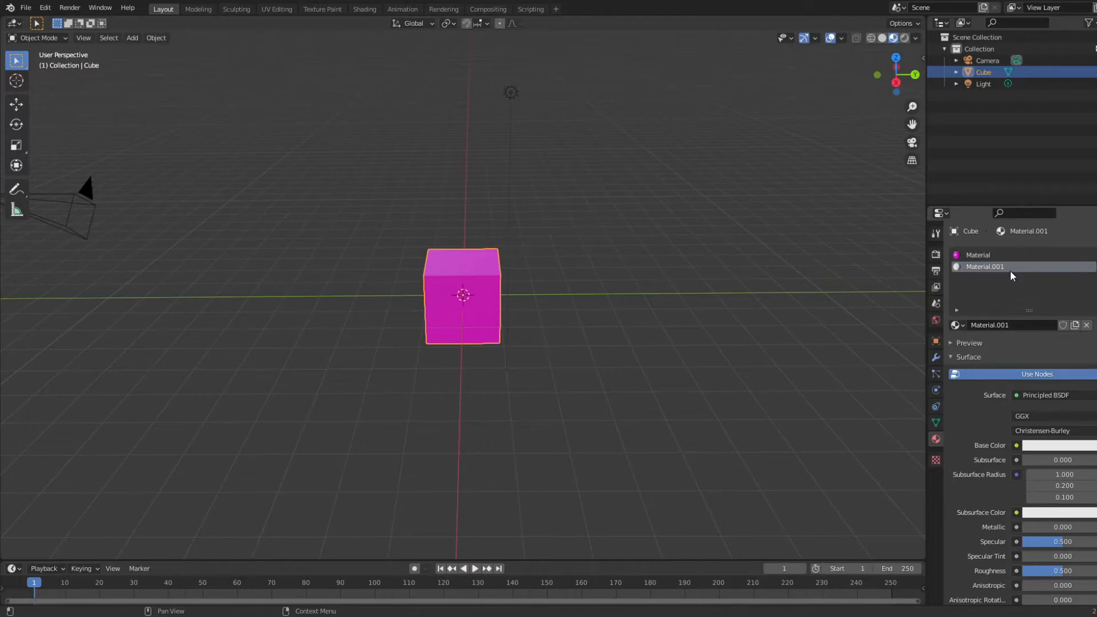
click(971, 252)
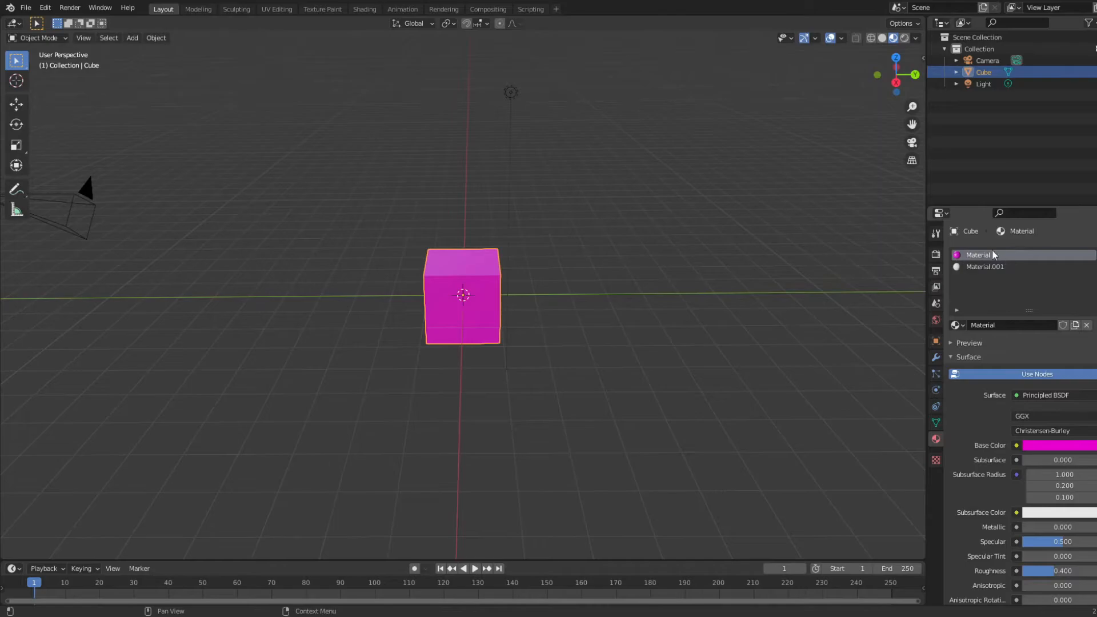
click(988, 265)
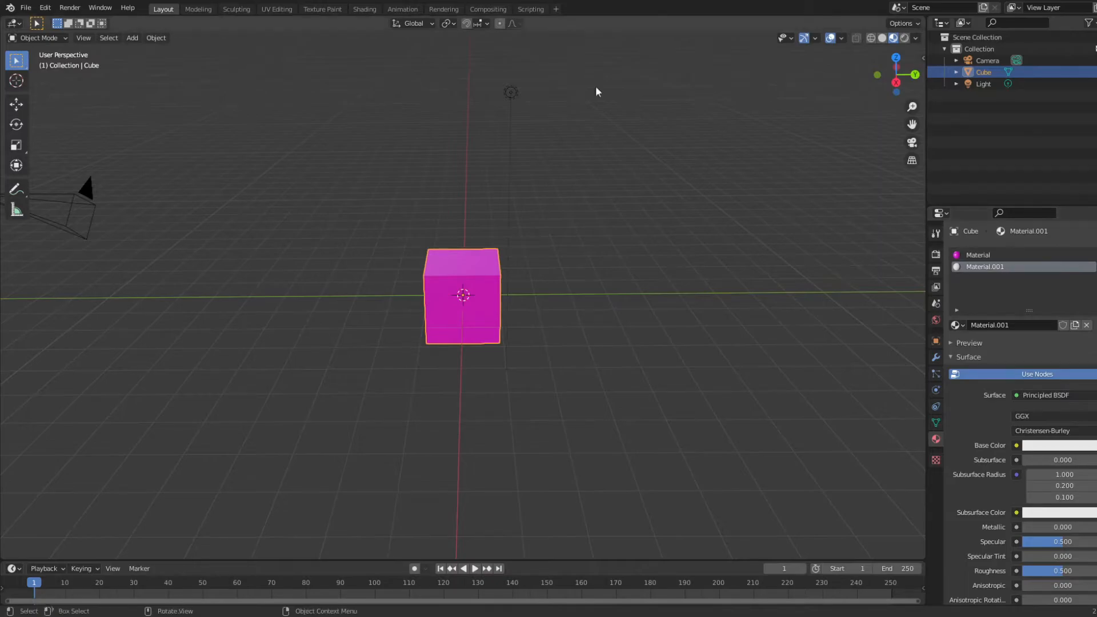
Step: Switch to the Shading workspace and display the cube's material properties beside the node graph
click(368, 9)
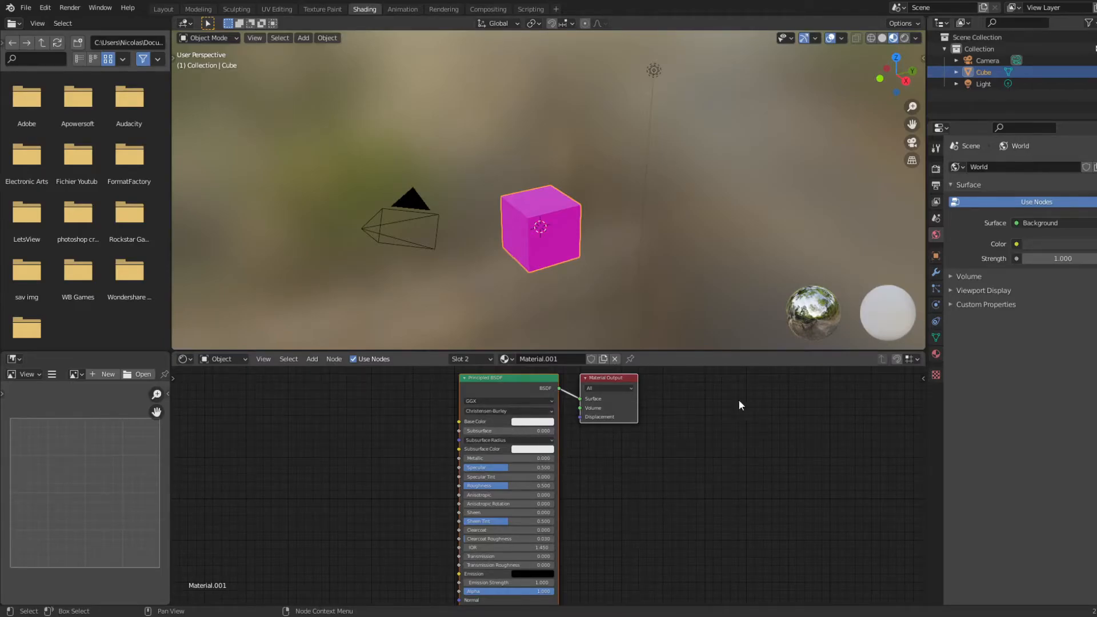
click(936, 353)
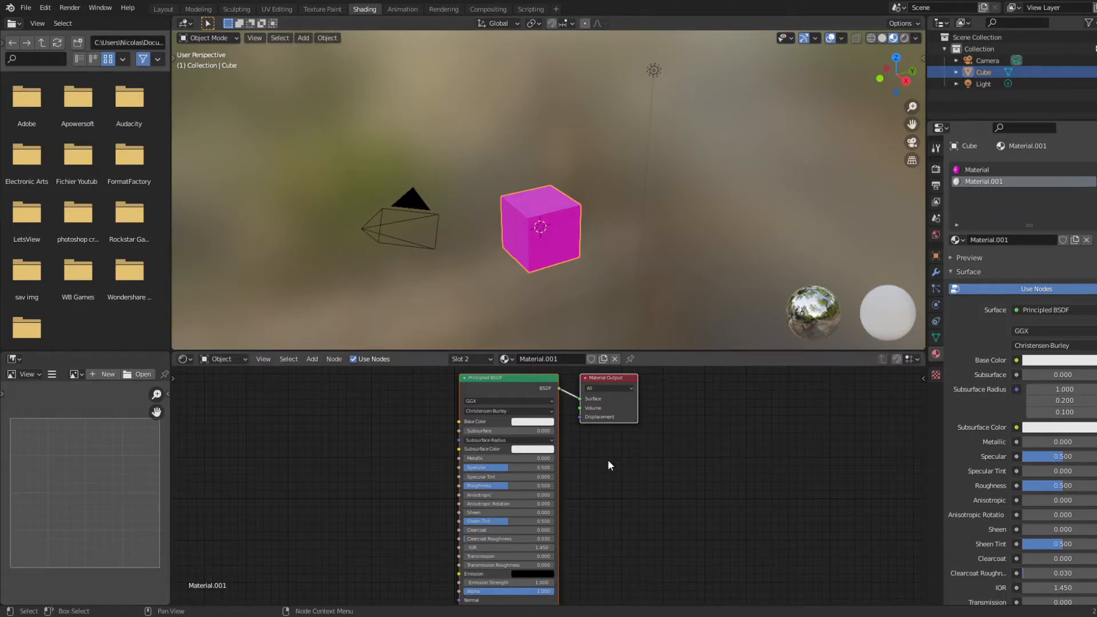
right_click(675, 476)
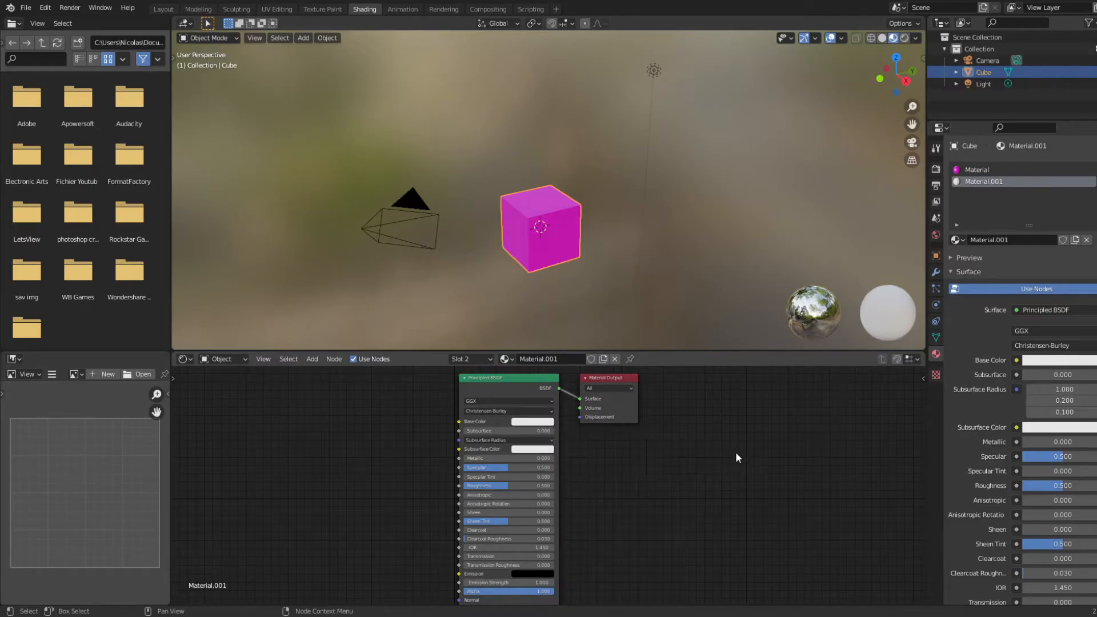
middle_drag(601, 433, 680, 474)
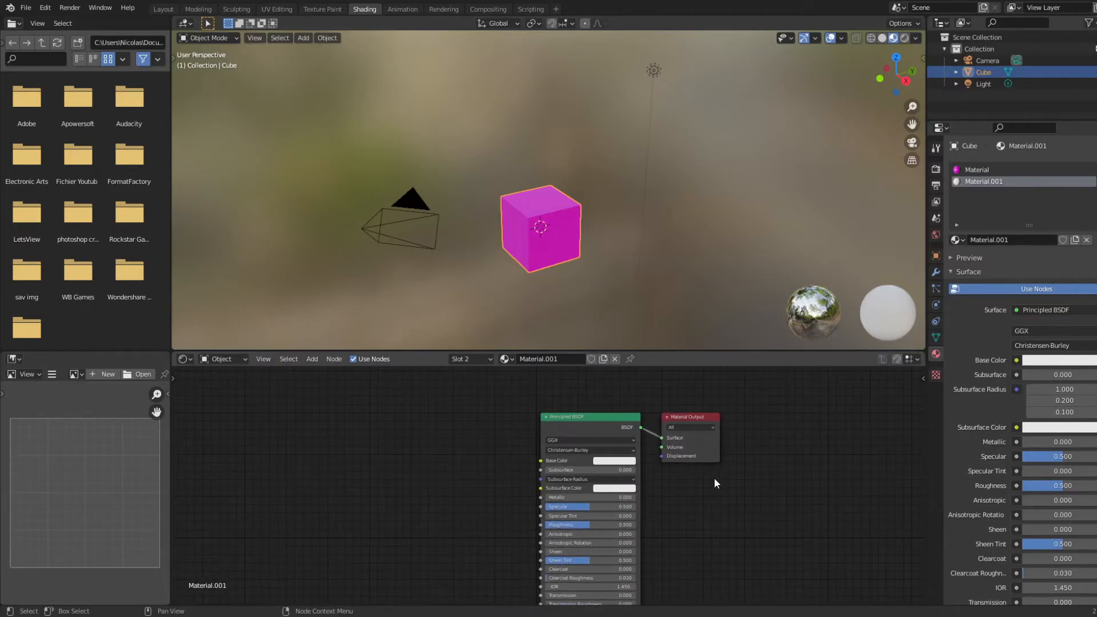
Step: Add a MixRGB node to Material.001 and place it to the left of the Principled BSDF node
click(313, 359)
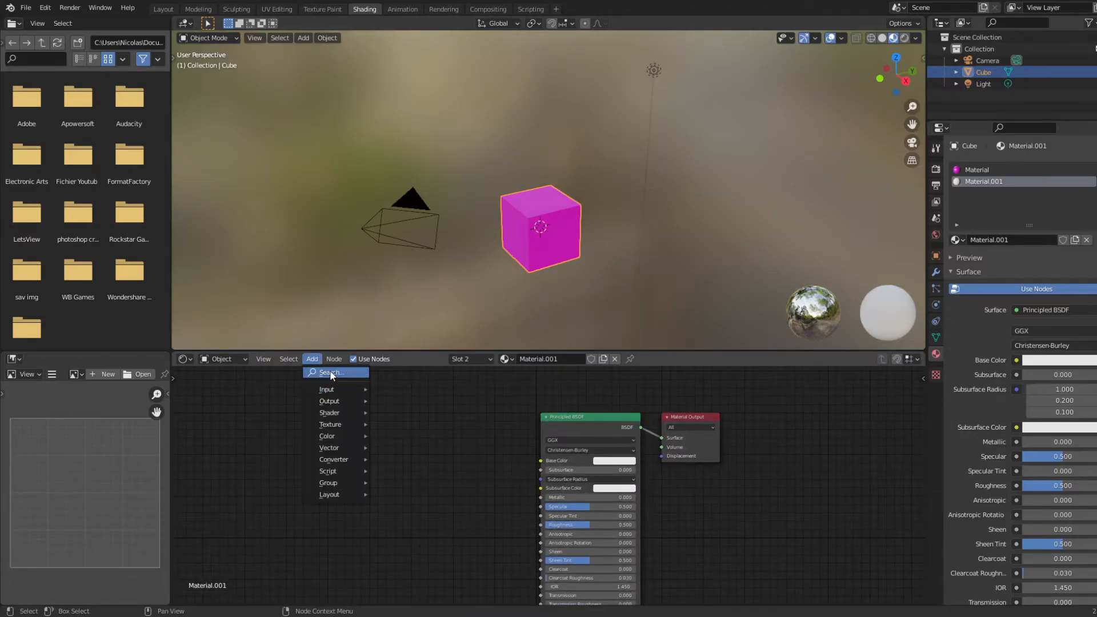
click(334, 372)
text(mix)
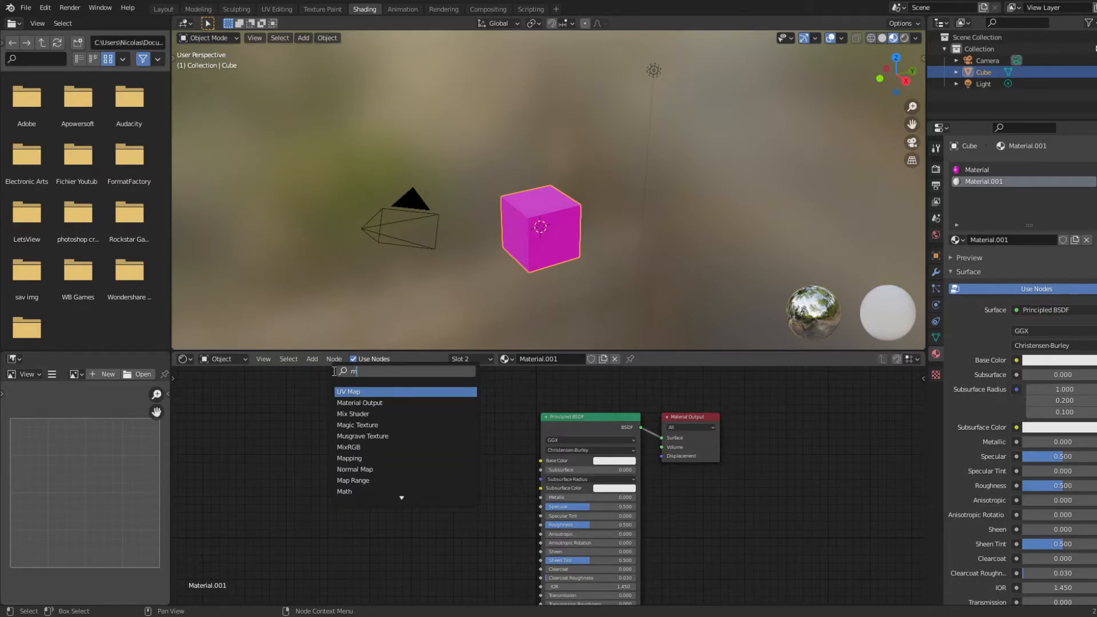
key(Return)
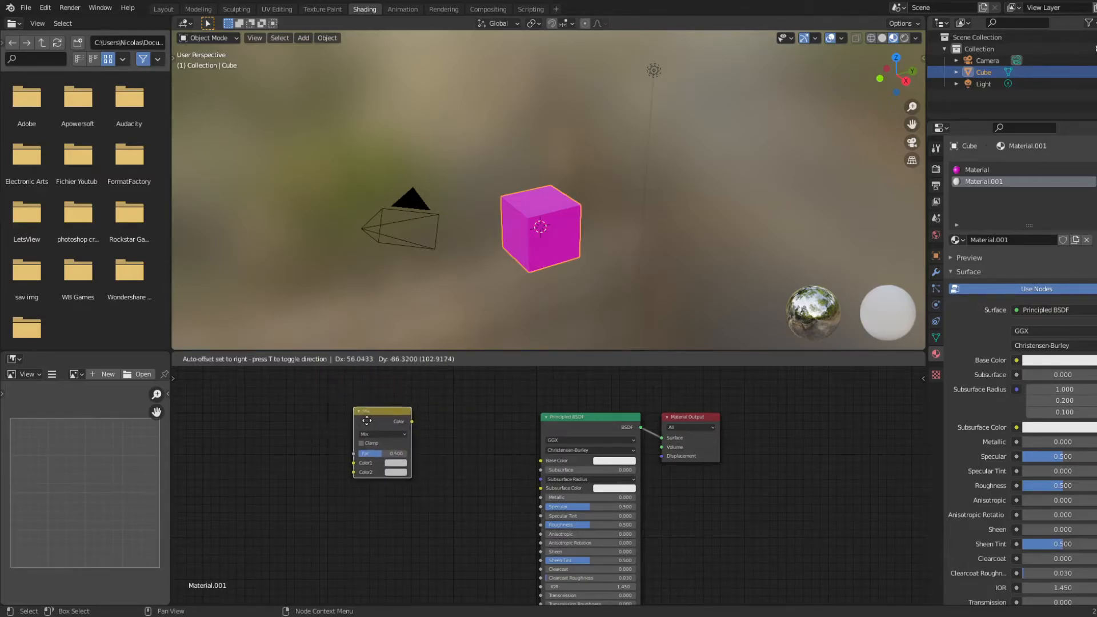
click(366, 432)
Step: Add an Image Texture node to Material.001 and place it to the left of the Mix node
click(306, 359)
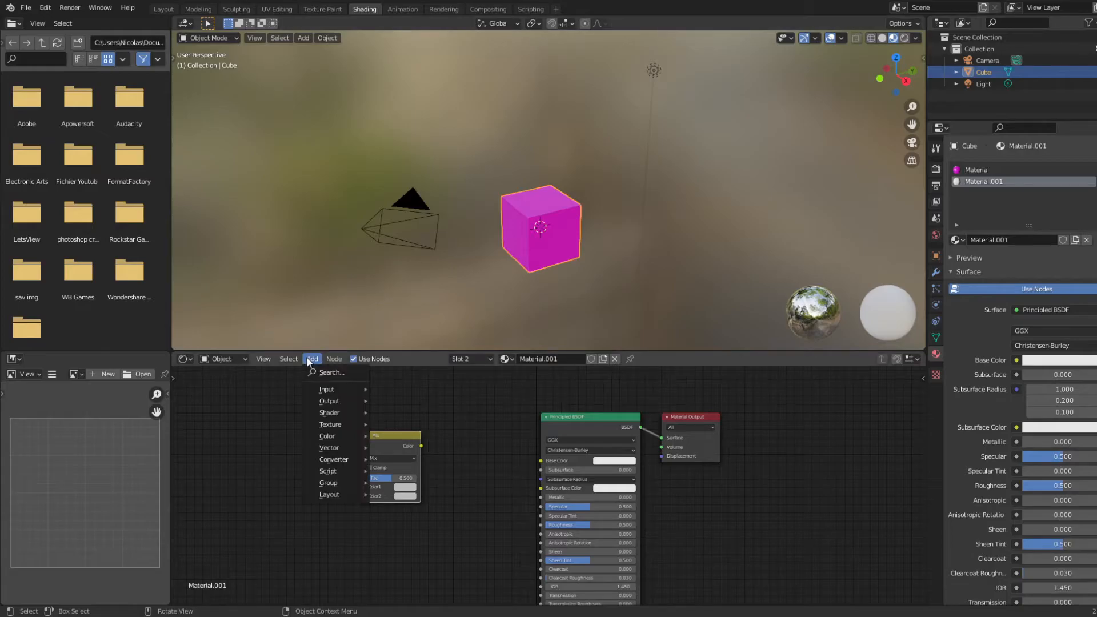
click(335, 371)
text(r)
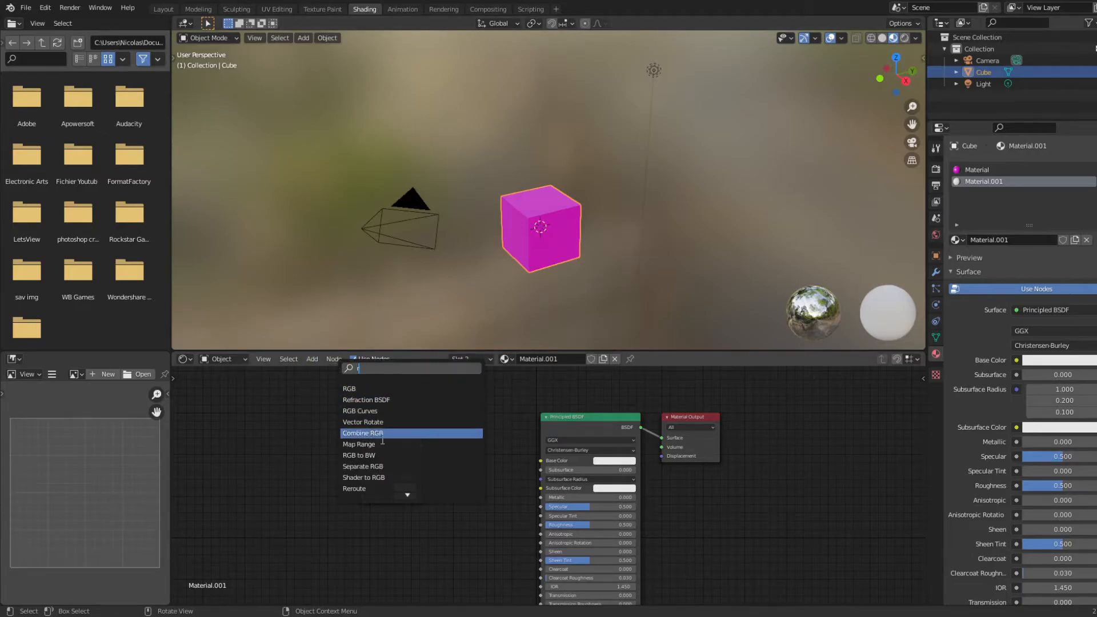
text(e)
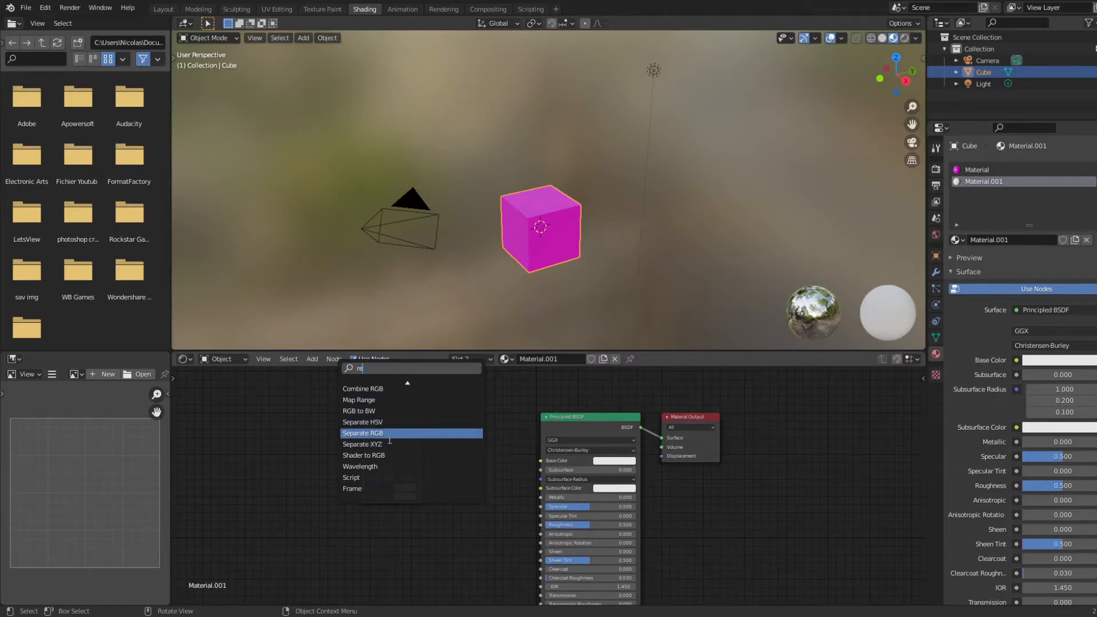
key(BackSpace)
key(BackSpace)
text(te)
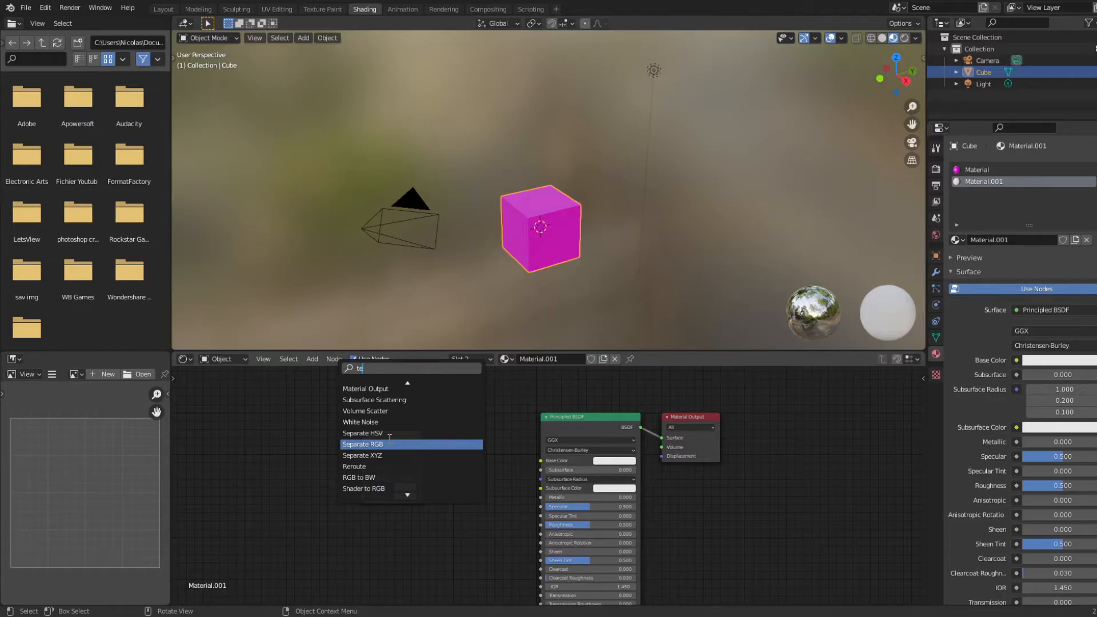
text(x)
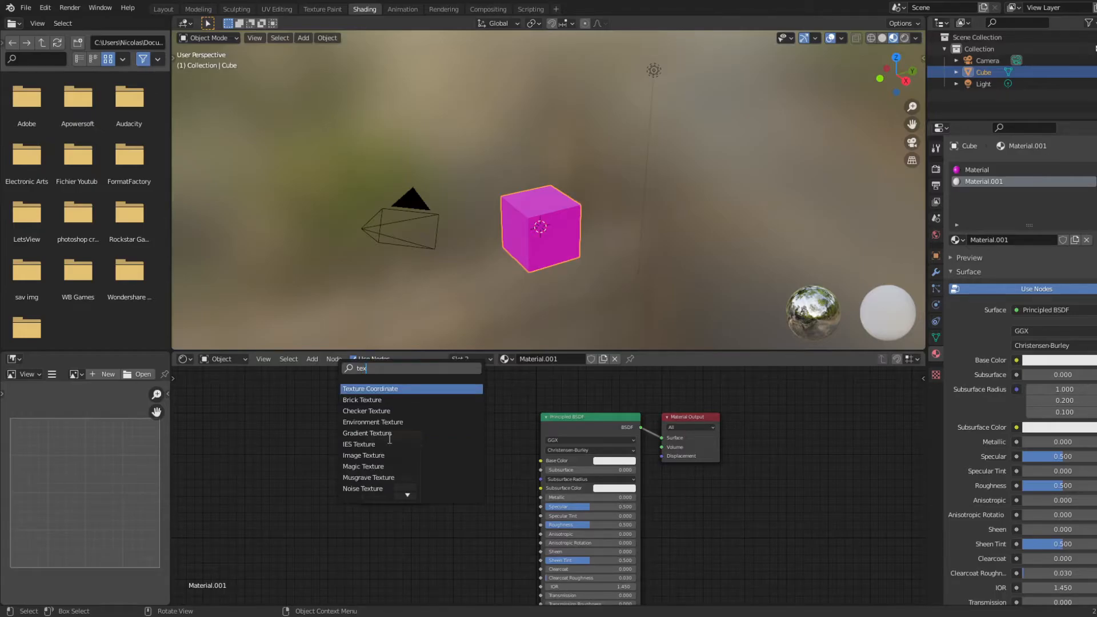
key(Down)
key(Down)
key(Down)
key(Down)
key(Down)
key(Down)
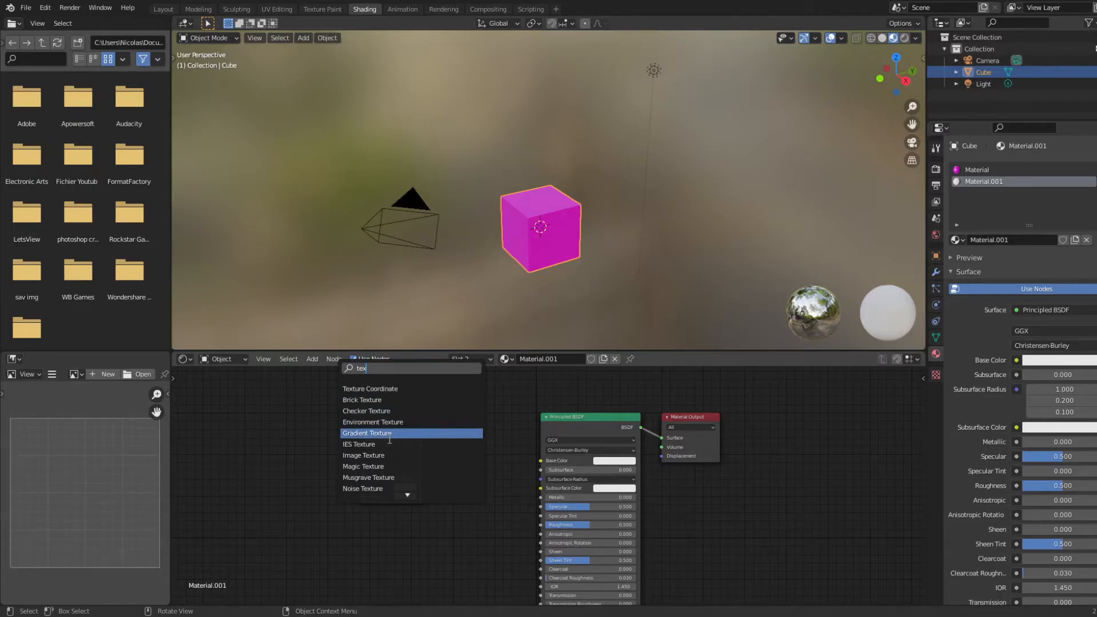
key(Return)
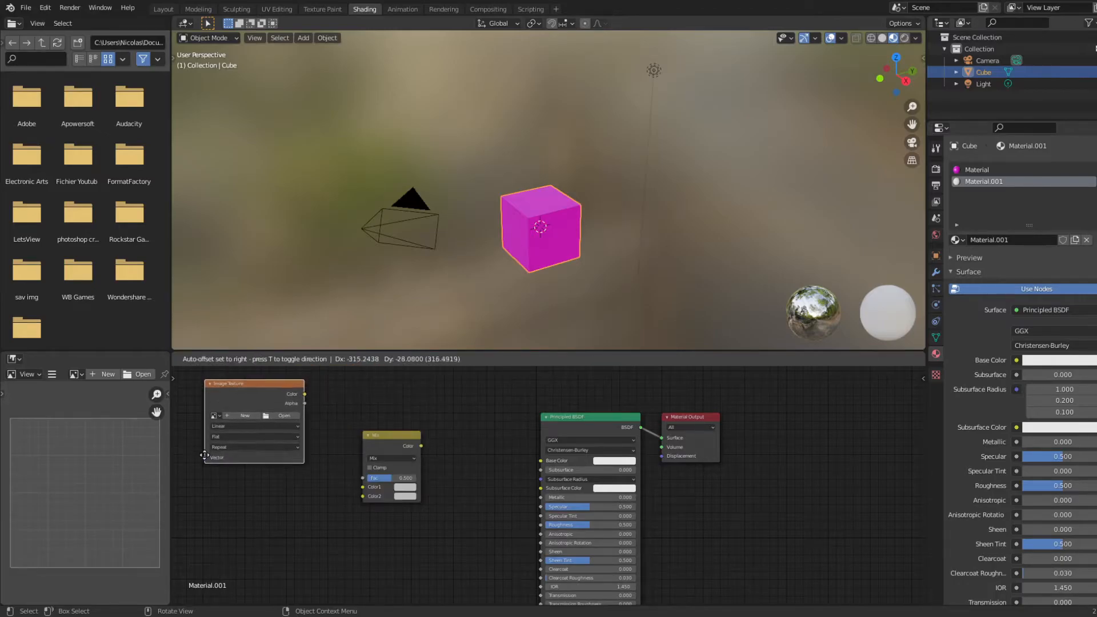
click(255, 500)
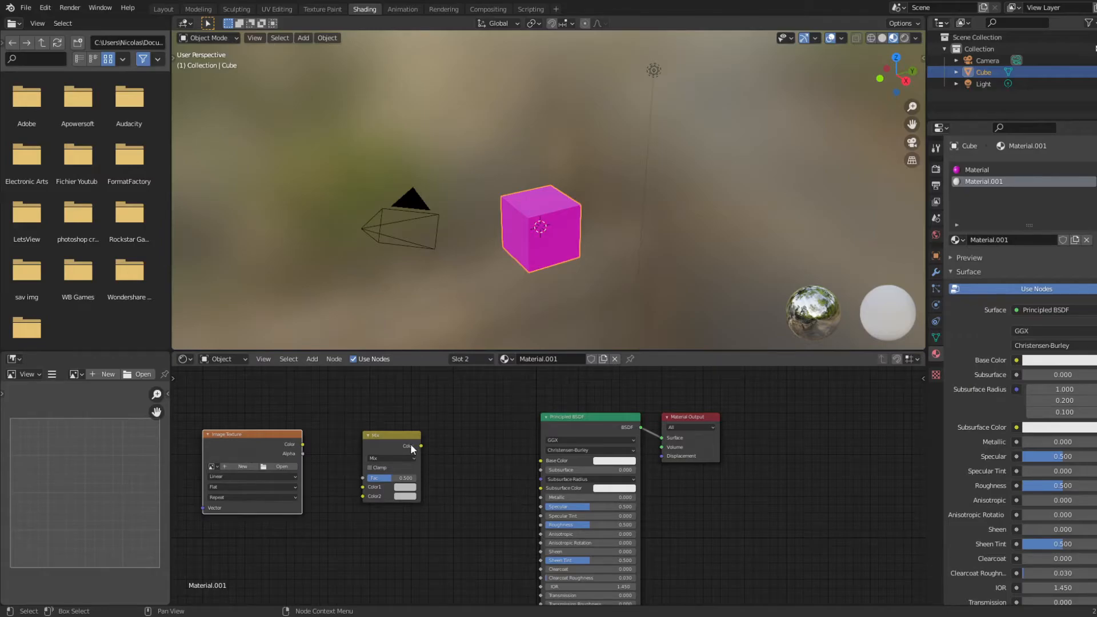
Step: Delete the Principled BSDF node and set the Mix node's Color1 to the magenta sampled from the first material's preview
drag(581, 422, 576, 428)
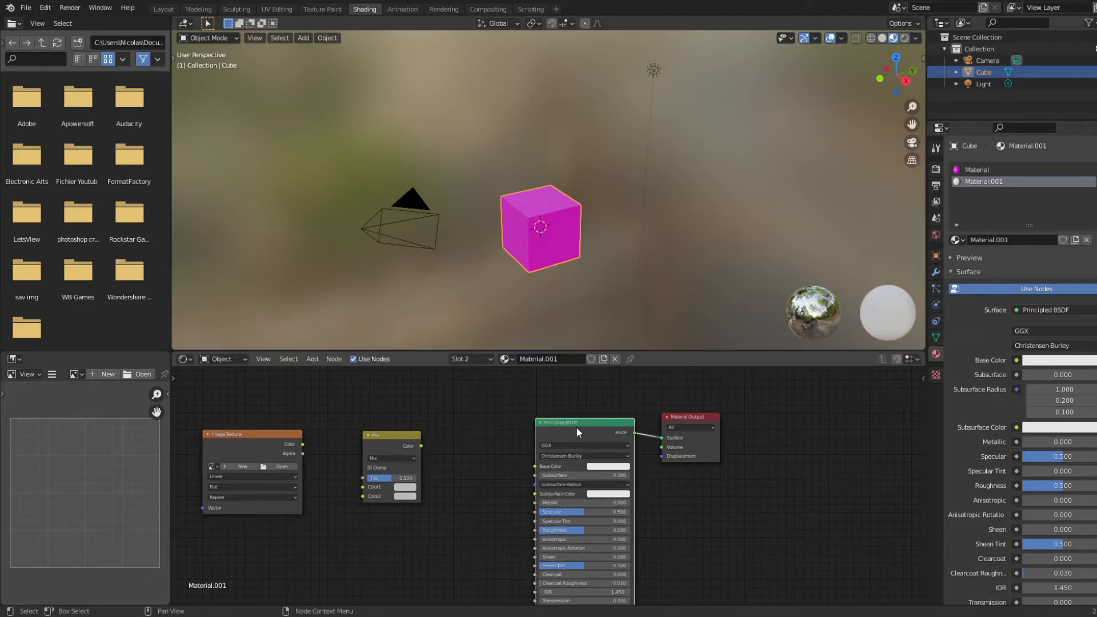
key(x)
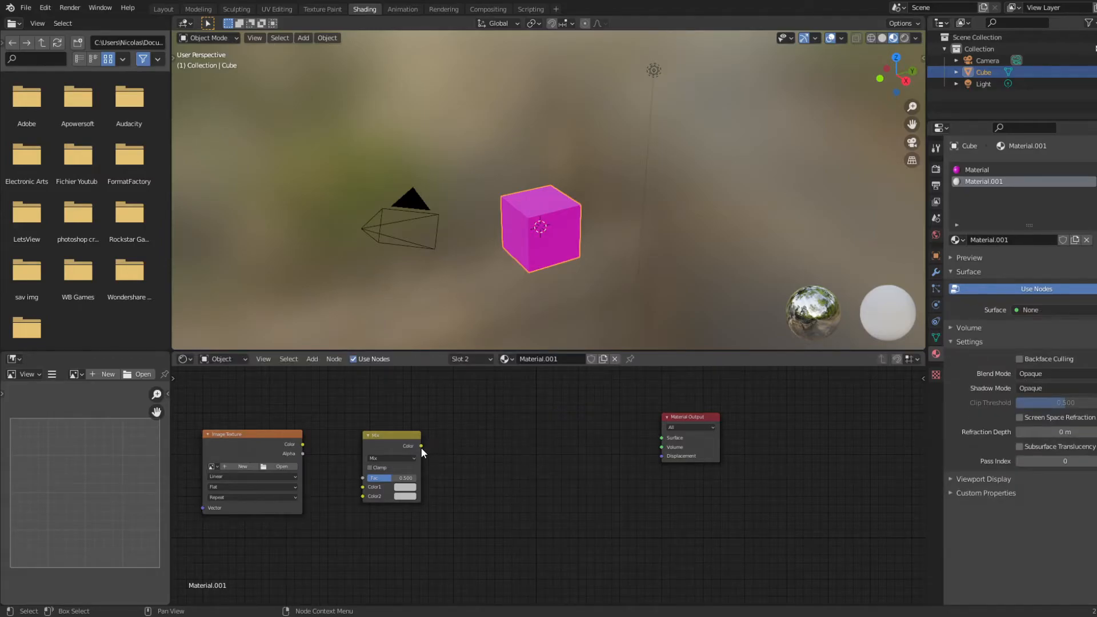
click(406, 488)
click(464, 450)
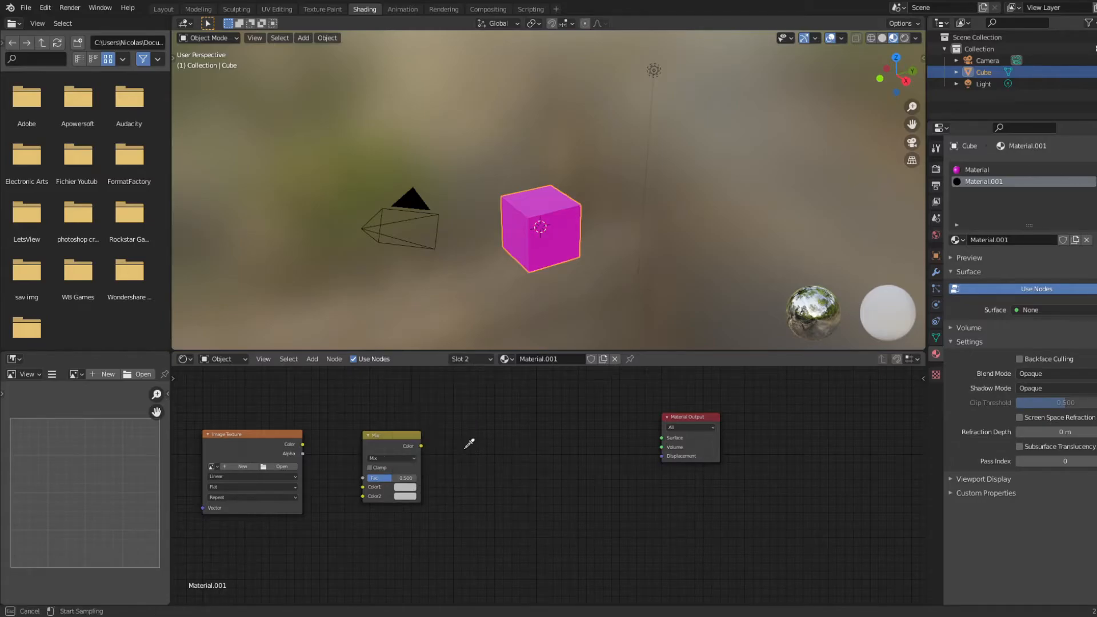
click(959, 169)
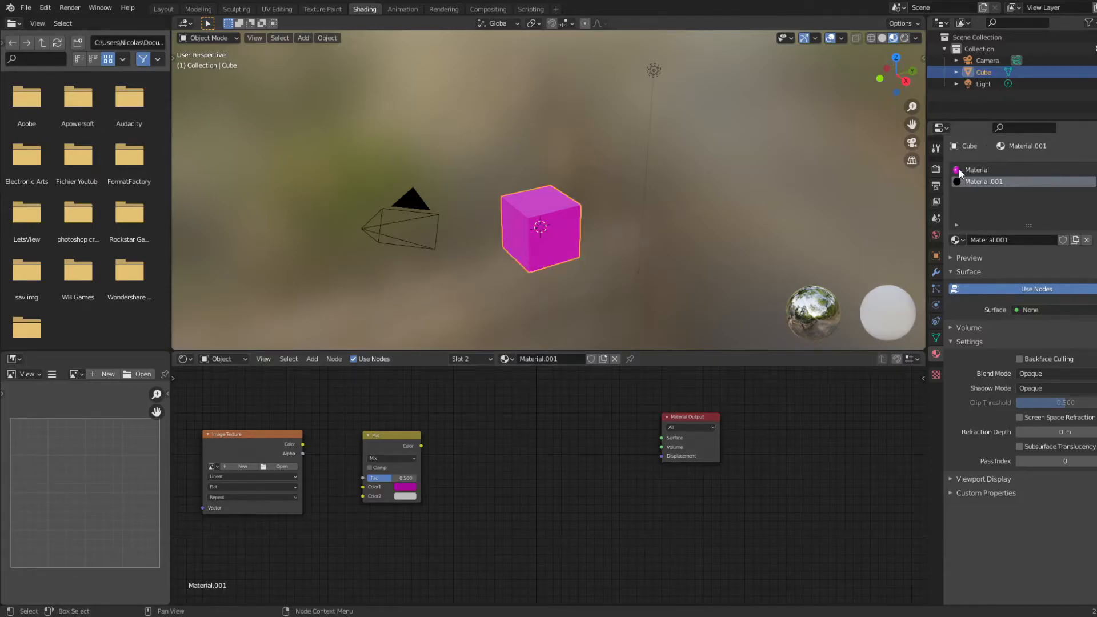
click(404, 489)
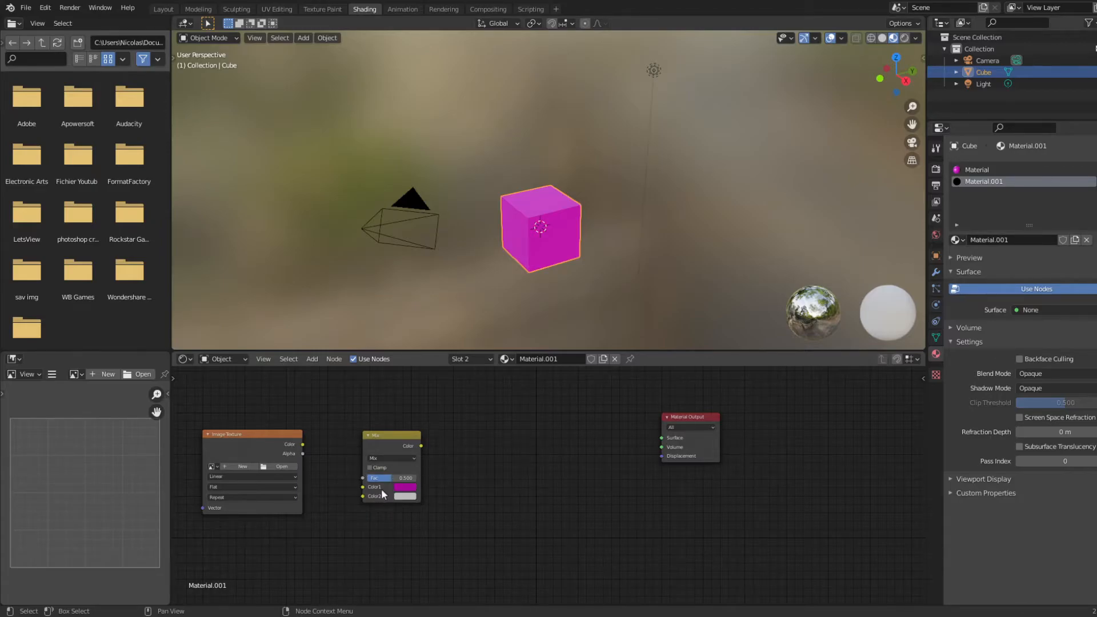
Step: Load logo.png in the Image Texture, wiring its Color to Color2, its Alpha to Fac, and the Mix output to the Material Output's Surface
mouse_move(303, 443)
mouse_down()
mouse_move(320, 441)
mouse_move(371, 489)
mouse_move(305, 453)
mouse_up()
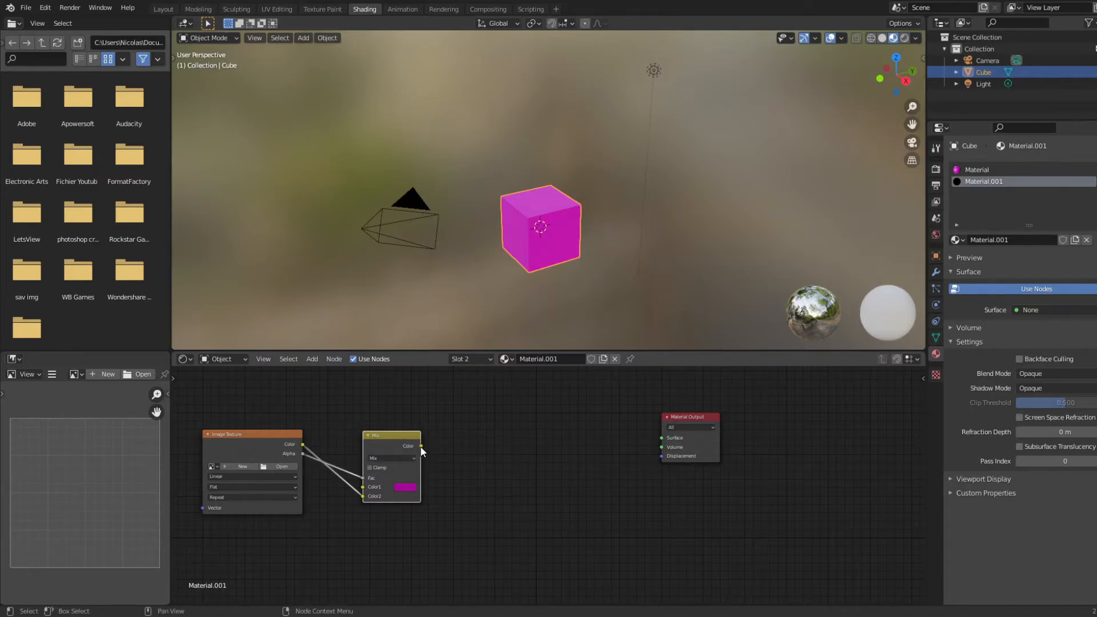
drag(421, 446, 663, 437)
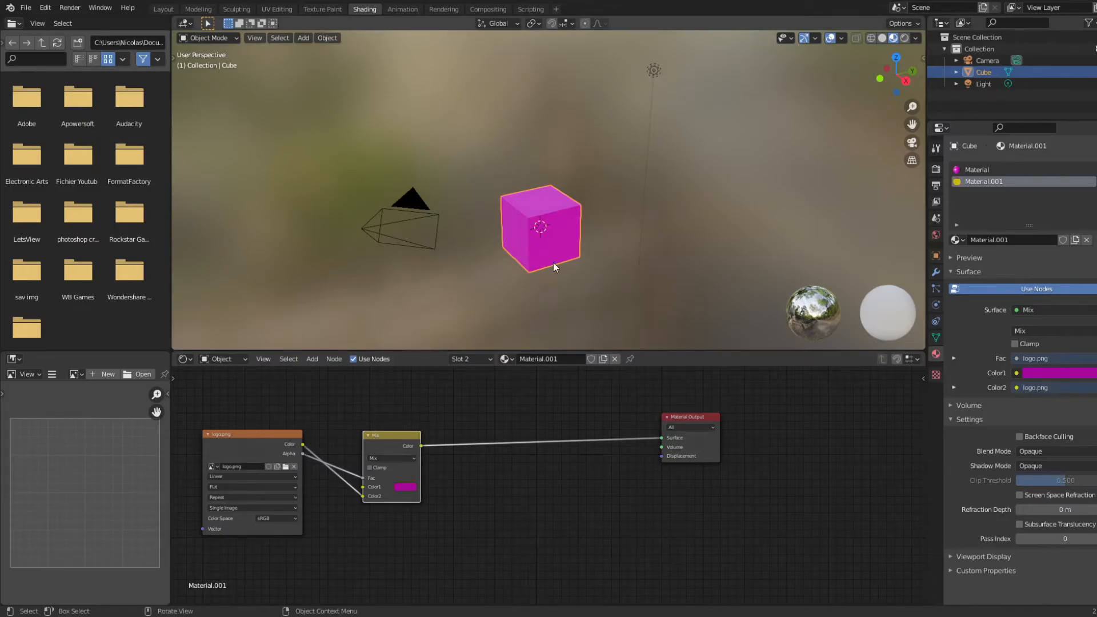
Step: Enter Edit Mode on the cube with face selection and select the side face facing the view
middle_drag(645, 224, 602, 204)
mouse_move(537, 249)
middle_down()
mouse_move(540, 192)
mouse_move(537, 252)
middle_up()
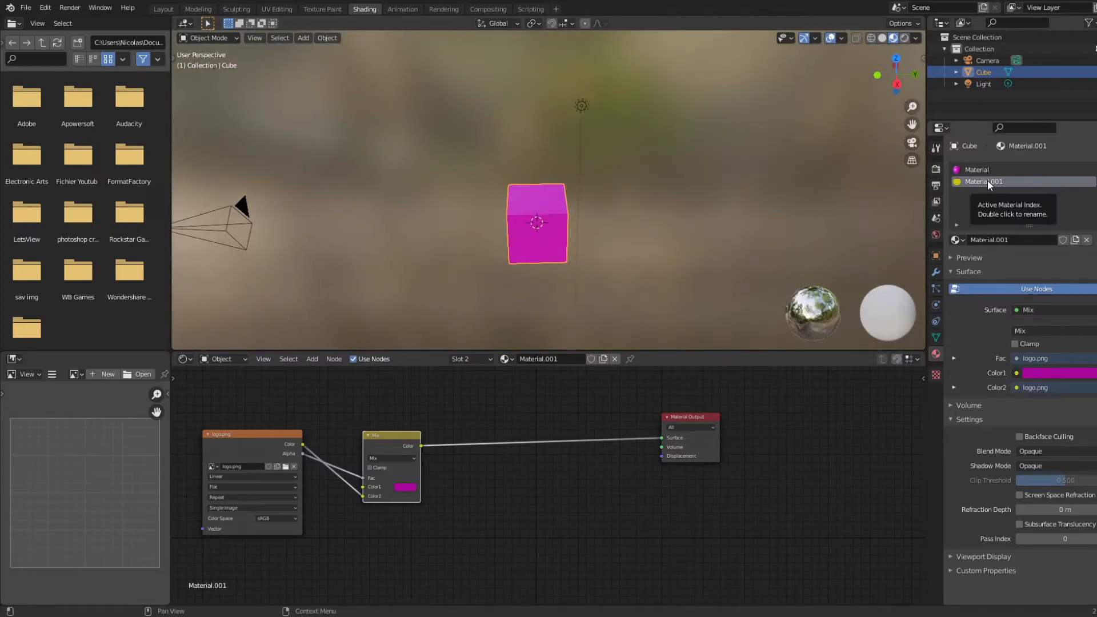
middle_drag(472, 235, 496, 194)
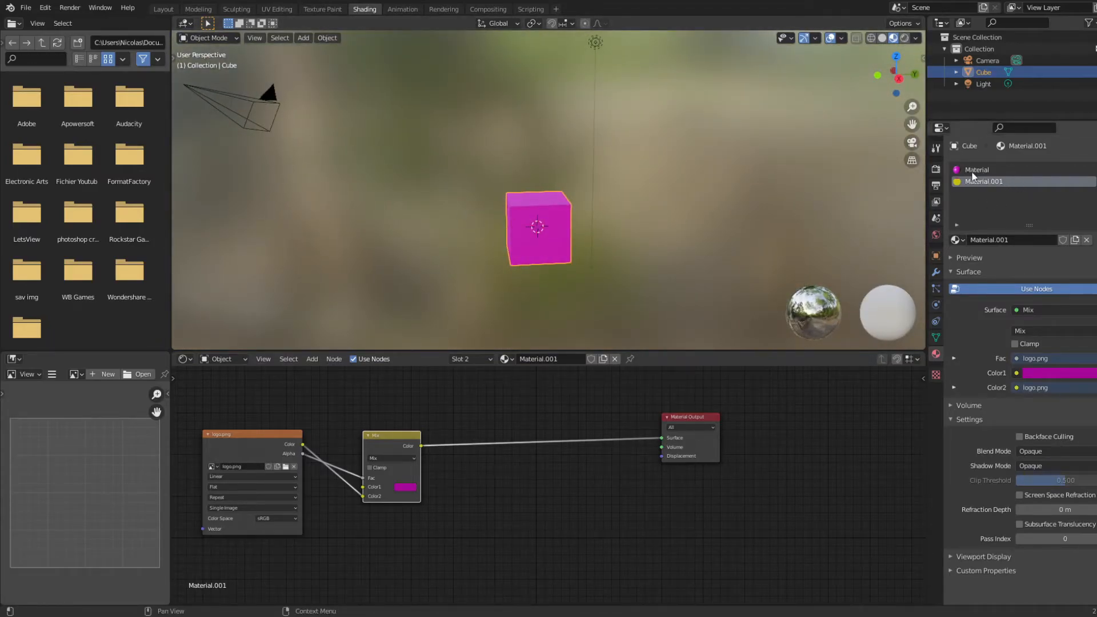
middle_drag(519, 223, 646, 227)
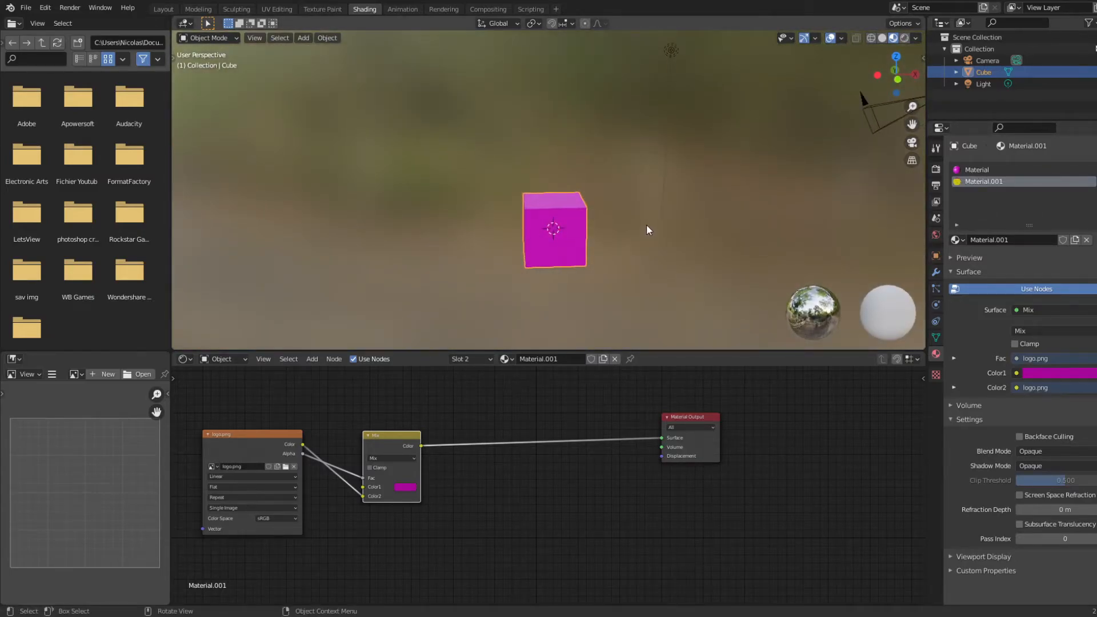
key(Tab)
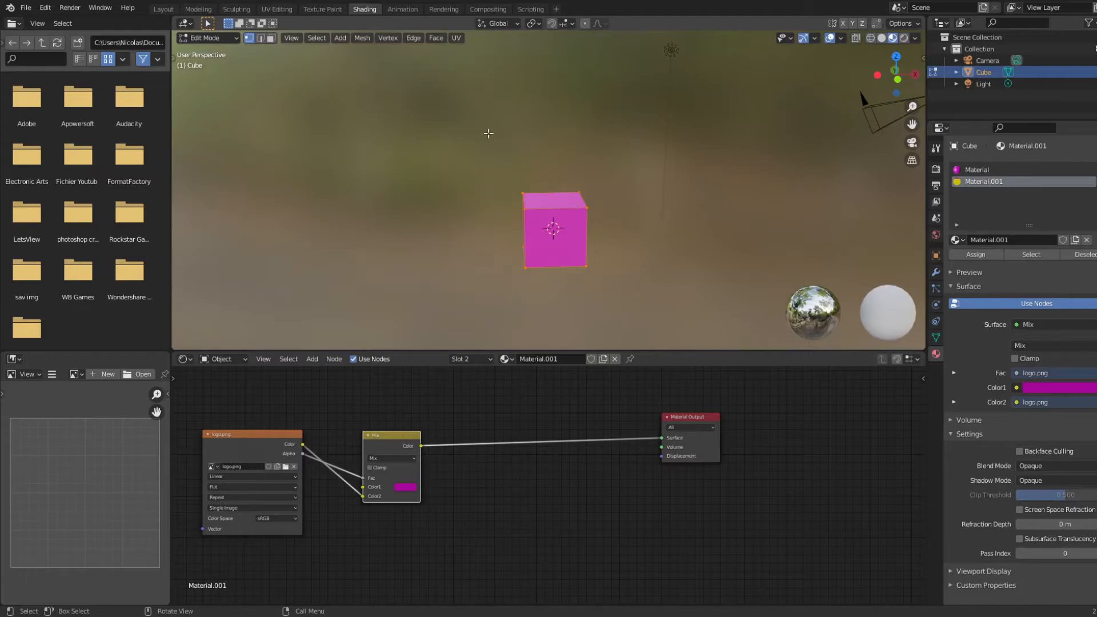
click(271, 39)
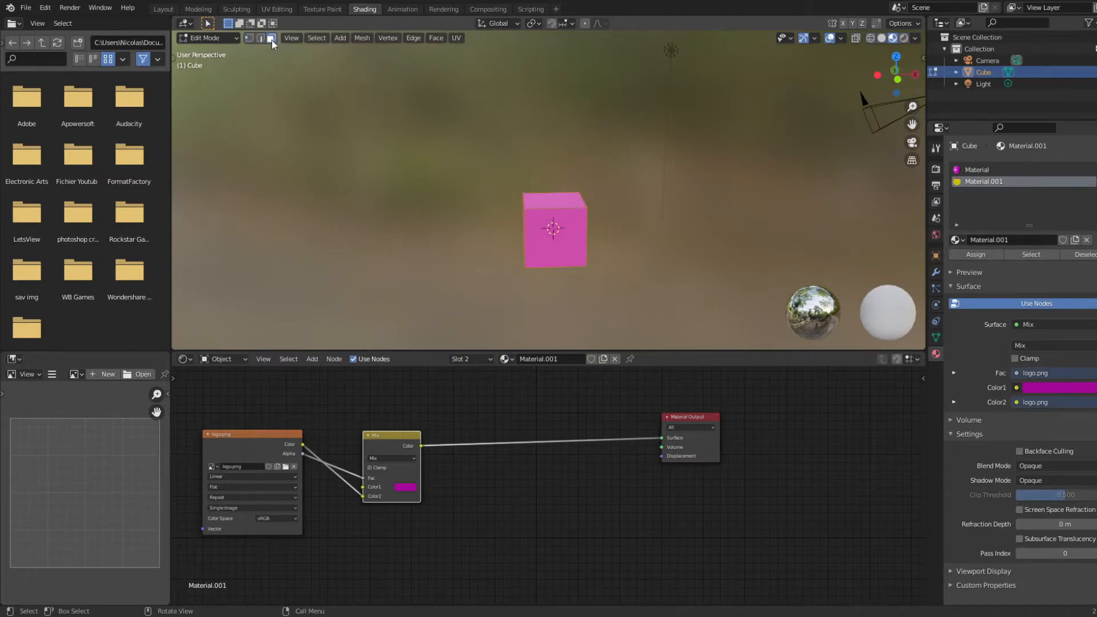
click(575, 240)
middle_drag(662, 240, 653, 225)
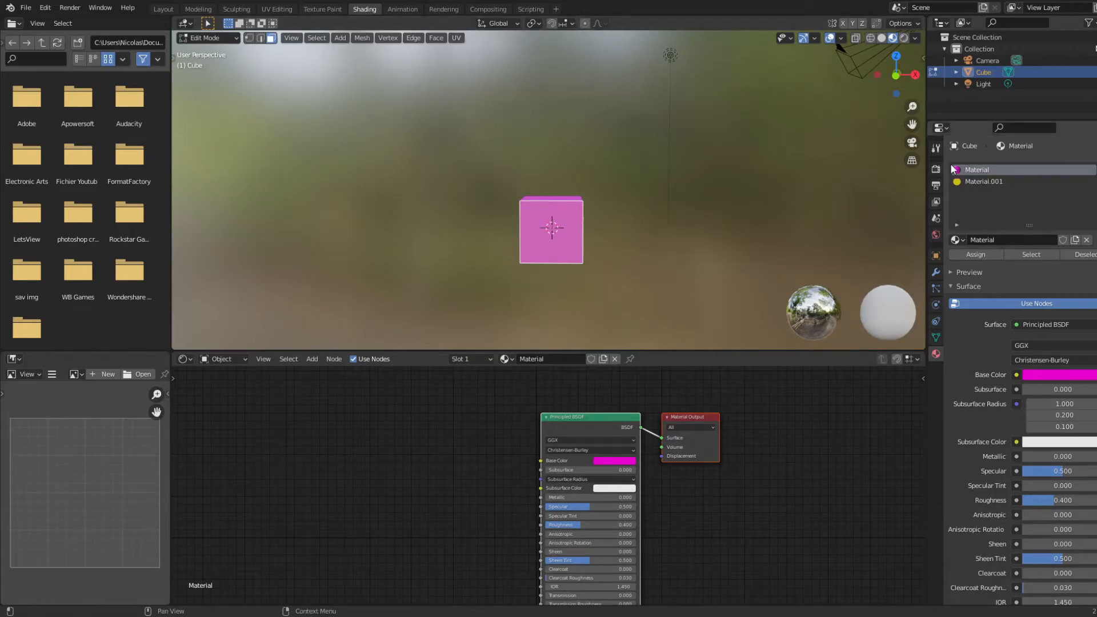
Step: Assign Material.001 to the selected cube face
click(982, 181)
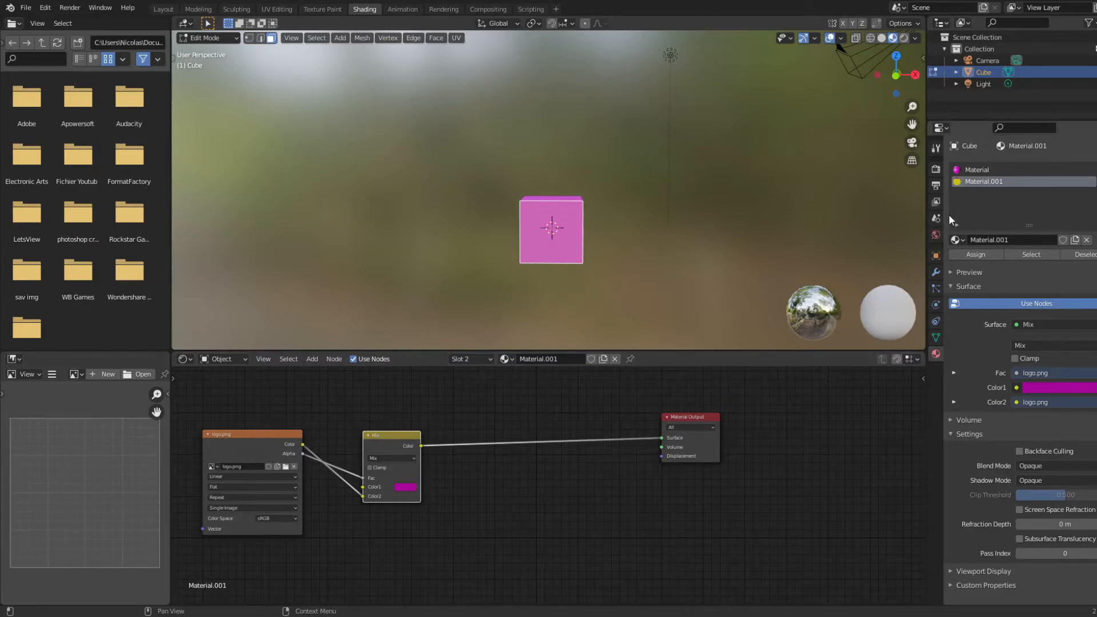
click(963, 254)
mouse_move(662, 237)
middle_down()
mouse_move(652, 217)
mouse_move(669, 168)
mouse_move(671, 237)
mouse_move(657, 238)
middle_up()
middle_drag(480, 177, 612, 191)
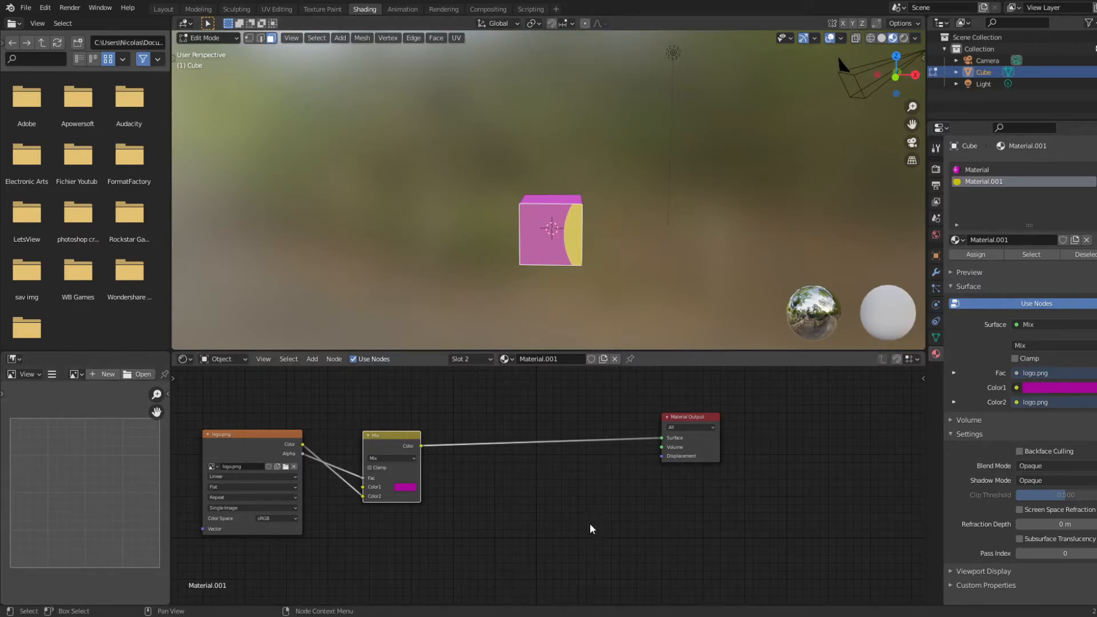
Step: Switch to the UV Editing workspace, show the cube's material properties with Material.001 active, and display the viewport in Material Preview
click(277, 9)
drag(95, 158, 438, 349)
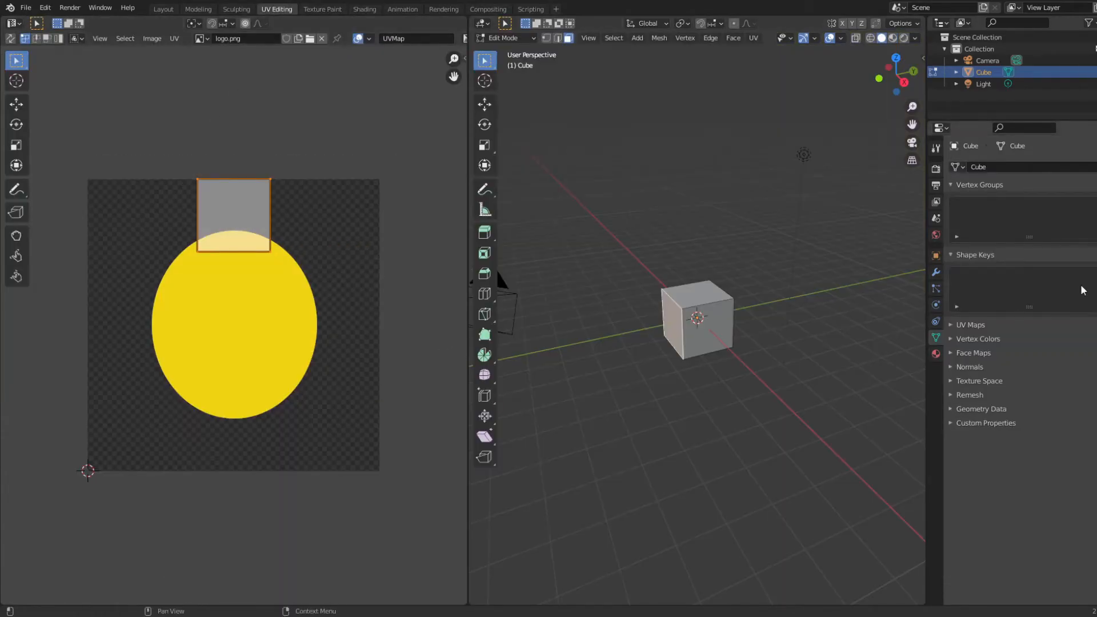
click(935, 354)
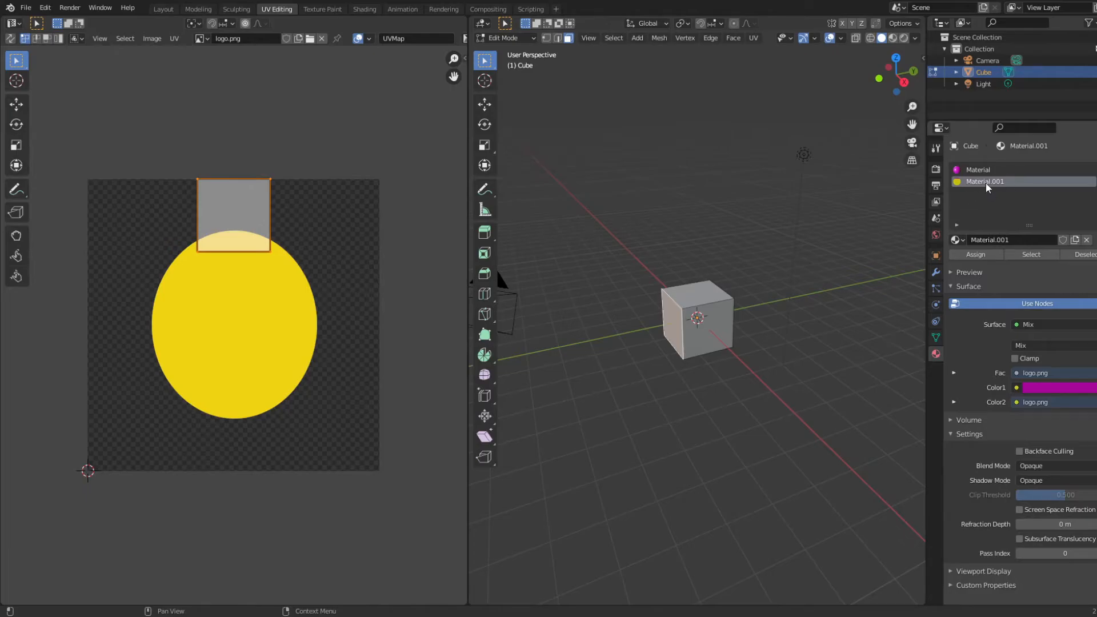
click(974, 174)
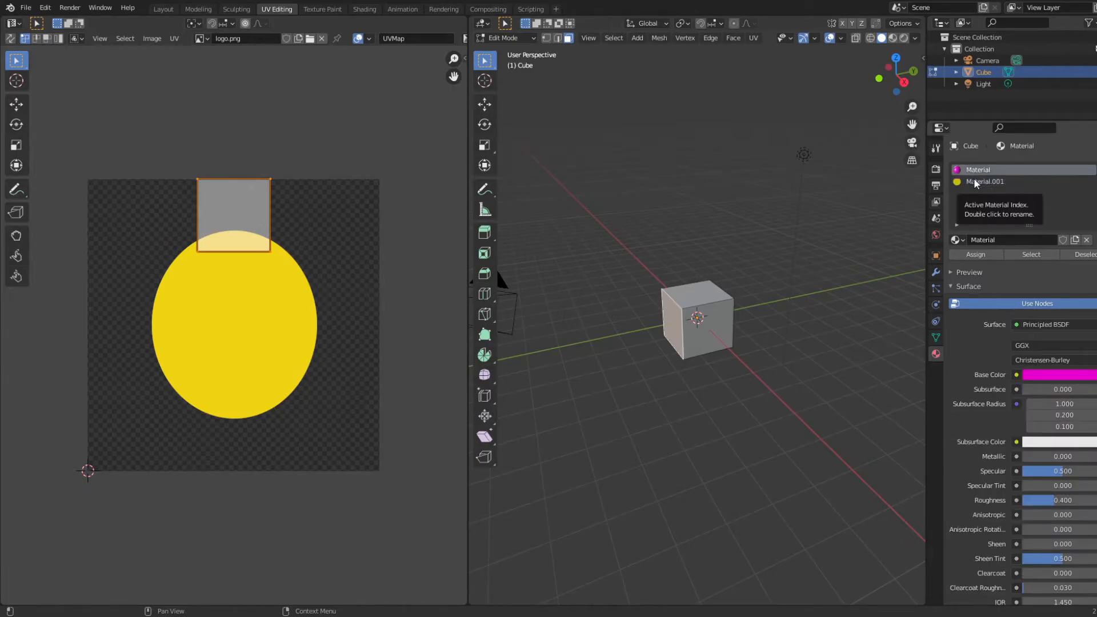
click(974, 179)
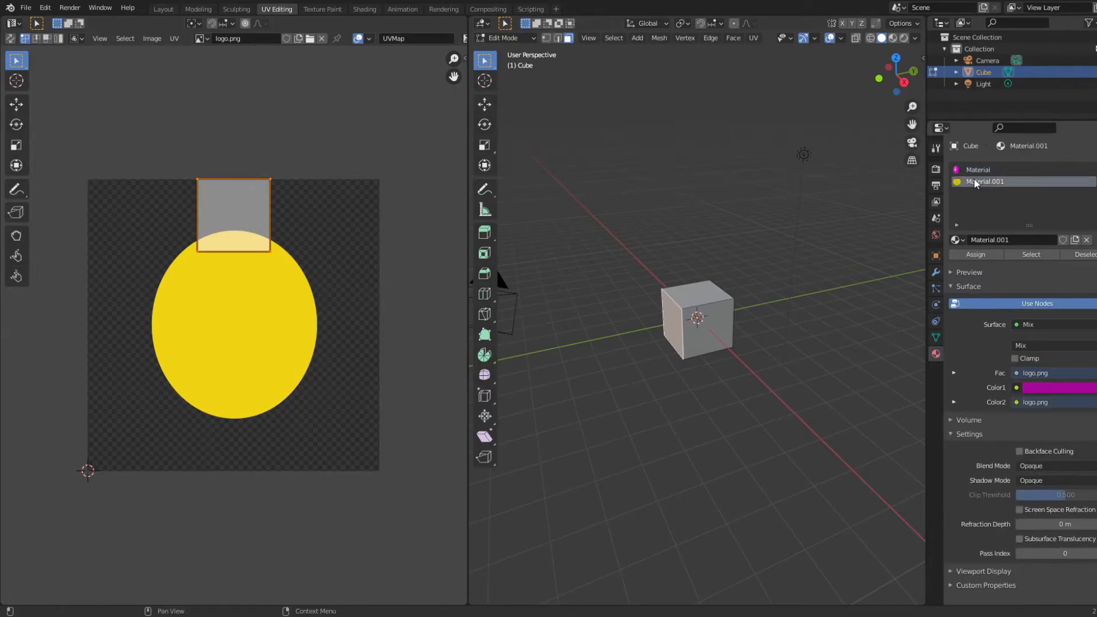
click(893, 38)
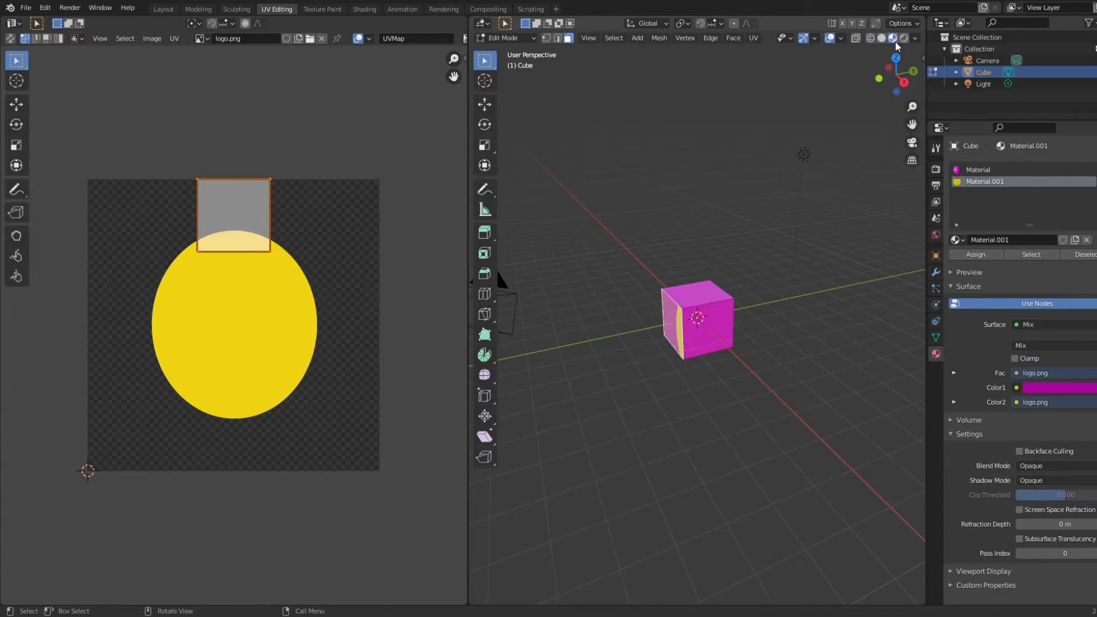
middle_drag(740, 307, 814, 304)
Step: Scale the face's UV square up about 3.3 times and move it so it surrounds the yellow circle of logo.png
drag(169, 149, 348, 283)
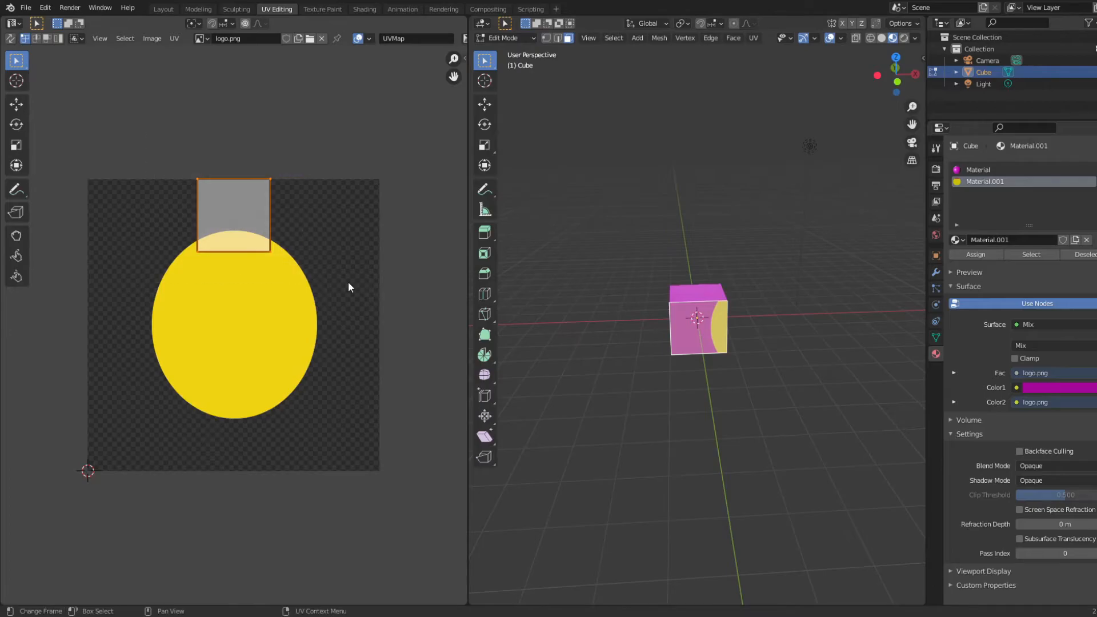
key(s)
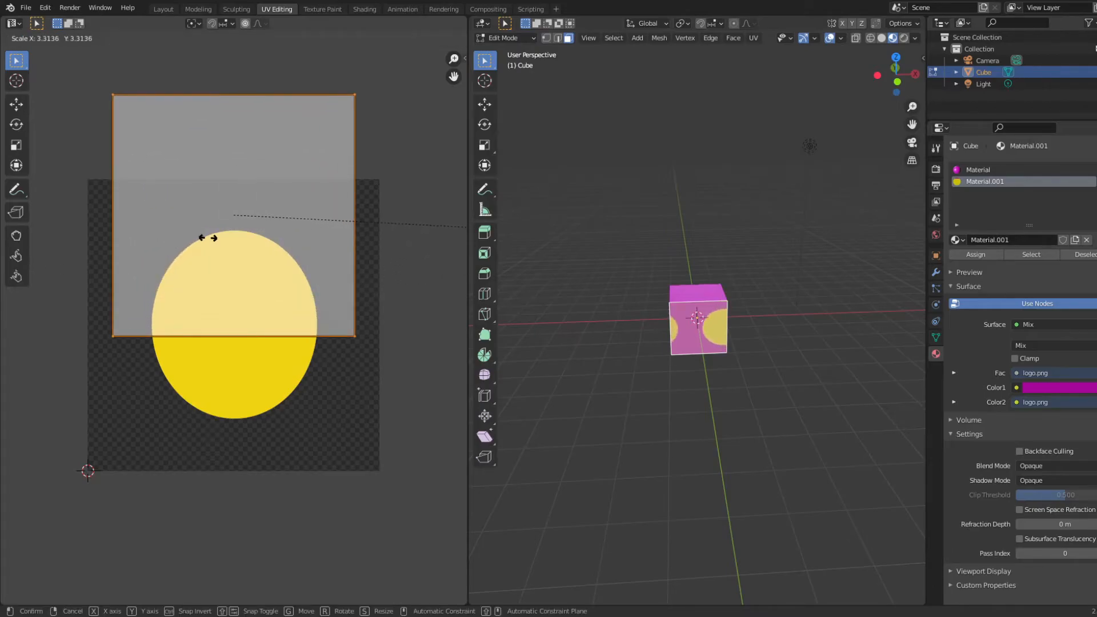
click(214, 235)
key(g)
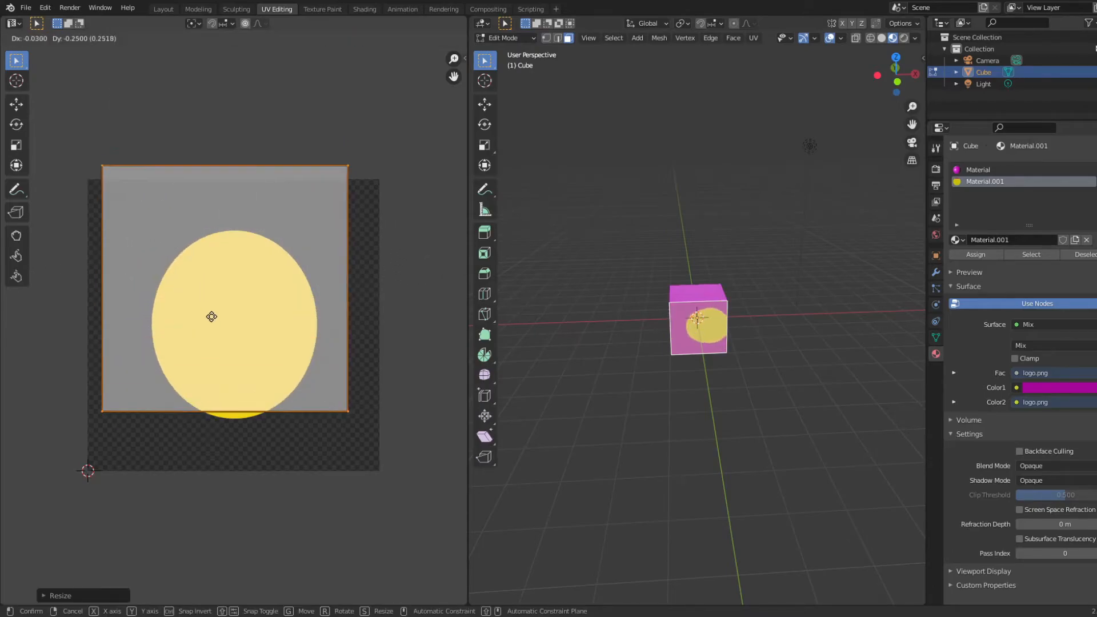
click(218, 338)
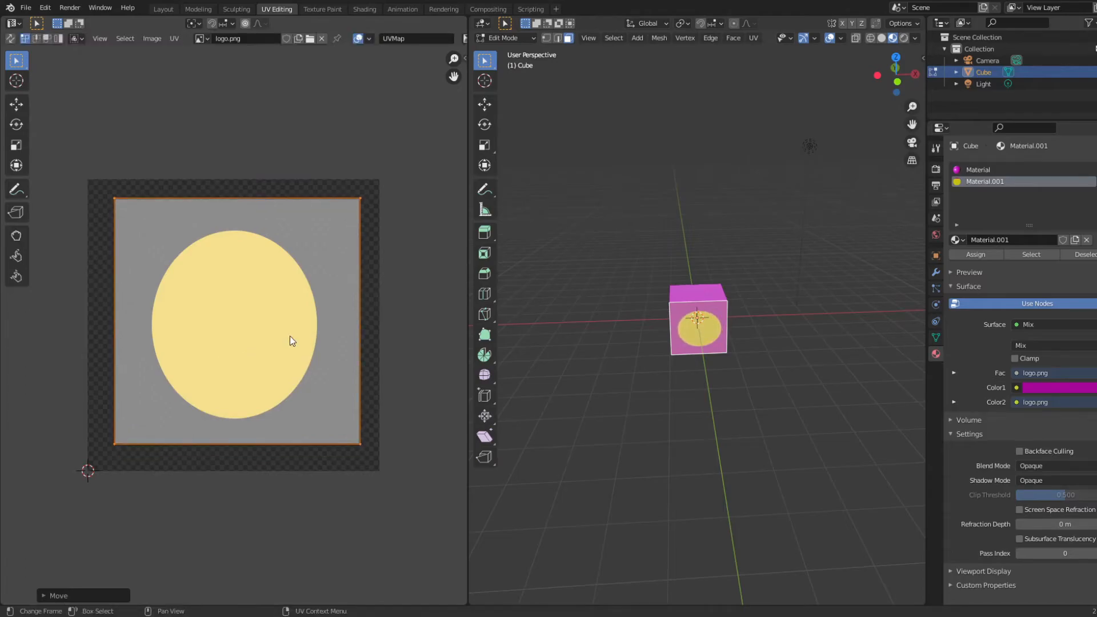
Step: Deselect the face, inspect the logo on the cube, and return to the Shading workspace in Object Mode
click(712, 399)
middle_drag(712, 399, 546, 453)
alt+middle_drag(841, 433, 813, 429)
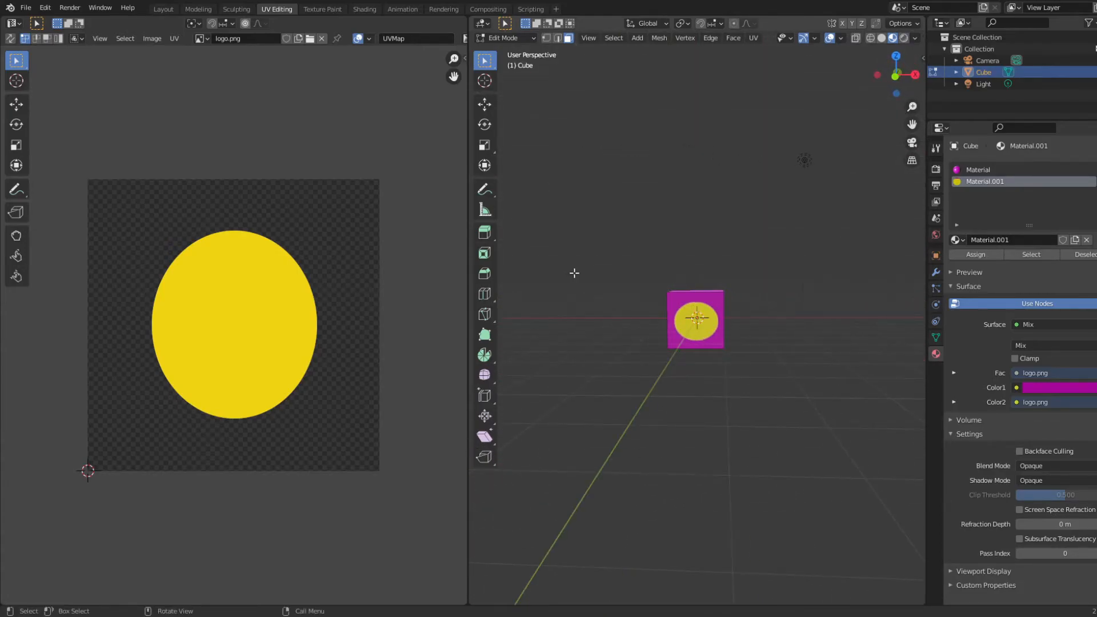
middle_drag(609, 225, 610, 258)
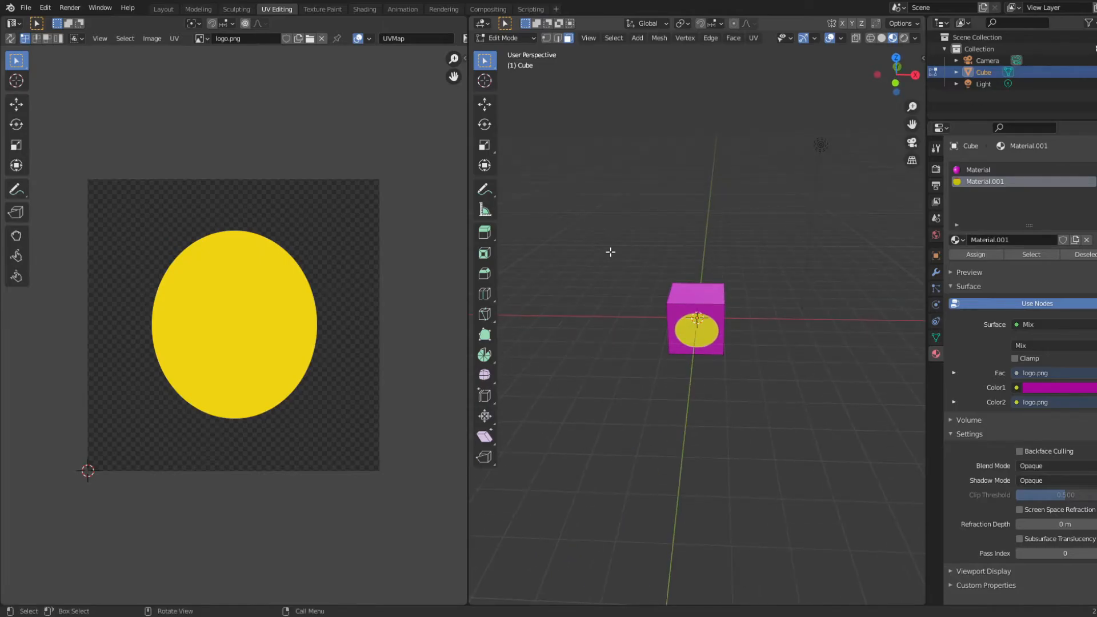
click(366, 10)
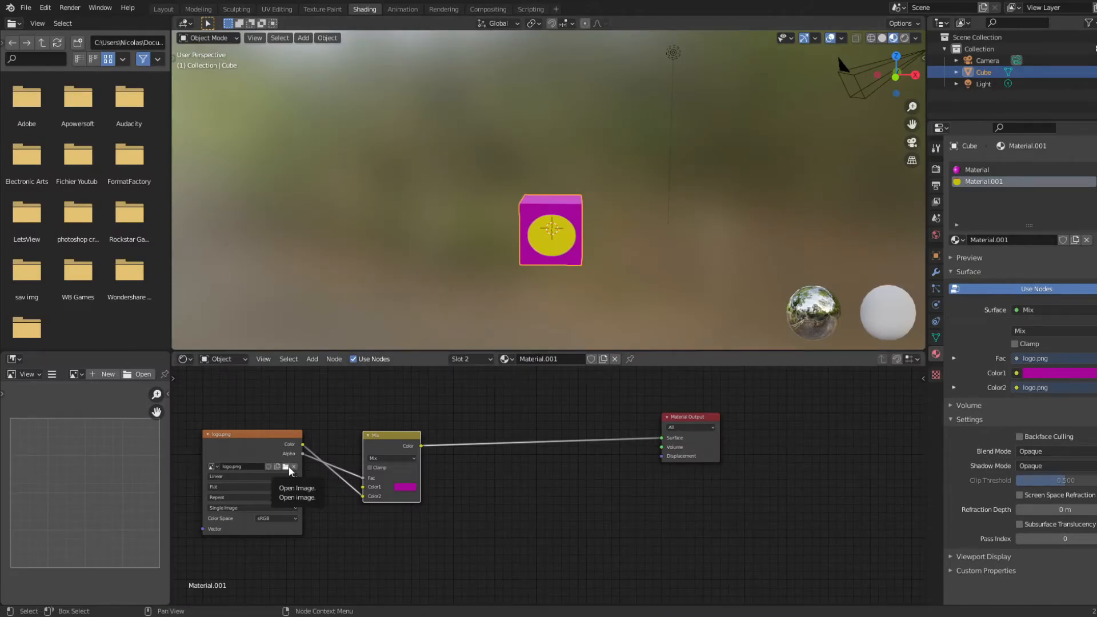
Step: Duplicate the logo.png texture node in Material.001, place the copy above it, and connect the copy's Color to the Mix node's Color1
drag(226, 449, 232, 499)
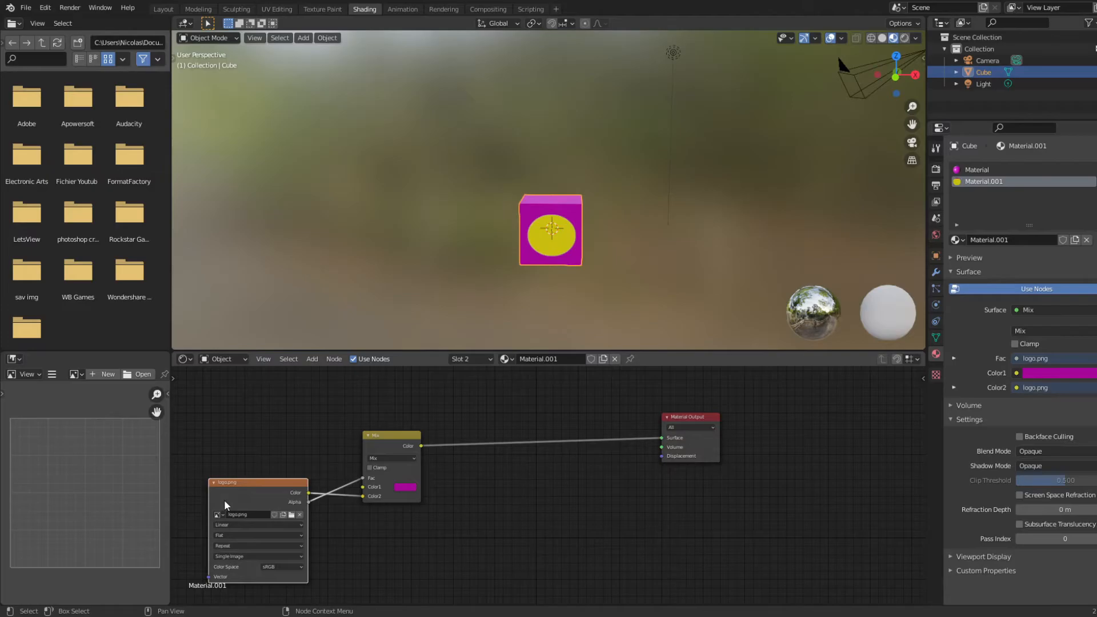
key(ctrl+v)
drag(240, 503, 239, 389)
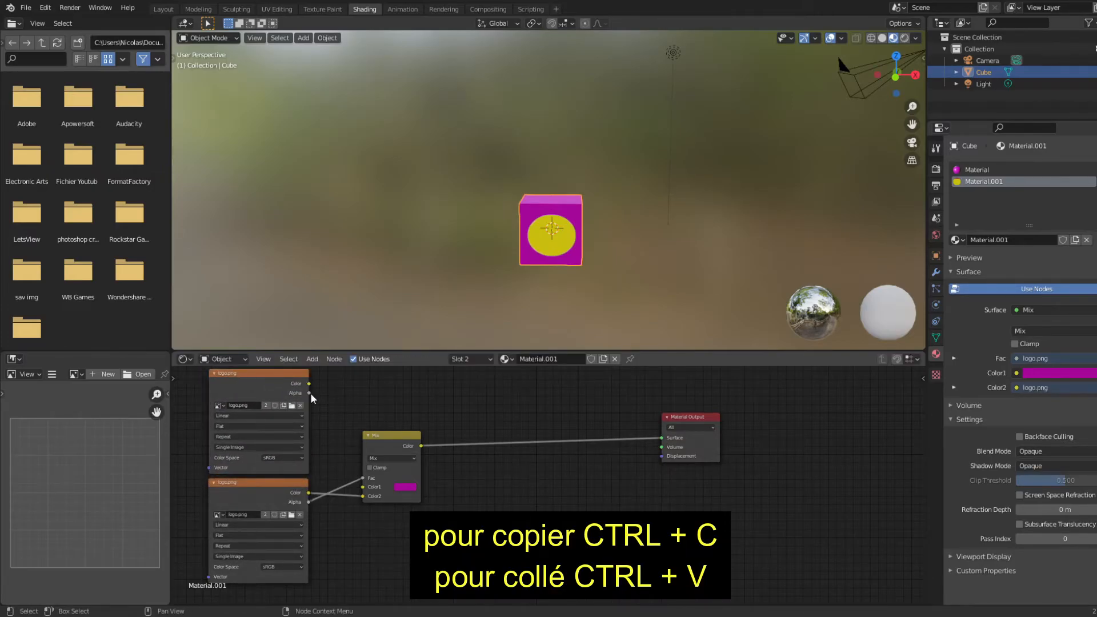
drag(308, 383, 370, 491)
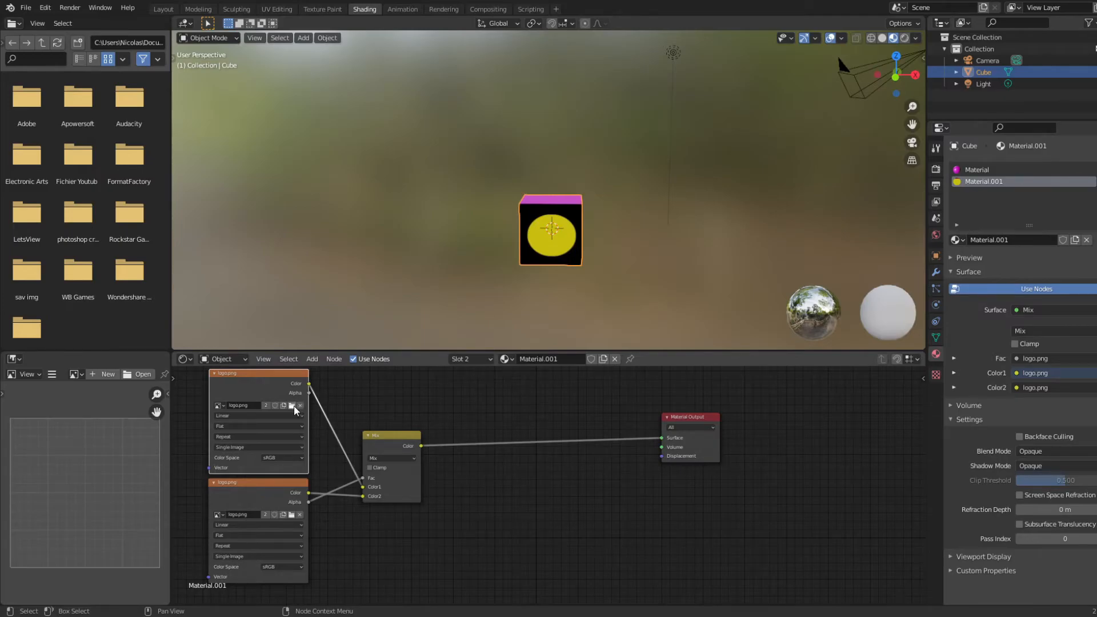
Step: Load mur.jpg into the duplicated texture node and check the brick background behind the logo on the cube
double_click(430, 202)
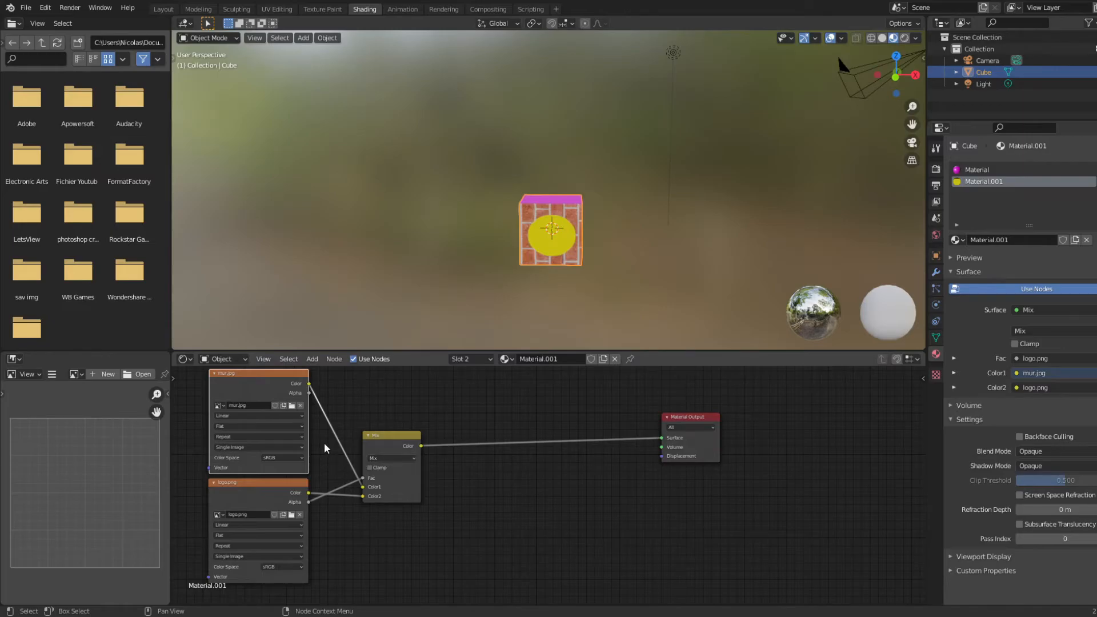
middle_drag(329, 450, 401, 464)
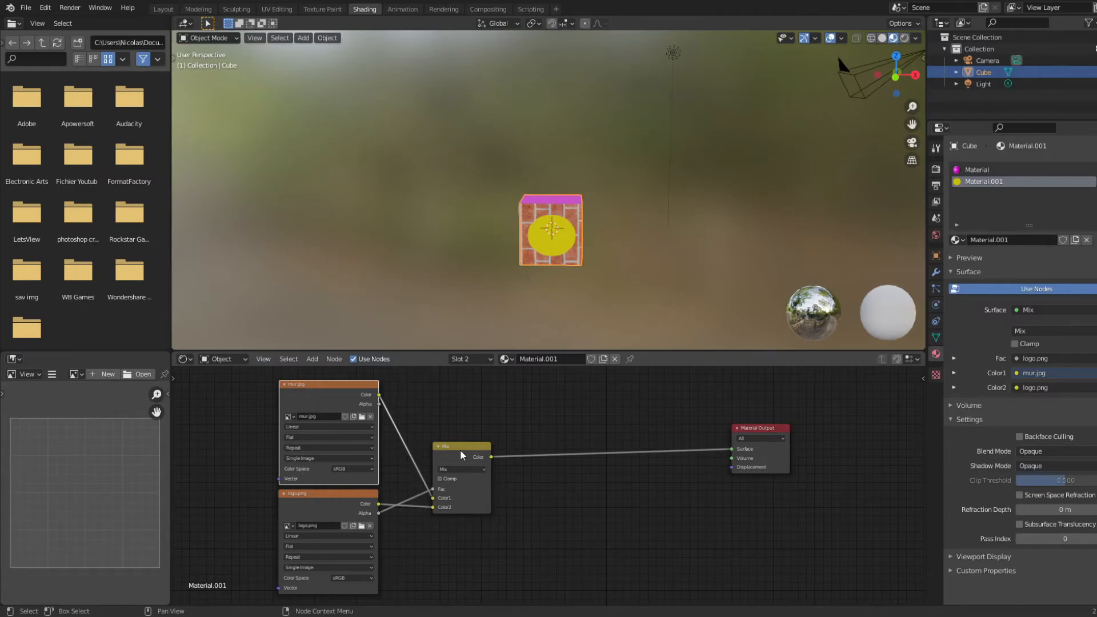
mouse_move(463, 257)
middle_down()
mouse_move(490, 212)
mouse_move(474, 244)
middle_up()
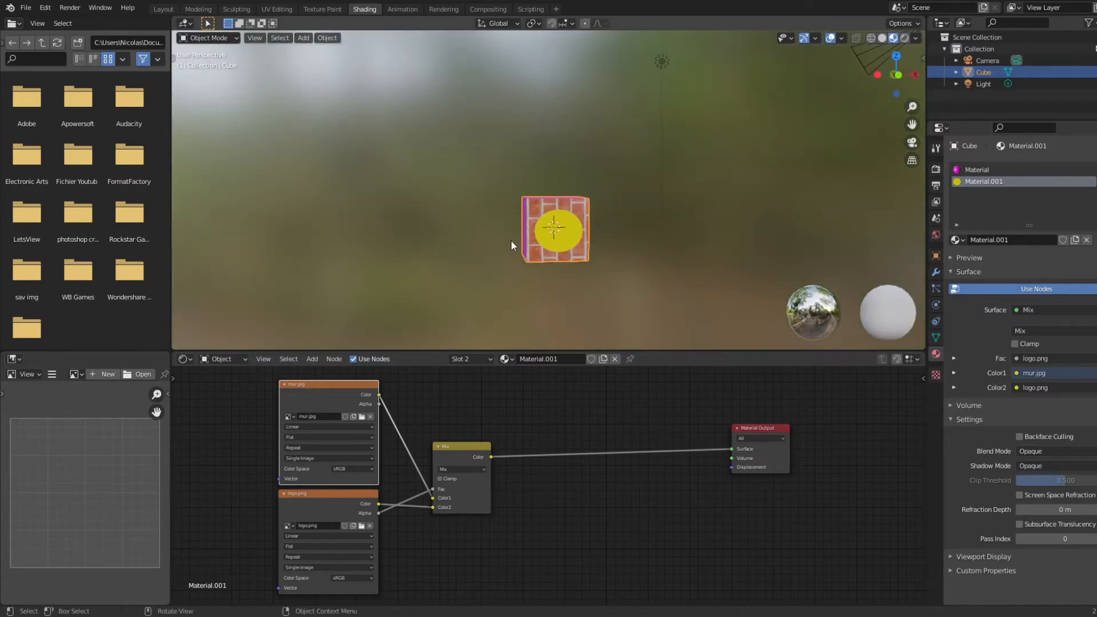
mouse_move(500, 245)
middle_down()
mouse_move(495, 259)
mouse_move(560, 226)
mouse_move(639, 235)
mouse_move(818, 168)
mouse_move(652, 86)
mouse_move(447, 190)
mouse_move(481, 238)
middle_up()
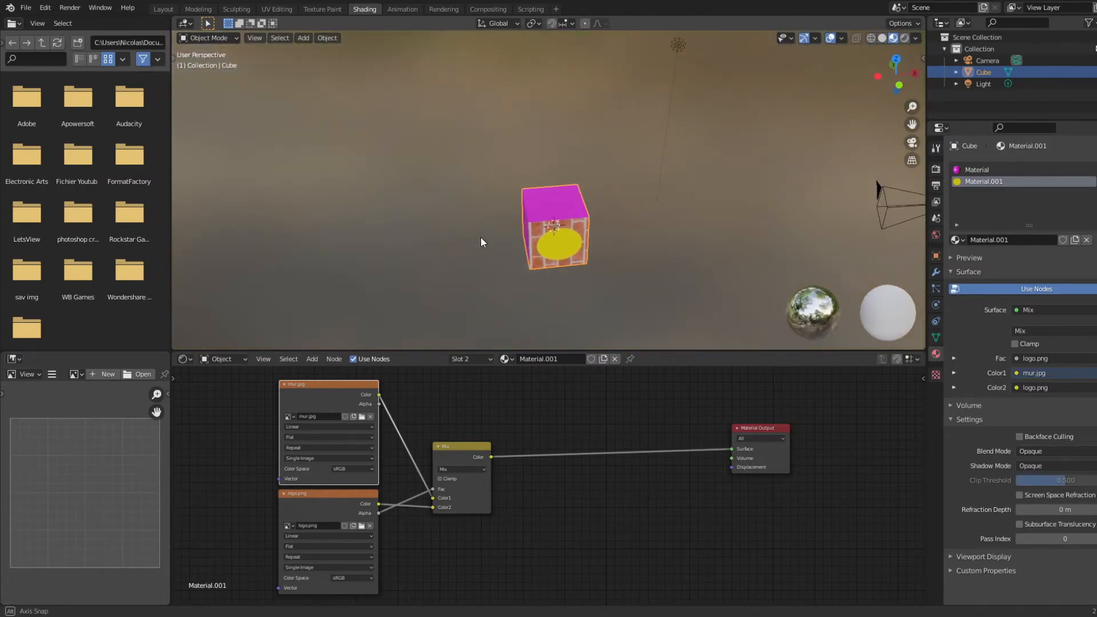
Step: In the cube's first material slot, Material, delete the Principled BSDF node and add an Image Texture node using mur.jpg
click(964, 170)
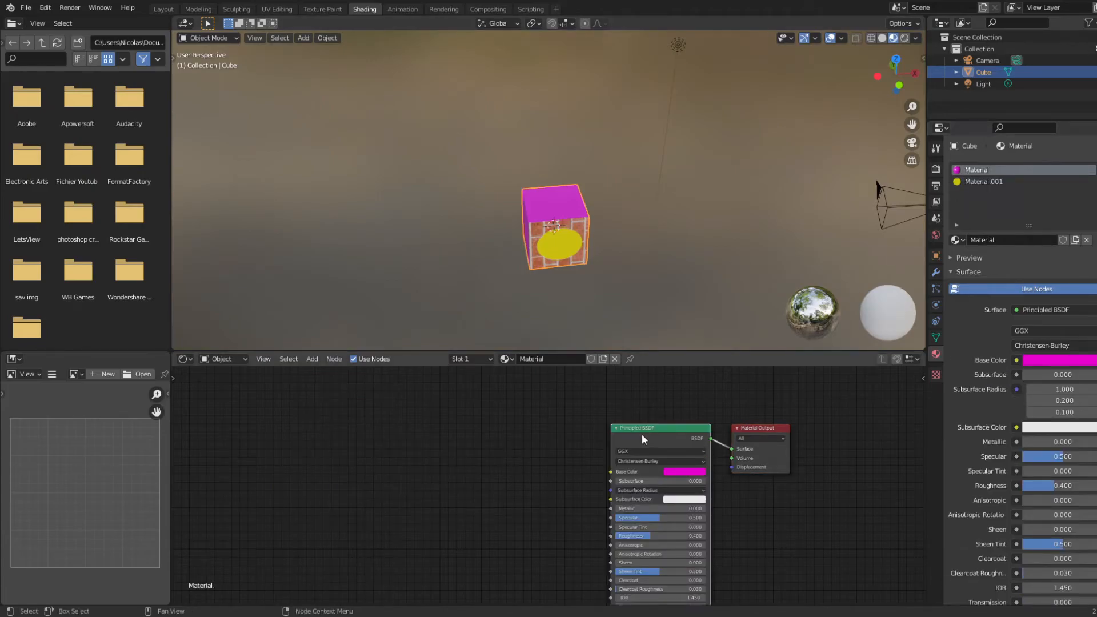
key(x)
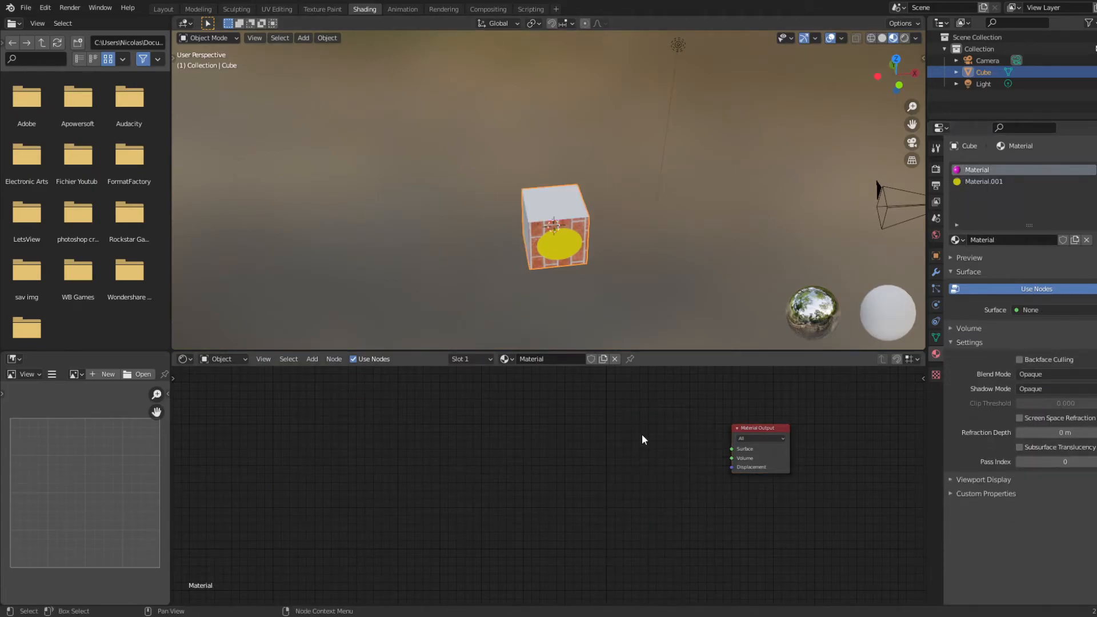
click(314, 363)
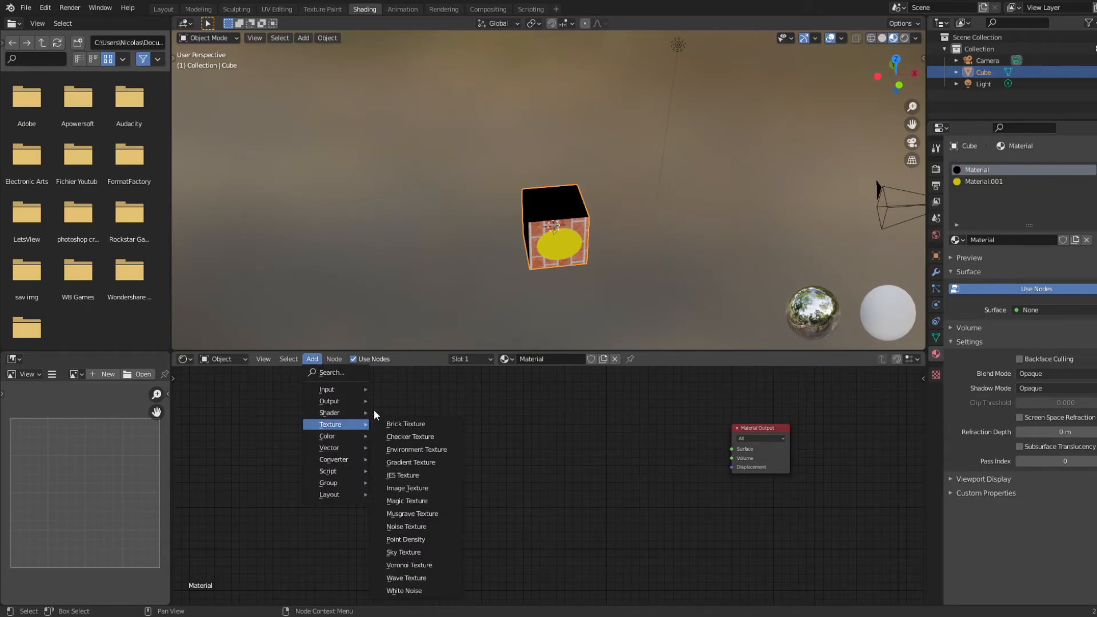
click(324, 374)
text(tex)
click(372, 458)
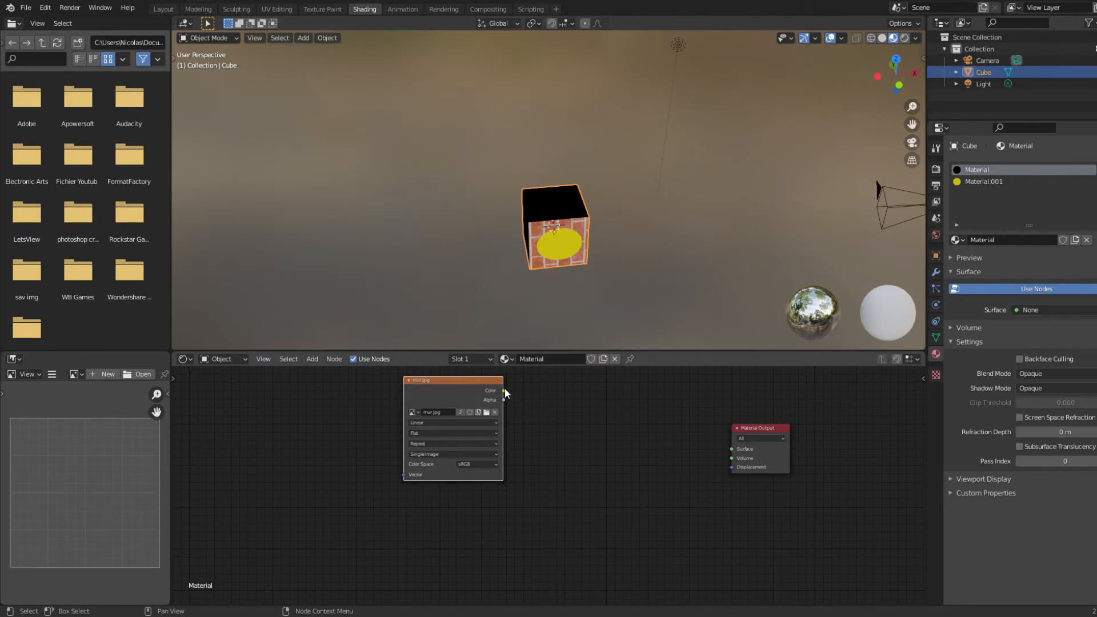
Step: Connect the mur.jpg node's Color to the Material Output's Surface and check the bricks on the cube's other faces
drag(505, 389, 740, 450)
middle_drag(759, 259, 903, 235)
right_click(563, 157)
click(564, 157)
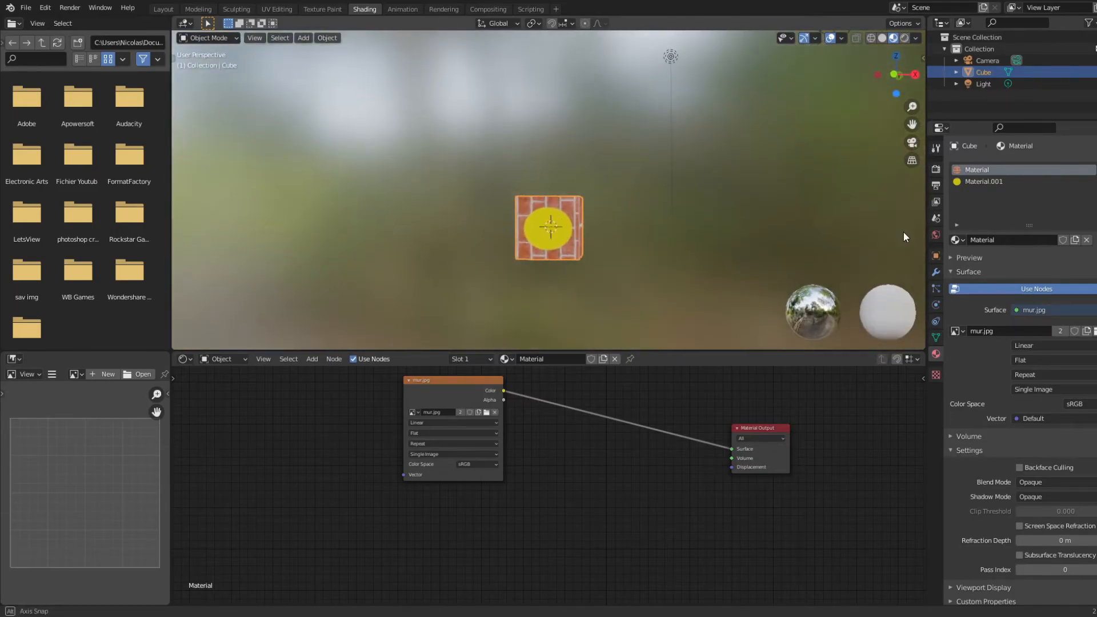
middle_drag(756, 230, 614, 255)
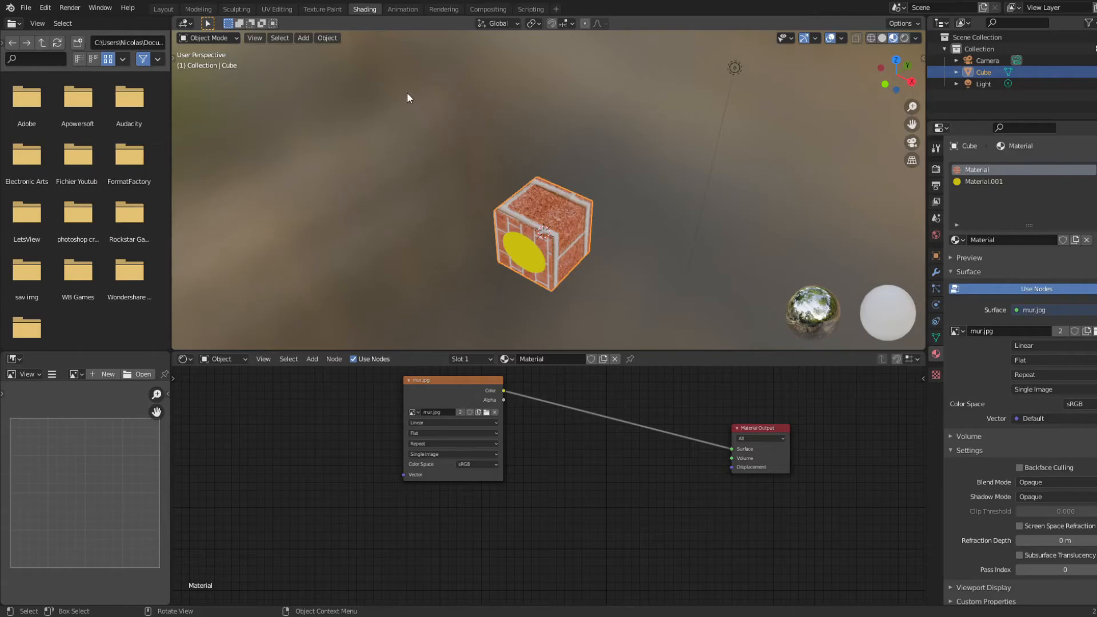
Step: Switch to the UV Editing workspace and select all faces of the cube to show their UVs over mur.jpg
click(277, 9)
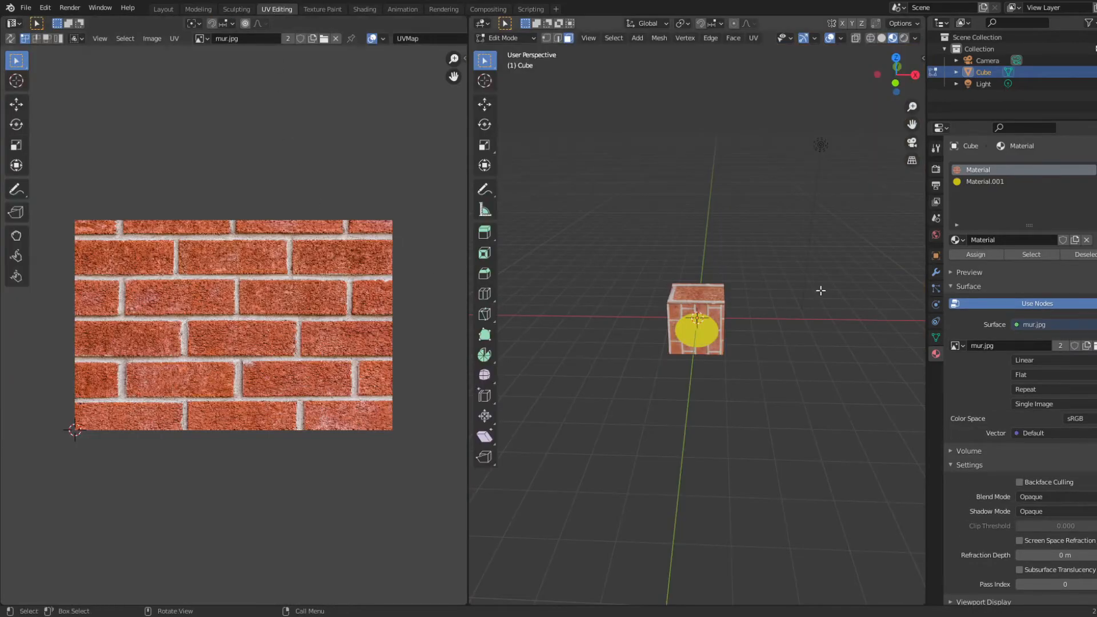
middle_drag(688, 271, 725, 328)
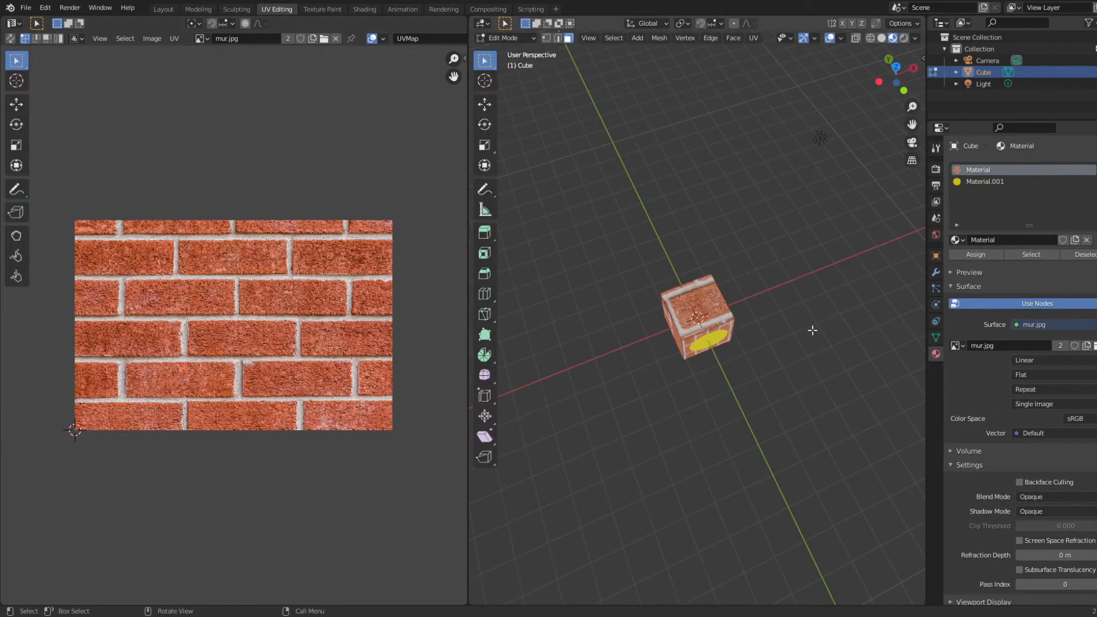
key(a)
middle_drag(789, 363, 708, 324)
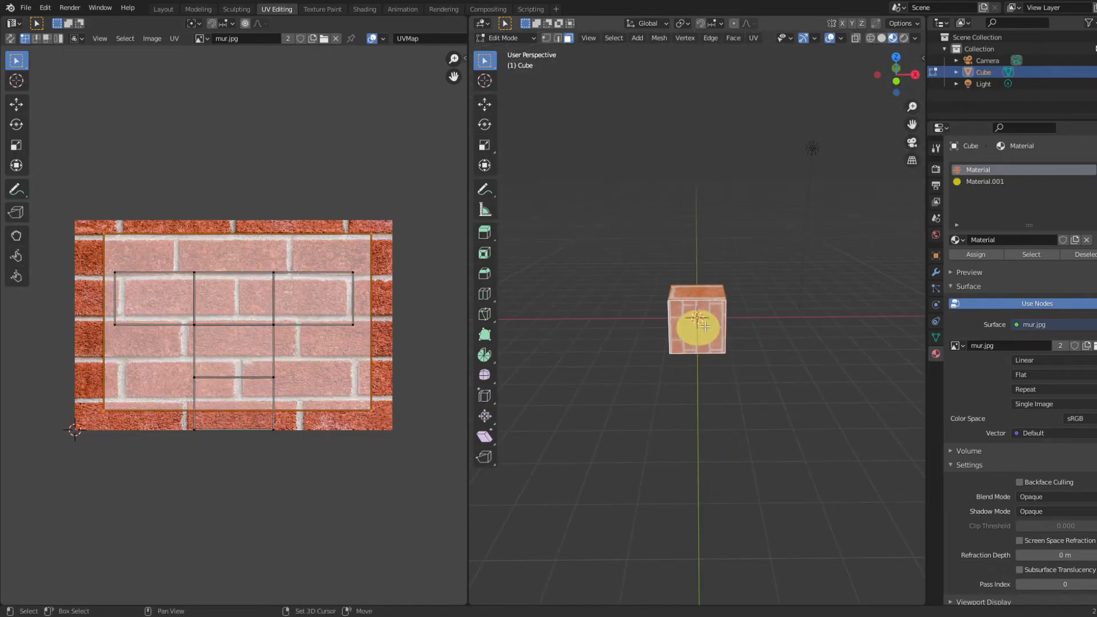
Step: Make Material.001 active and scale the UVs of the faces without the logo up about 2.59 times over the brick image
click(985, 181)
mouse_move(633, 266)
middle_down()
mouse_move(594, 269)
mouse_move(639, 268)
mouse_move(634, 277)
middle_up()
drag(92, 226, 466, 463)
key(s)
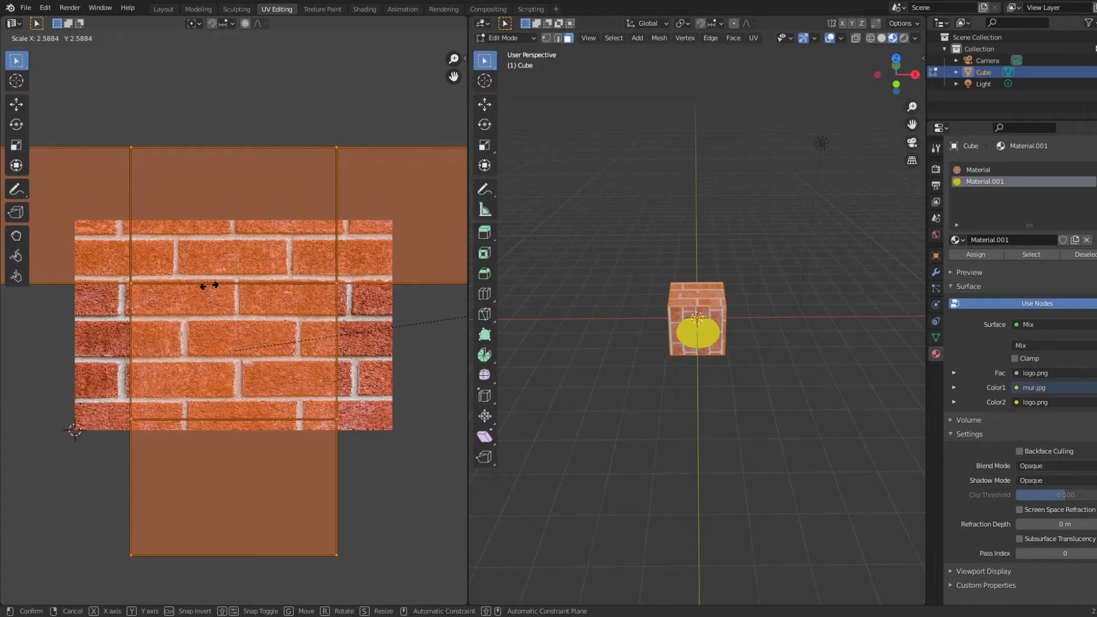
click(209, 285)
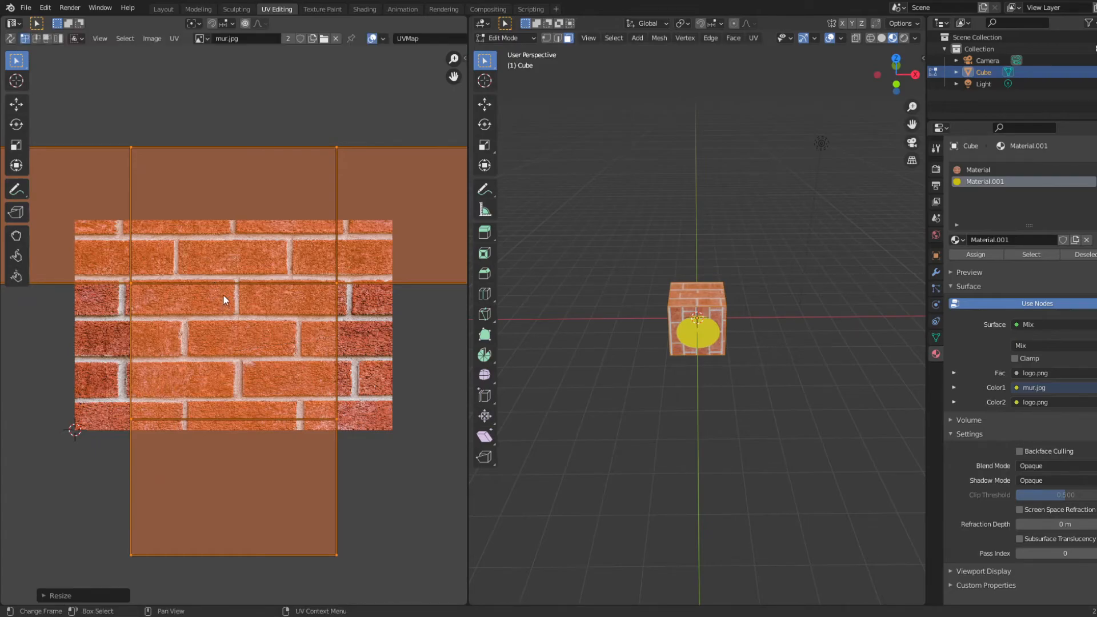
middle_drag(697, 274, 657, 265)
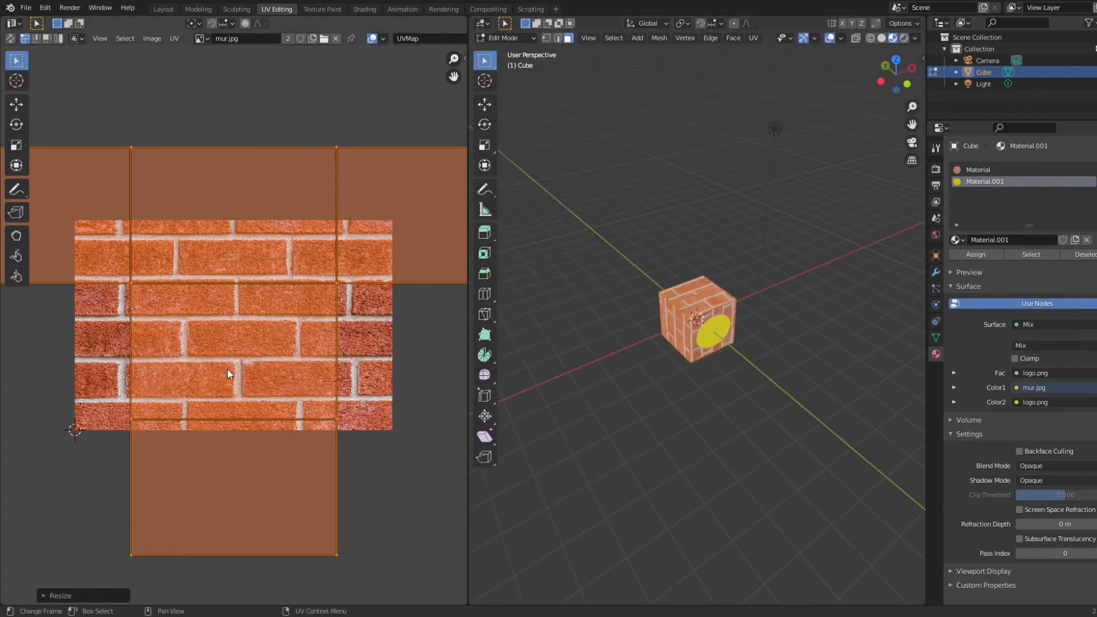
Step: Rotate the selected brick-face UVs by about 90.5 degrees and check the brick direction on the cube
key(r)
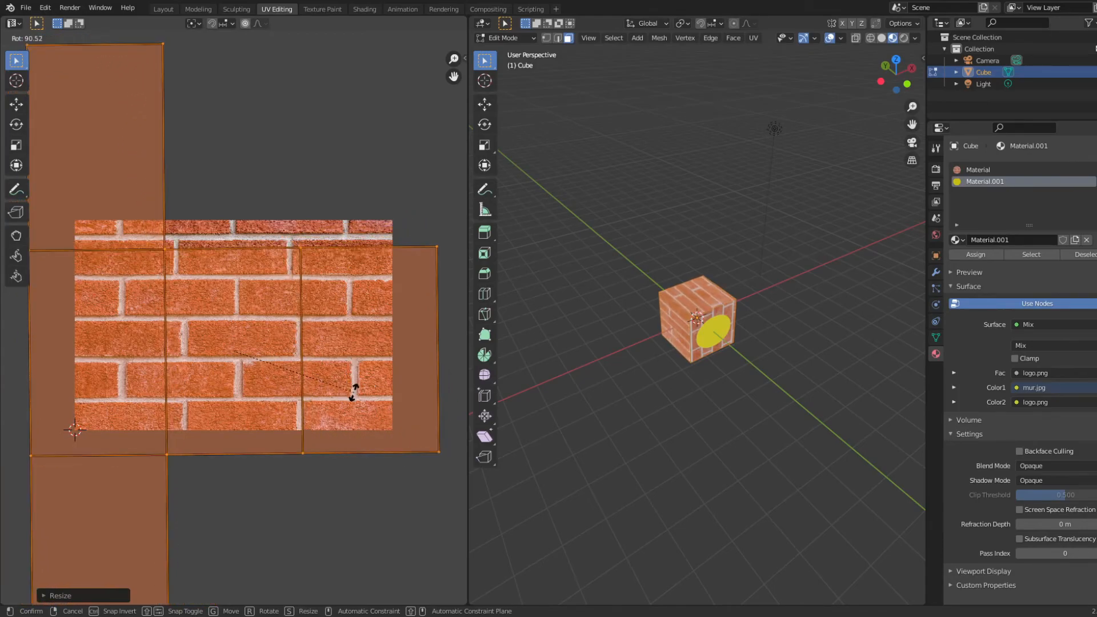
click(355, 393)
middle_drag(836, 411, 684, 394)
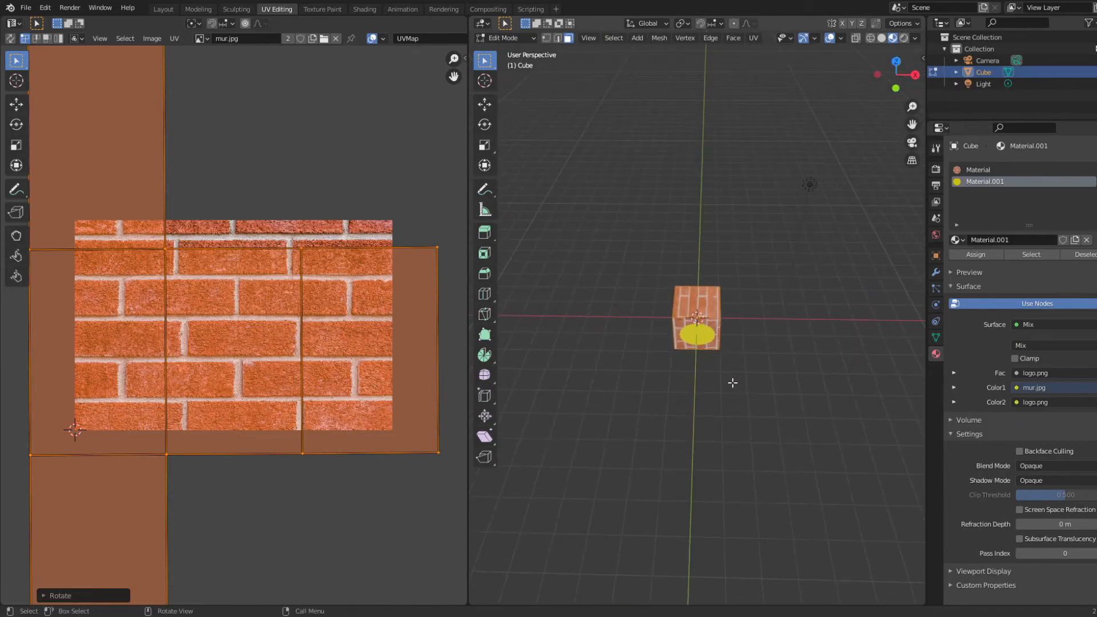
middle_drag(692, 337, 734, 394)
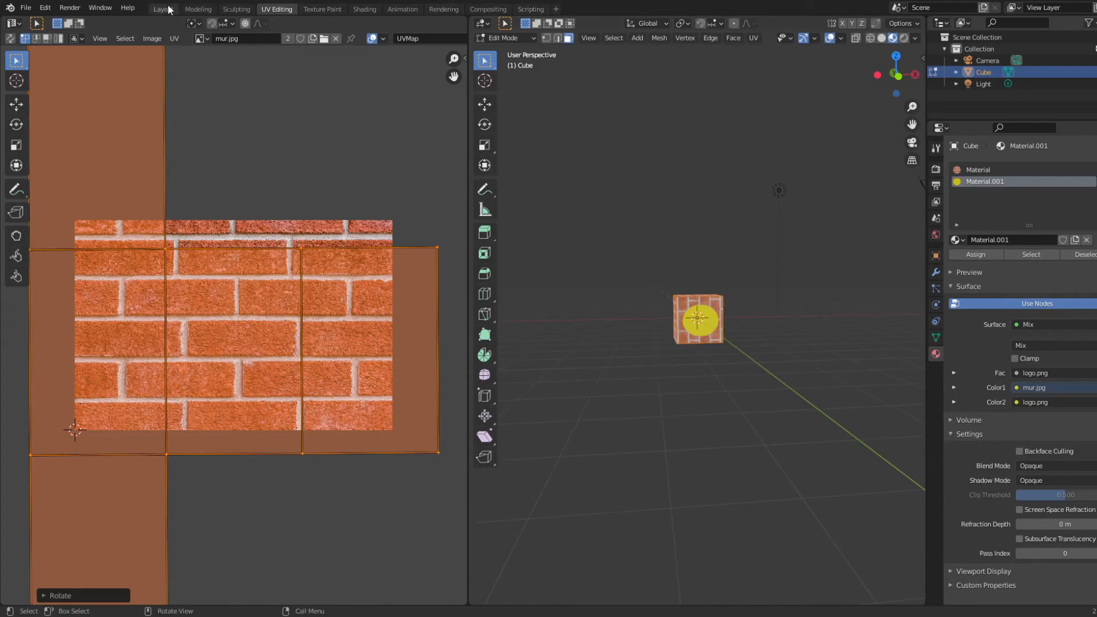
Step: Return to the Layout workspace and examine the logo and brick texture on the cube from several angles
click(164, 10)
middle_drag(628, 325, 461, 324)
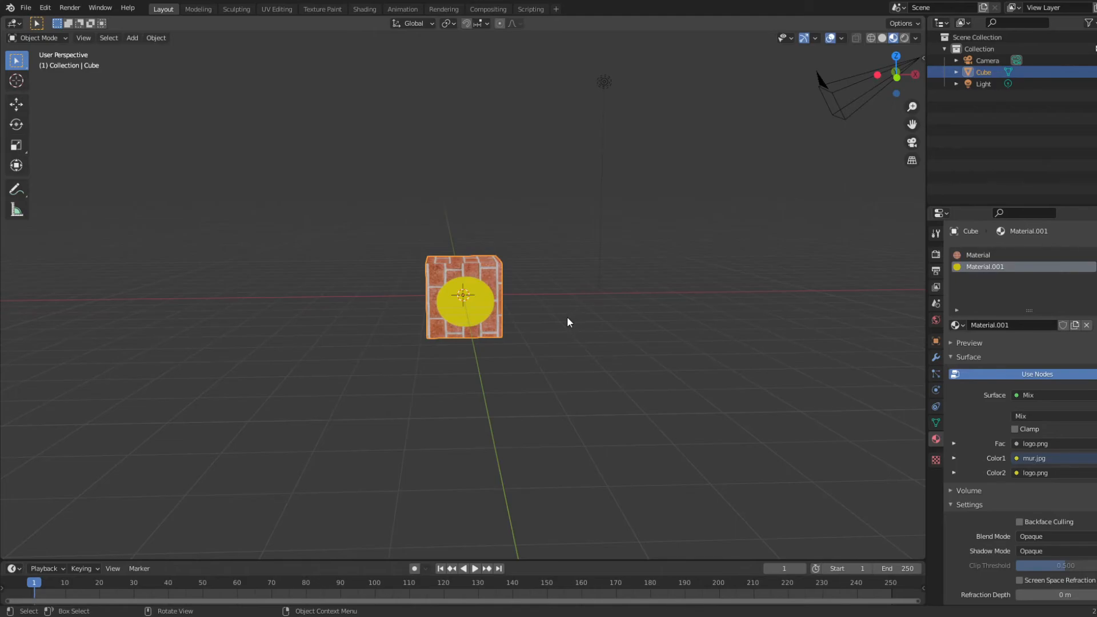
scroll(546, 329, up, 4)
scroll(549, 382, down, 1)
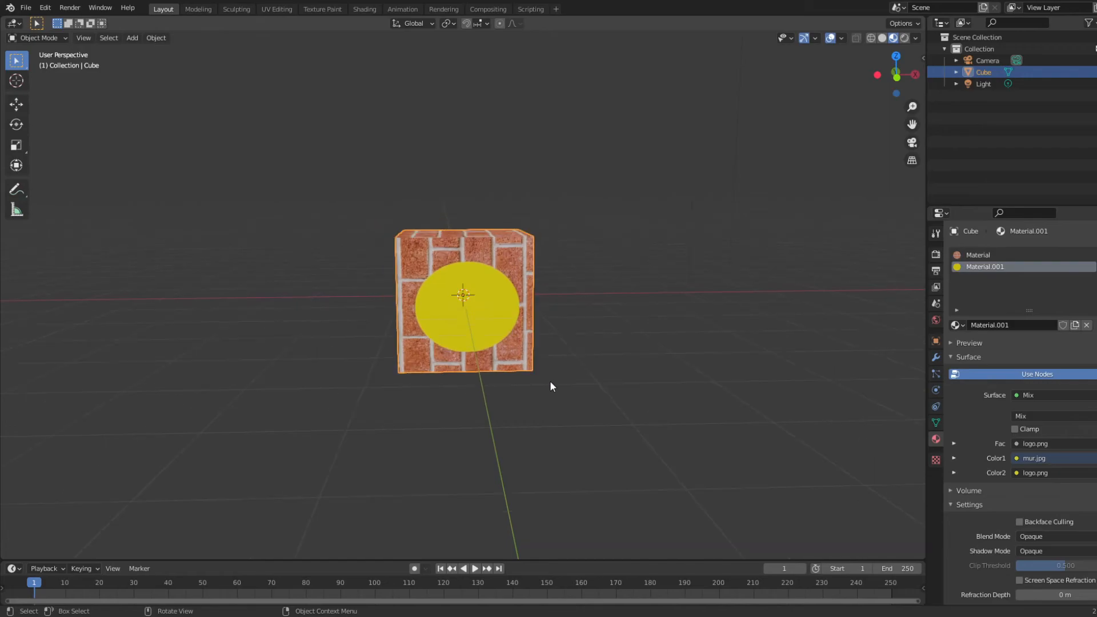
scroll(550, 383, down, 1)
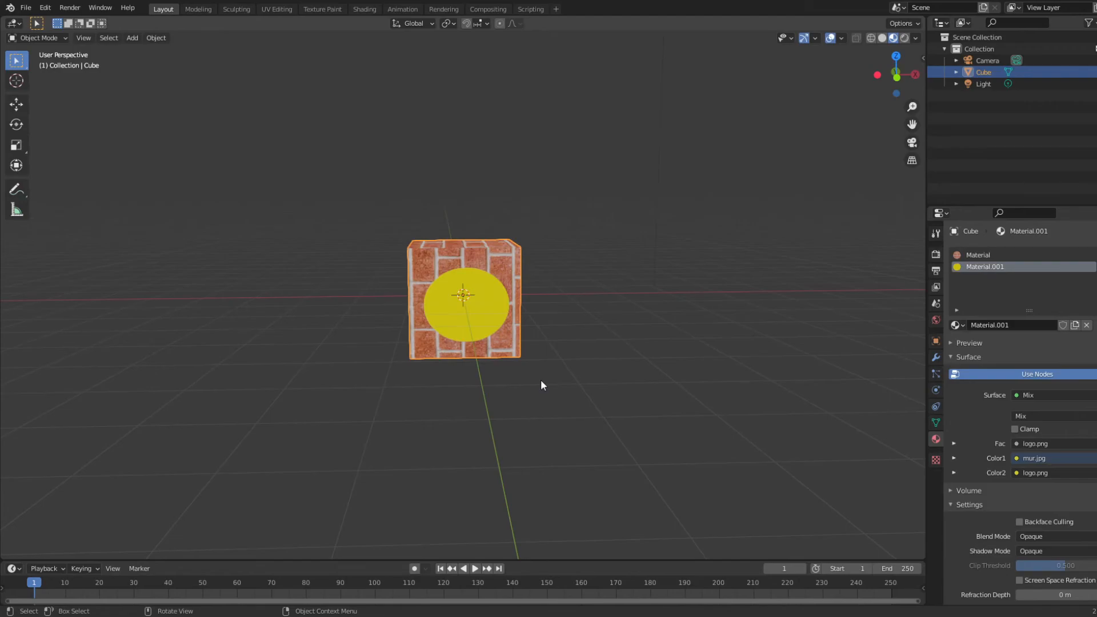
middle_drag(543, 376, 566, 313)
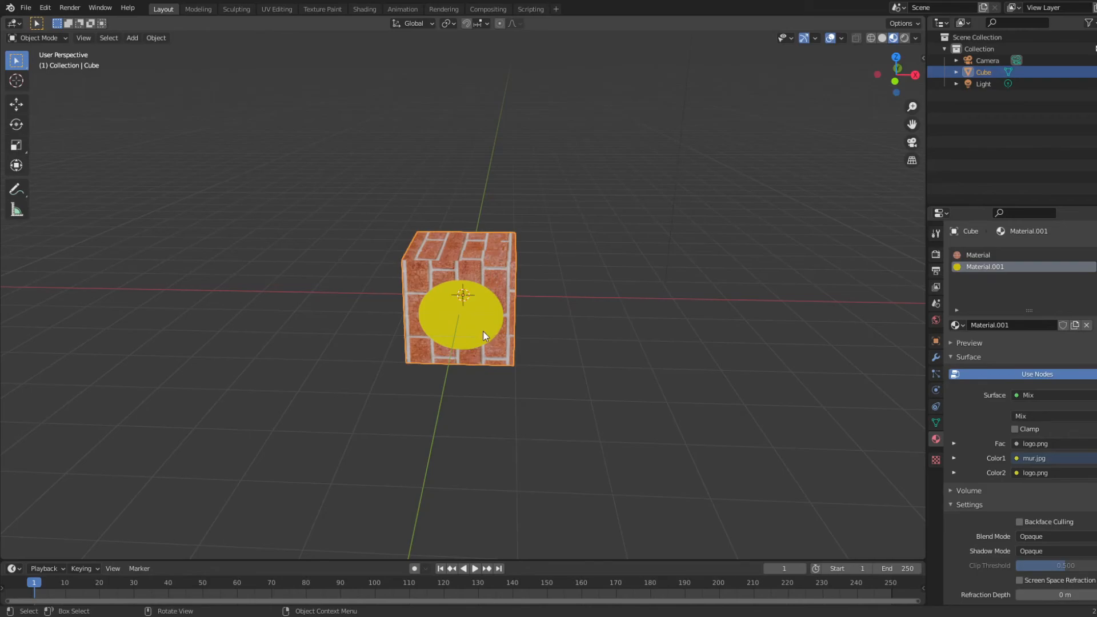
middle_drag(484, 297, 493, 283)
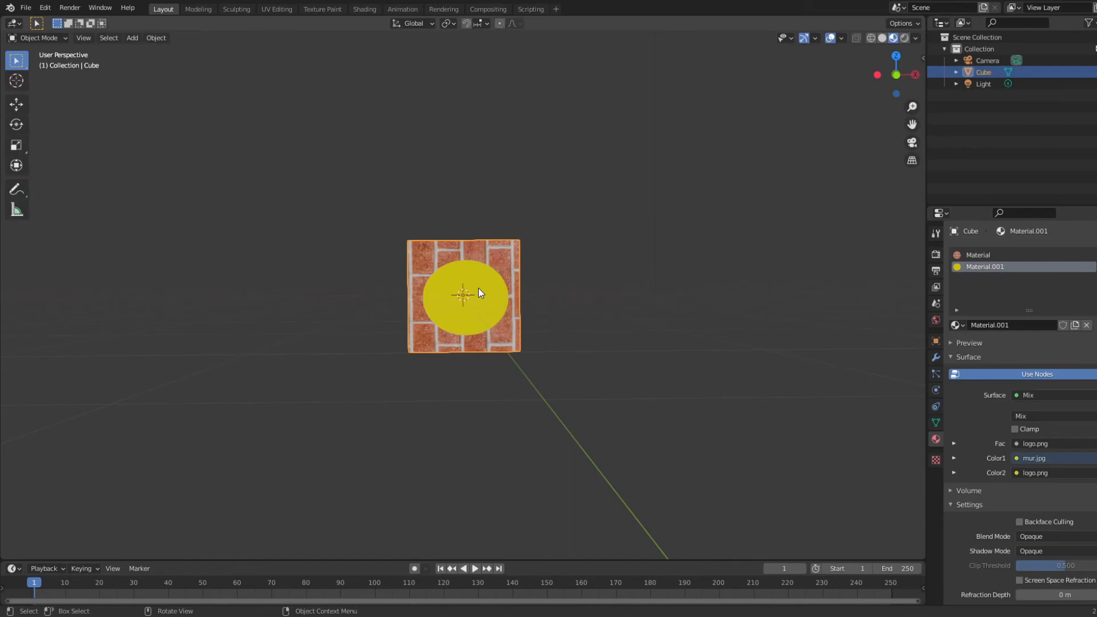
middle_drag(407, 255, 415, 283)
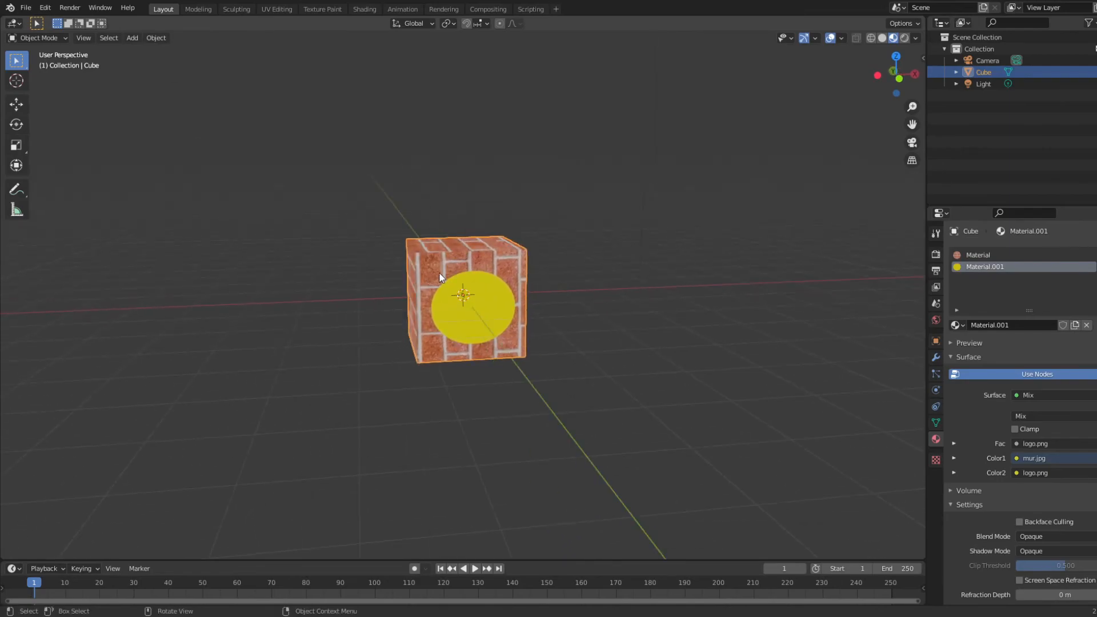
mouse_move(634, 296)
middle_down()
mouse_move(647, 301)
mouse_move(631, 316)
middle_up()
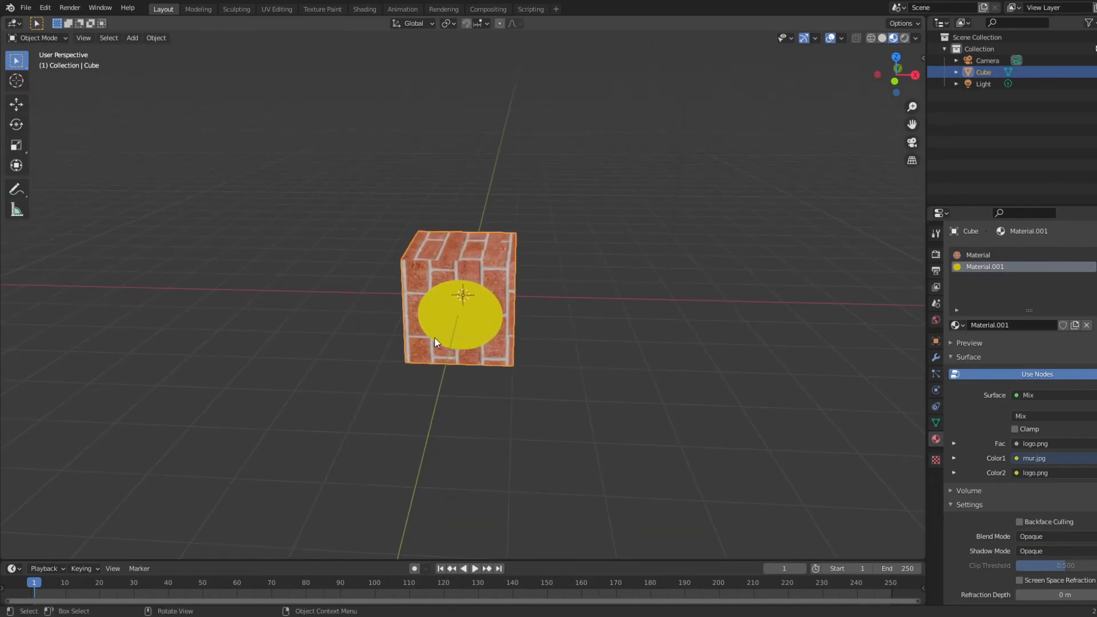
middle_drag(440, 331, 492, 301)
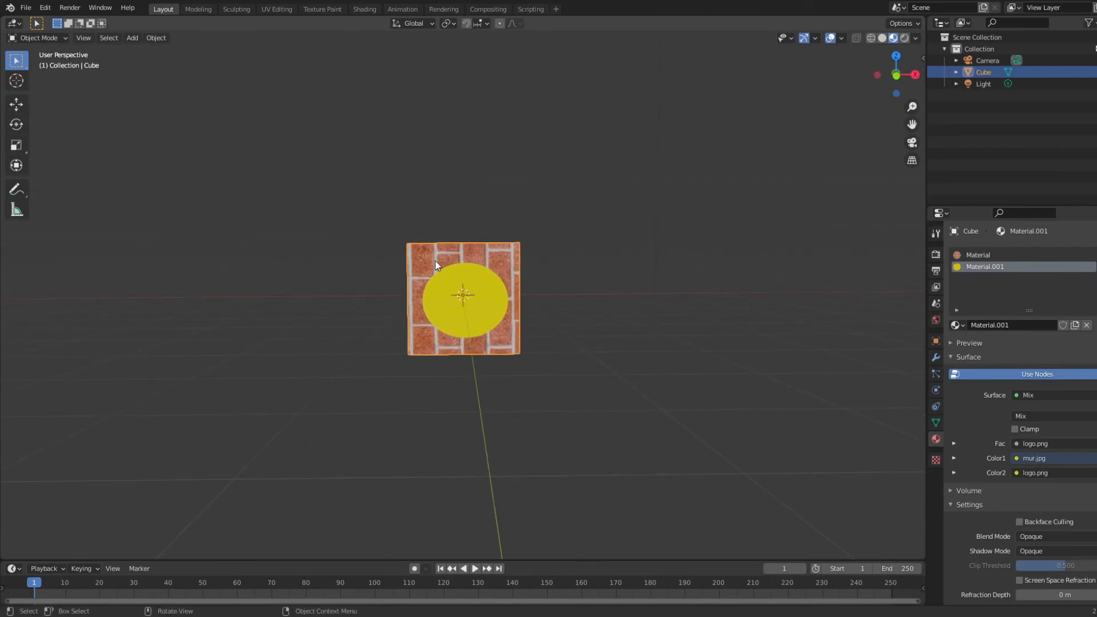
middle_drag(504, 229, 441, 249)
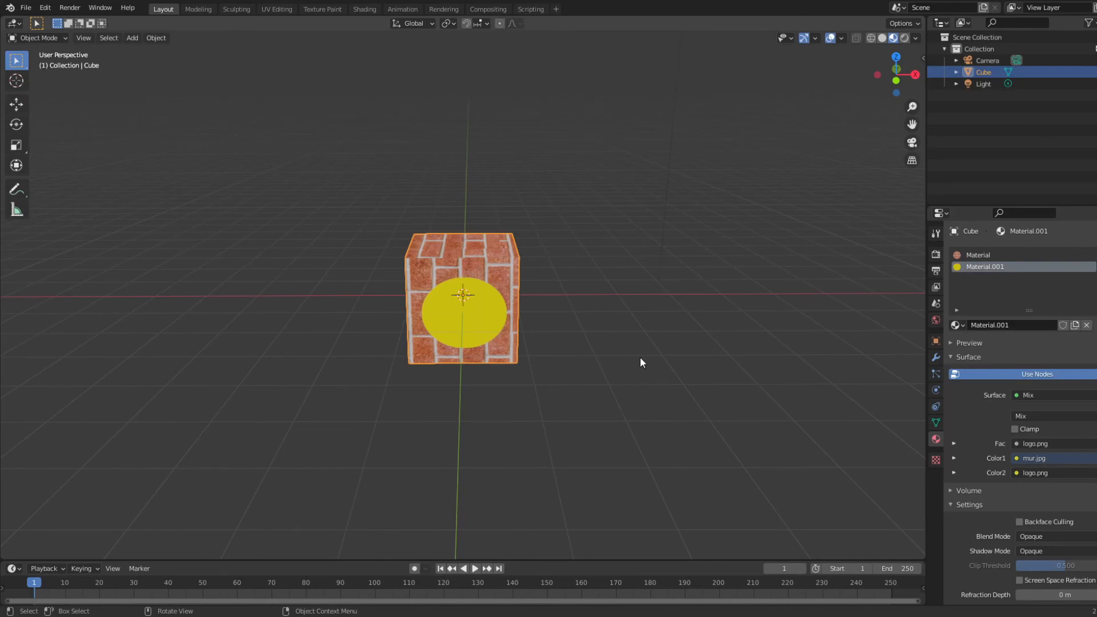
middle_drag(642, 354, 646, 318)
middle_drag(588, 238, 595, 280)
middle_drag(507, 287, 602, 279)
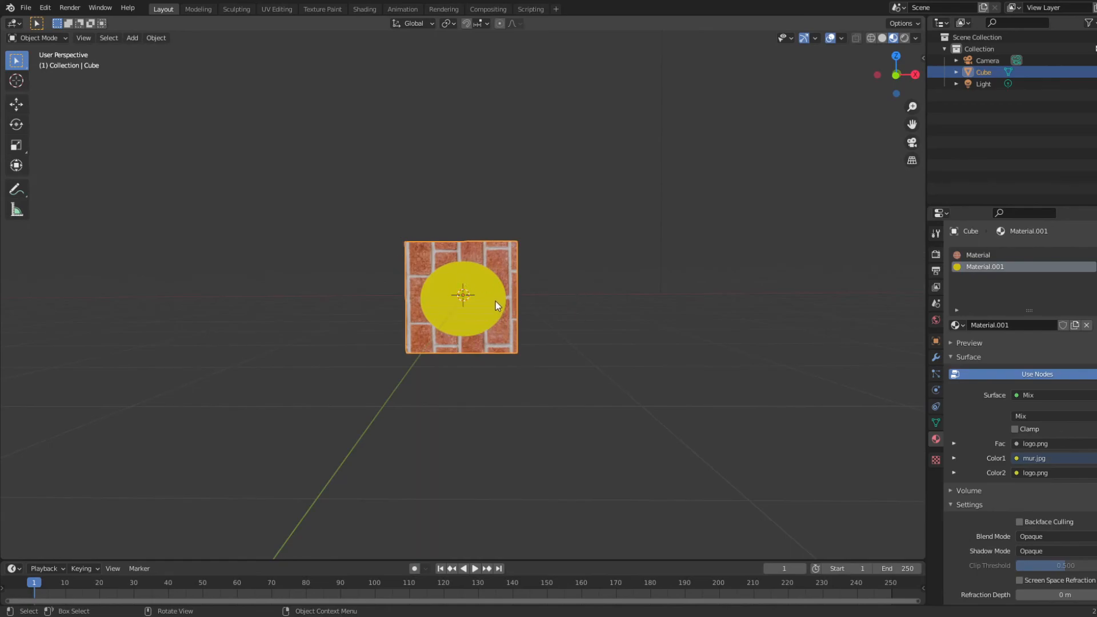
middle_drag(545, 309, 553, 313)
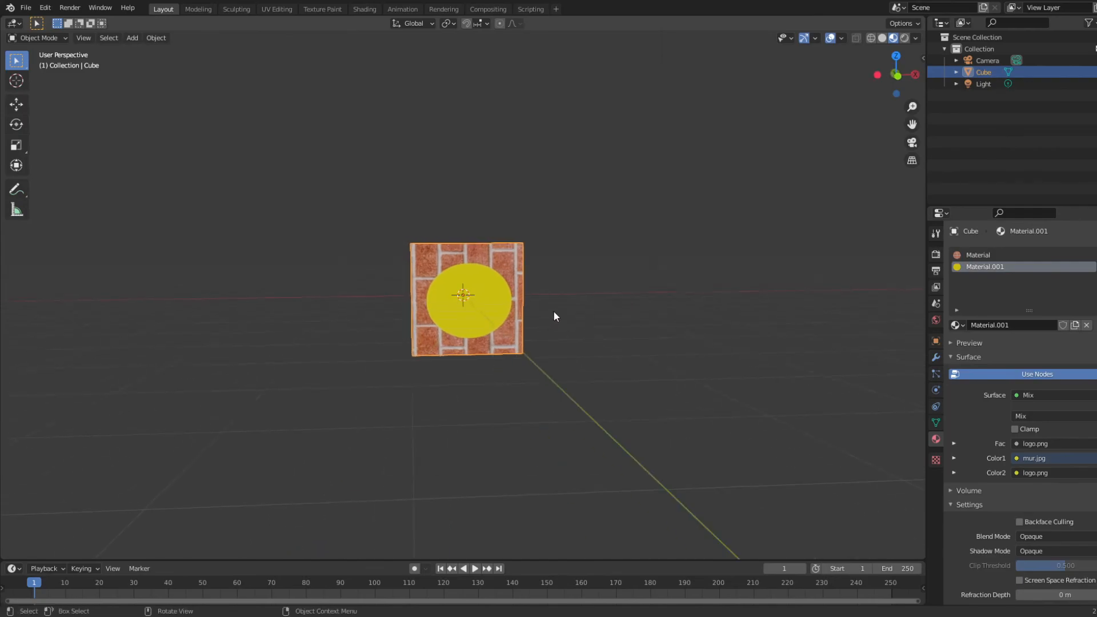
middle_drag(568, 260, 536, 286)
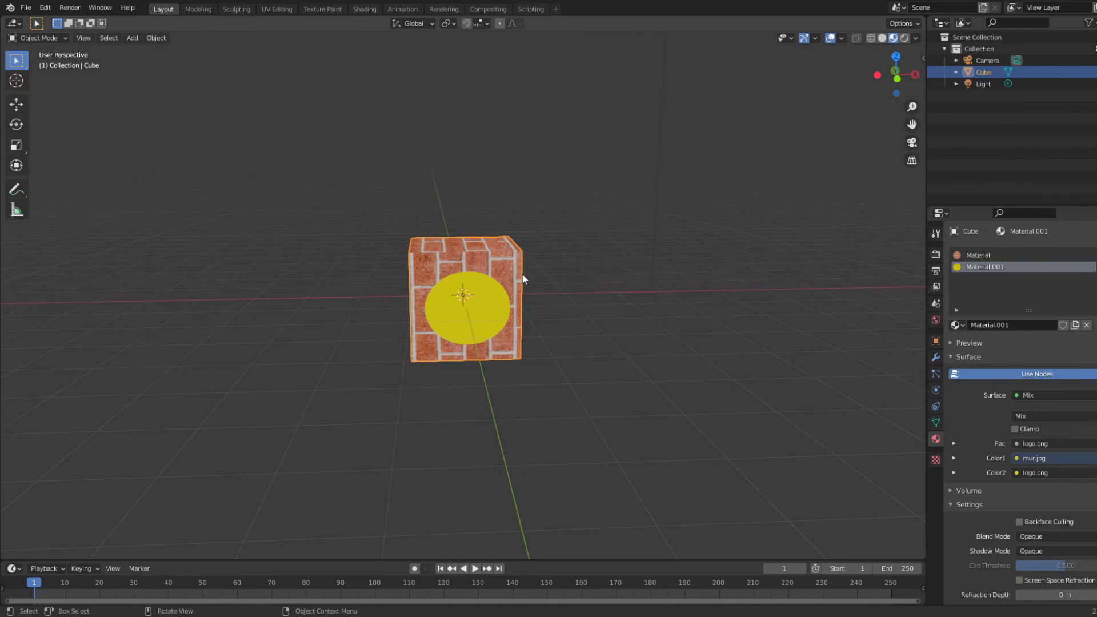
middle_drag(541, 329, 471, 309)
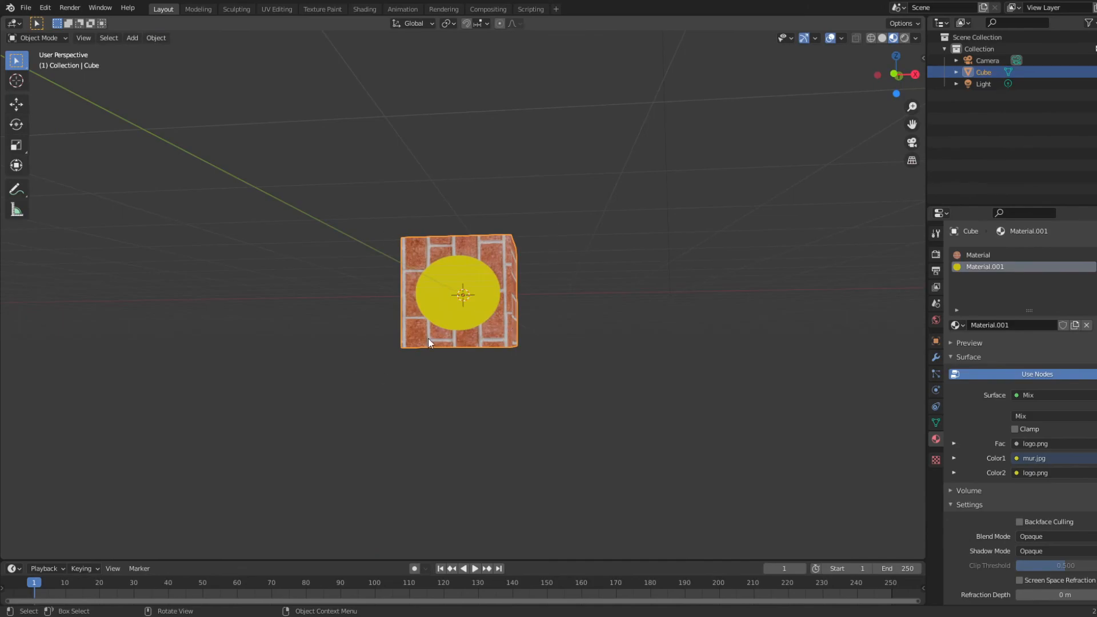
middle_drag(451, 272, 621, 256)
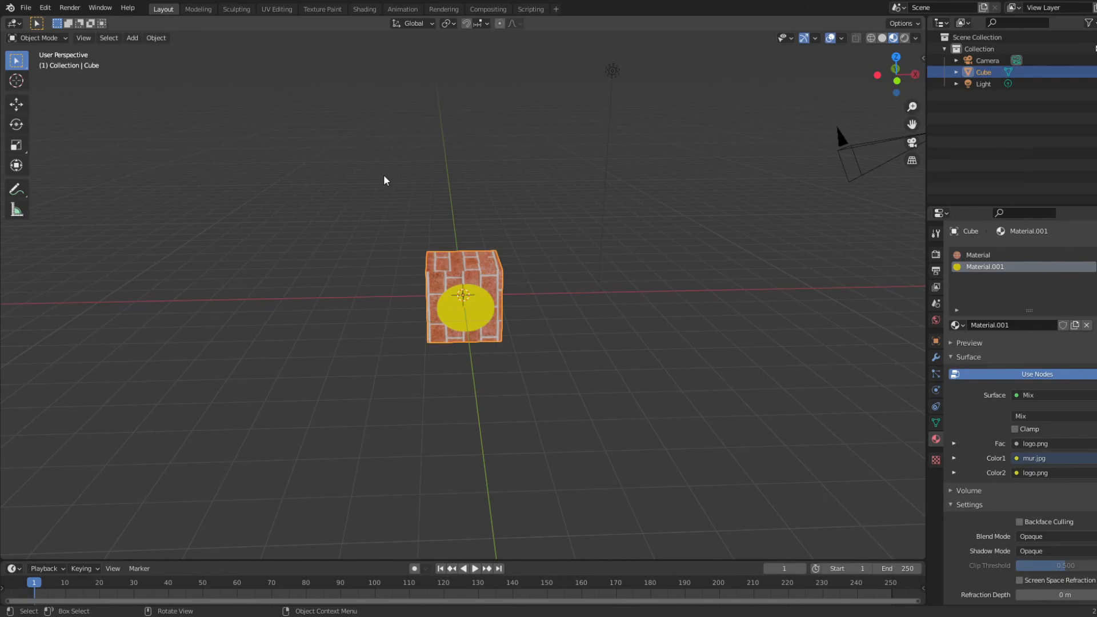
middle_drag(392, 238, 609, 252)
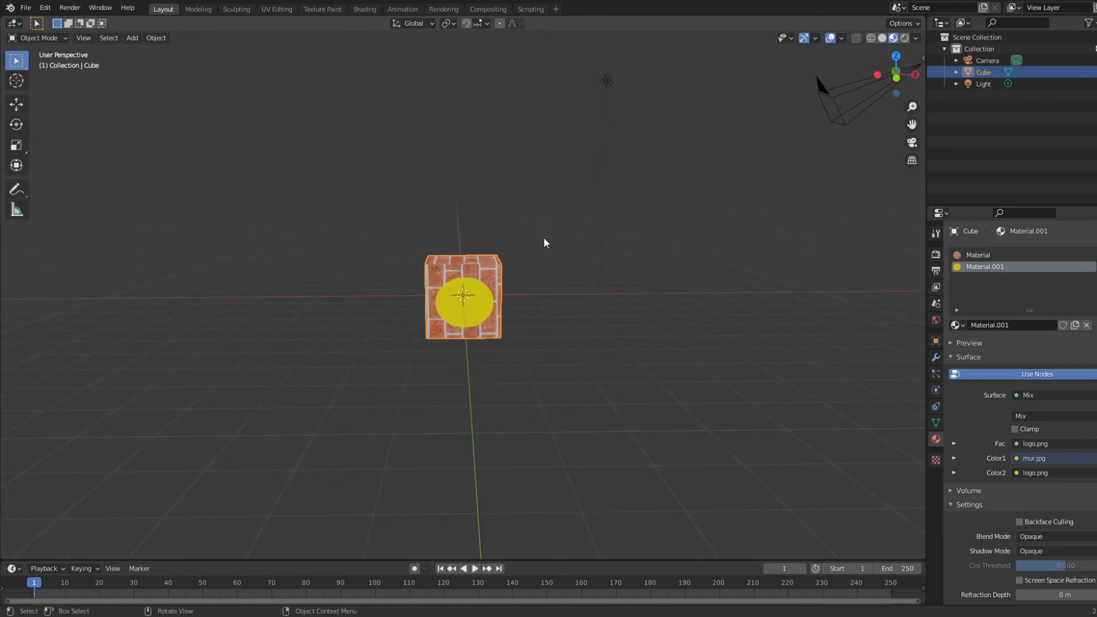